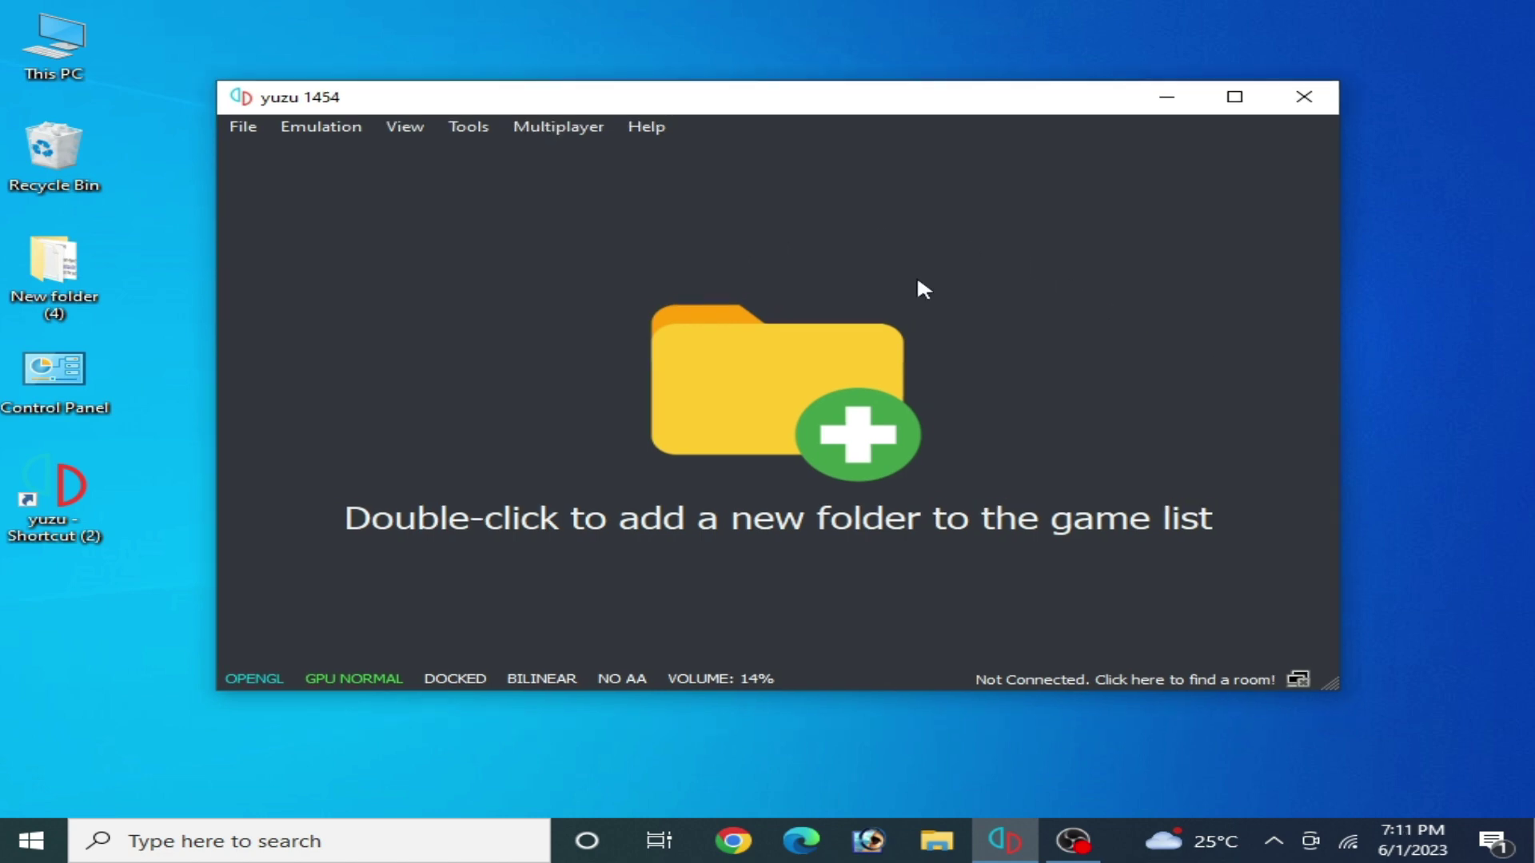
Turn off Decode ASTC textures asynchronously (Hack) under Graphics > Advanced and save with OK
click(348, 128)
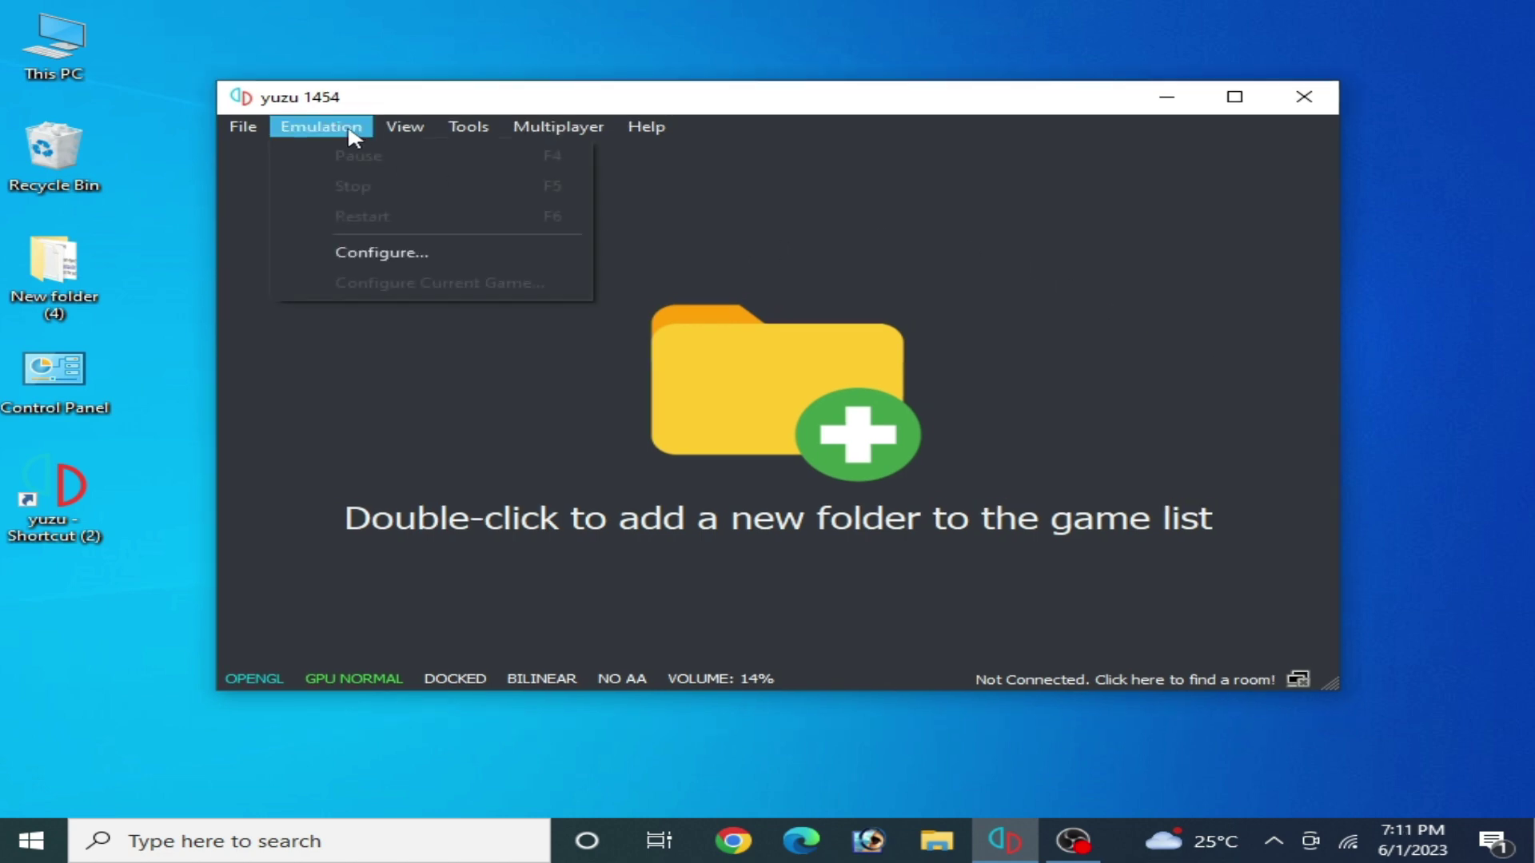
click(386, 250)
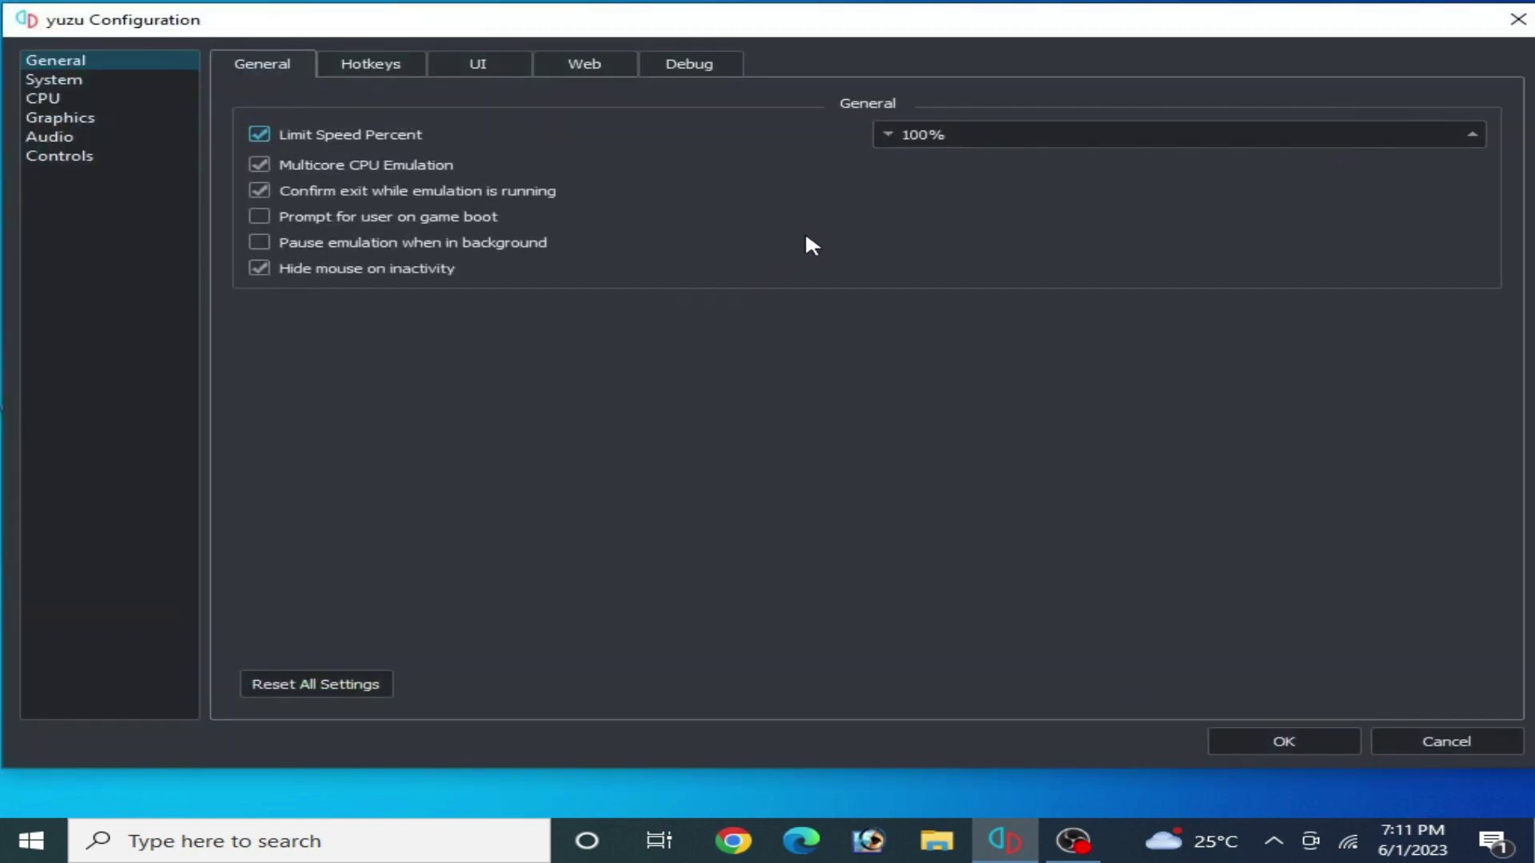
click(59, 118)
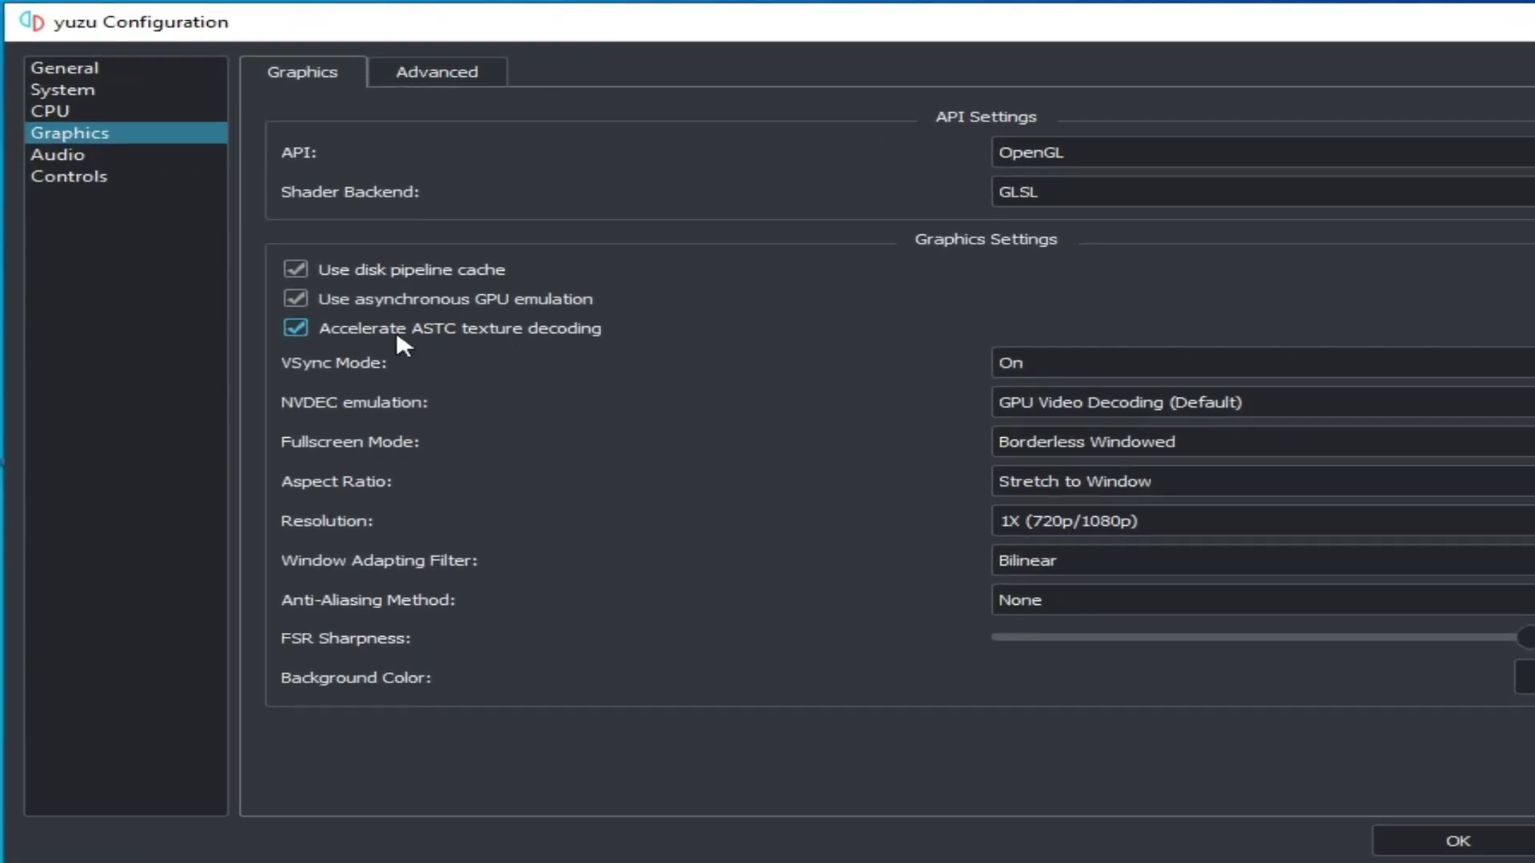
click(473, 80)
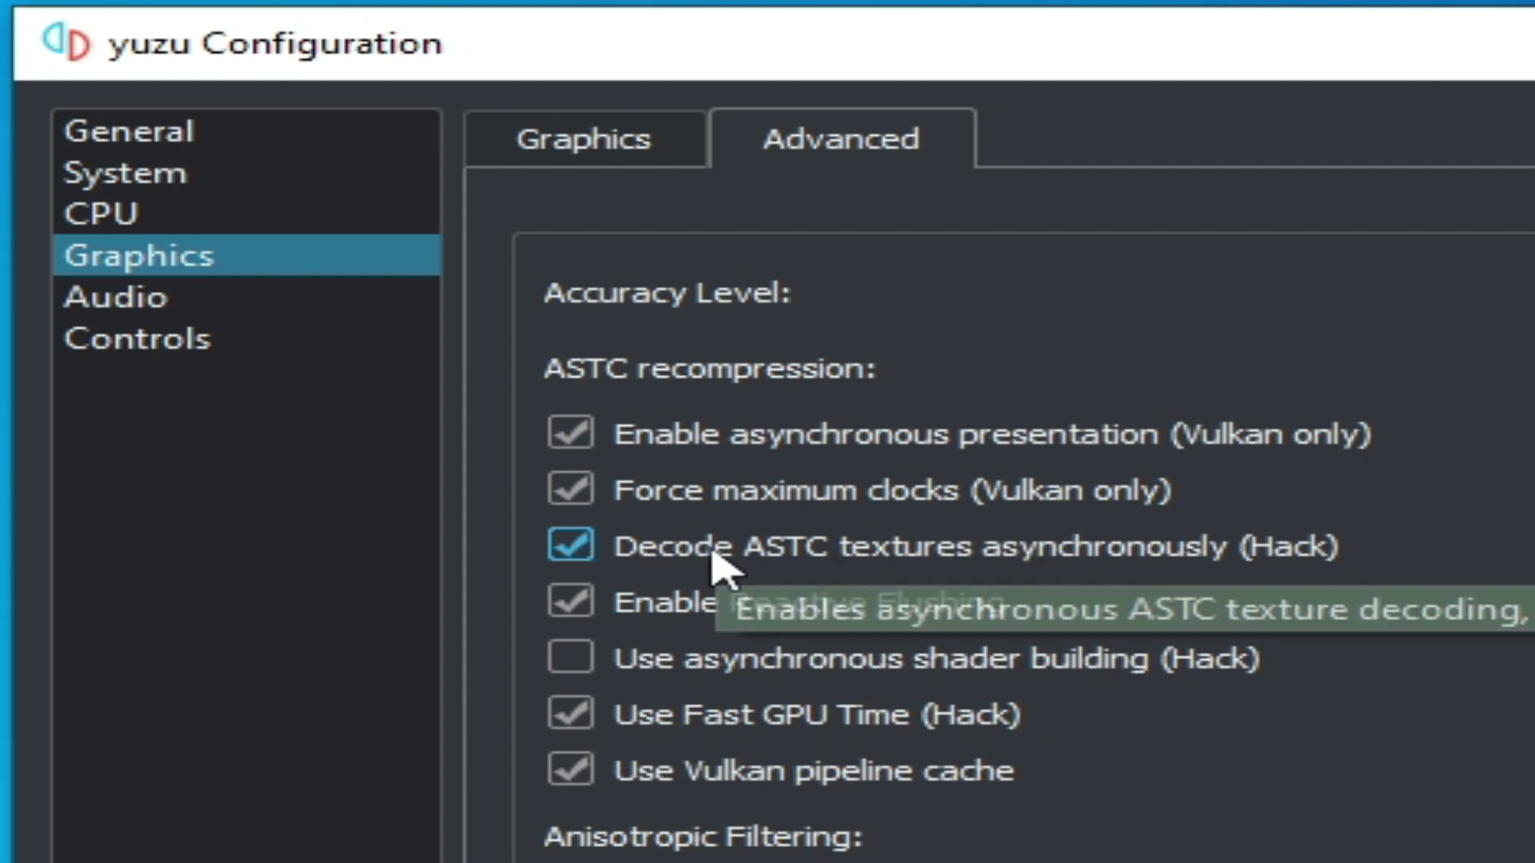
click(593, 549)
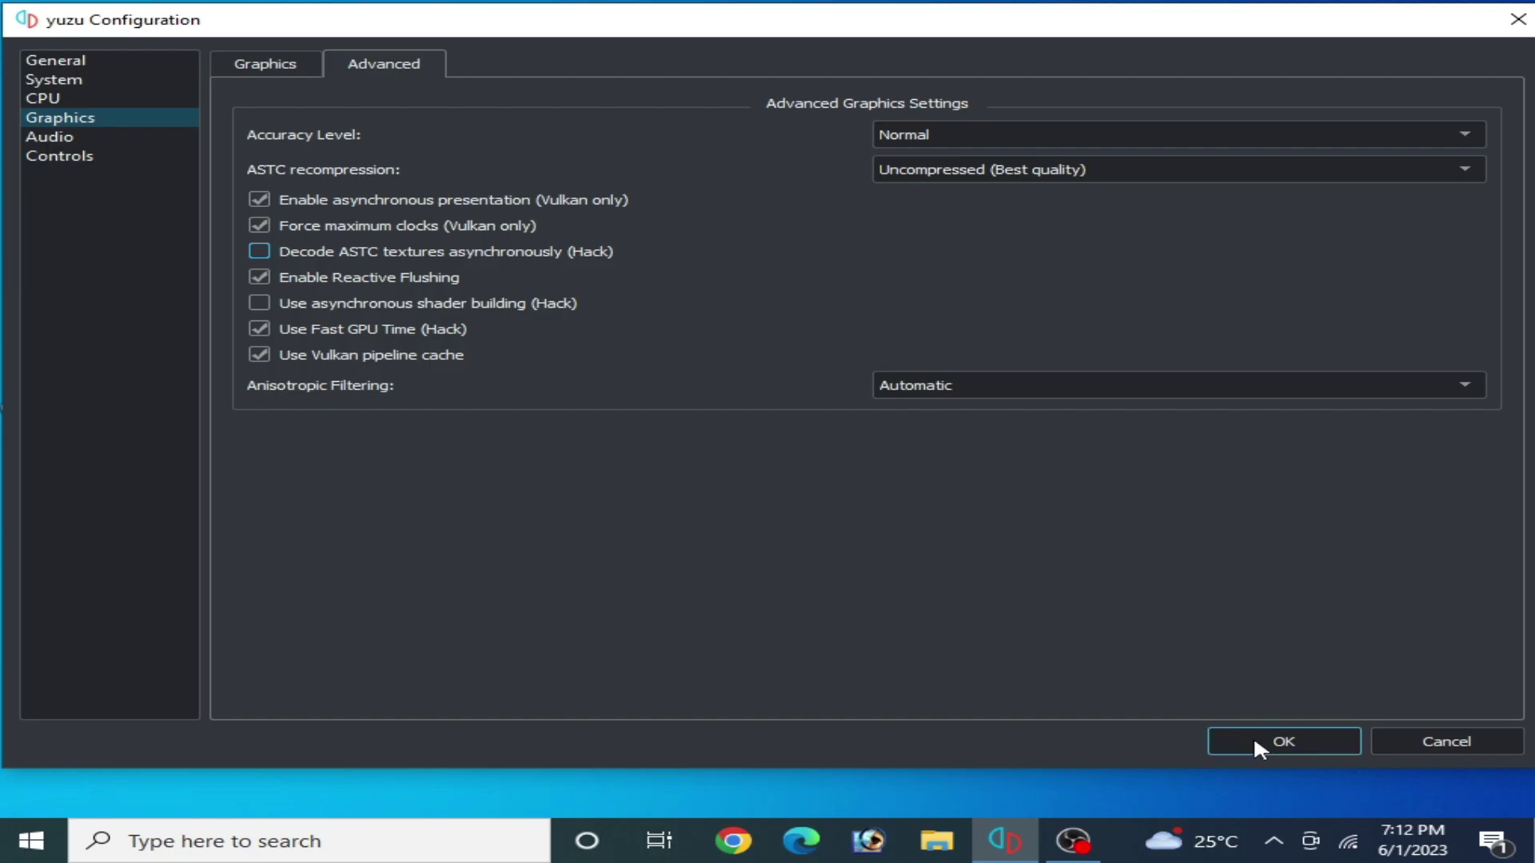
click(1253, 735)
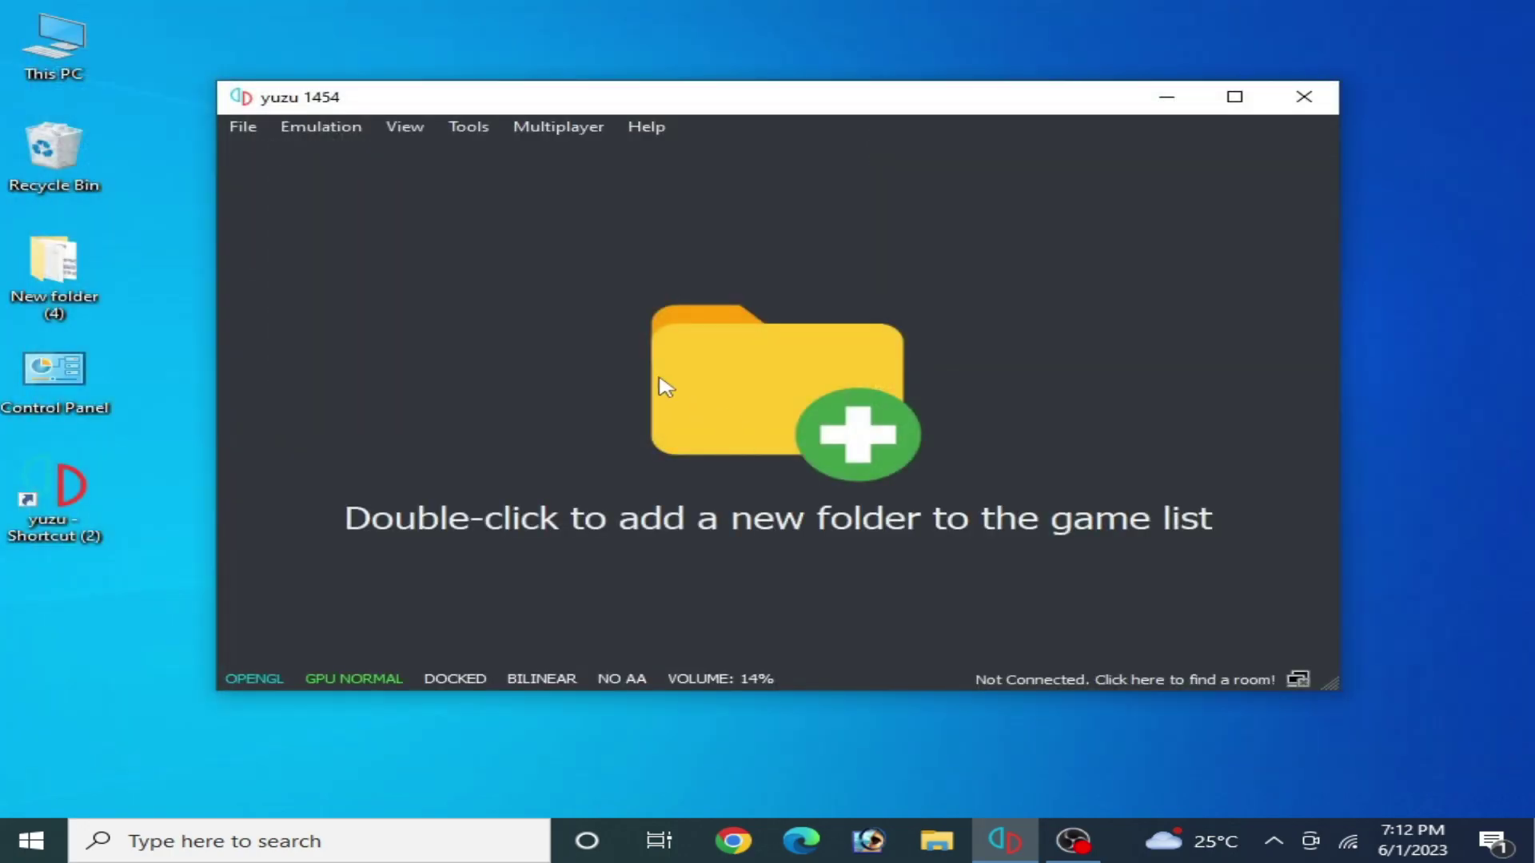
Switch the graphics API to Vulkan in yuzu's Graphics settings
click(334, 131)
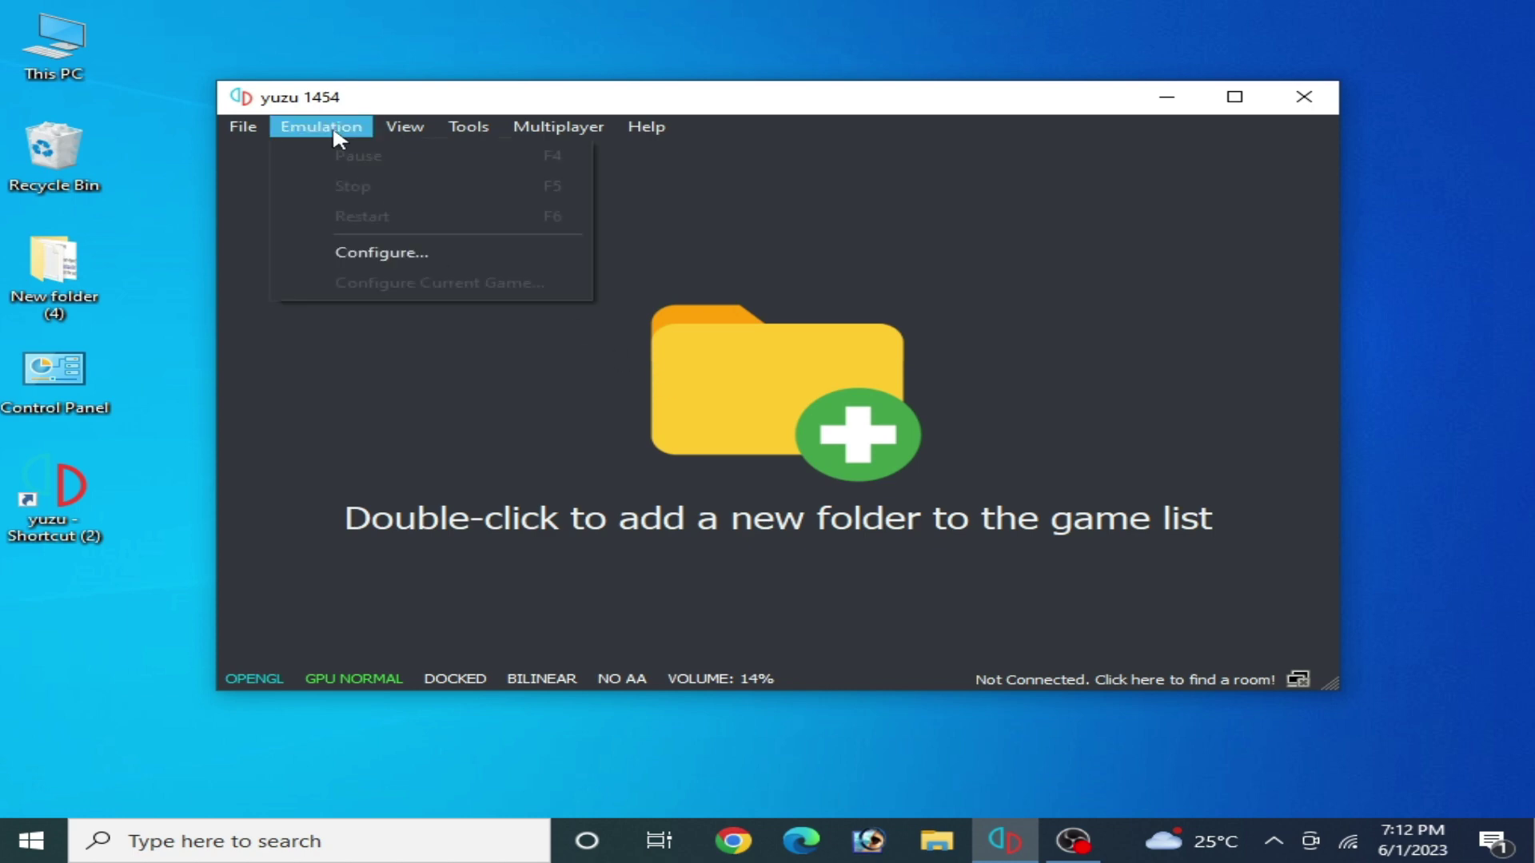
click(384, 252)
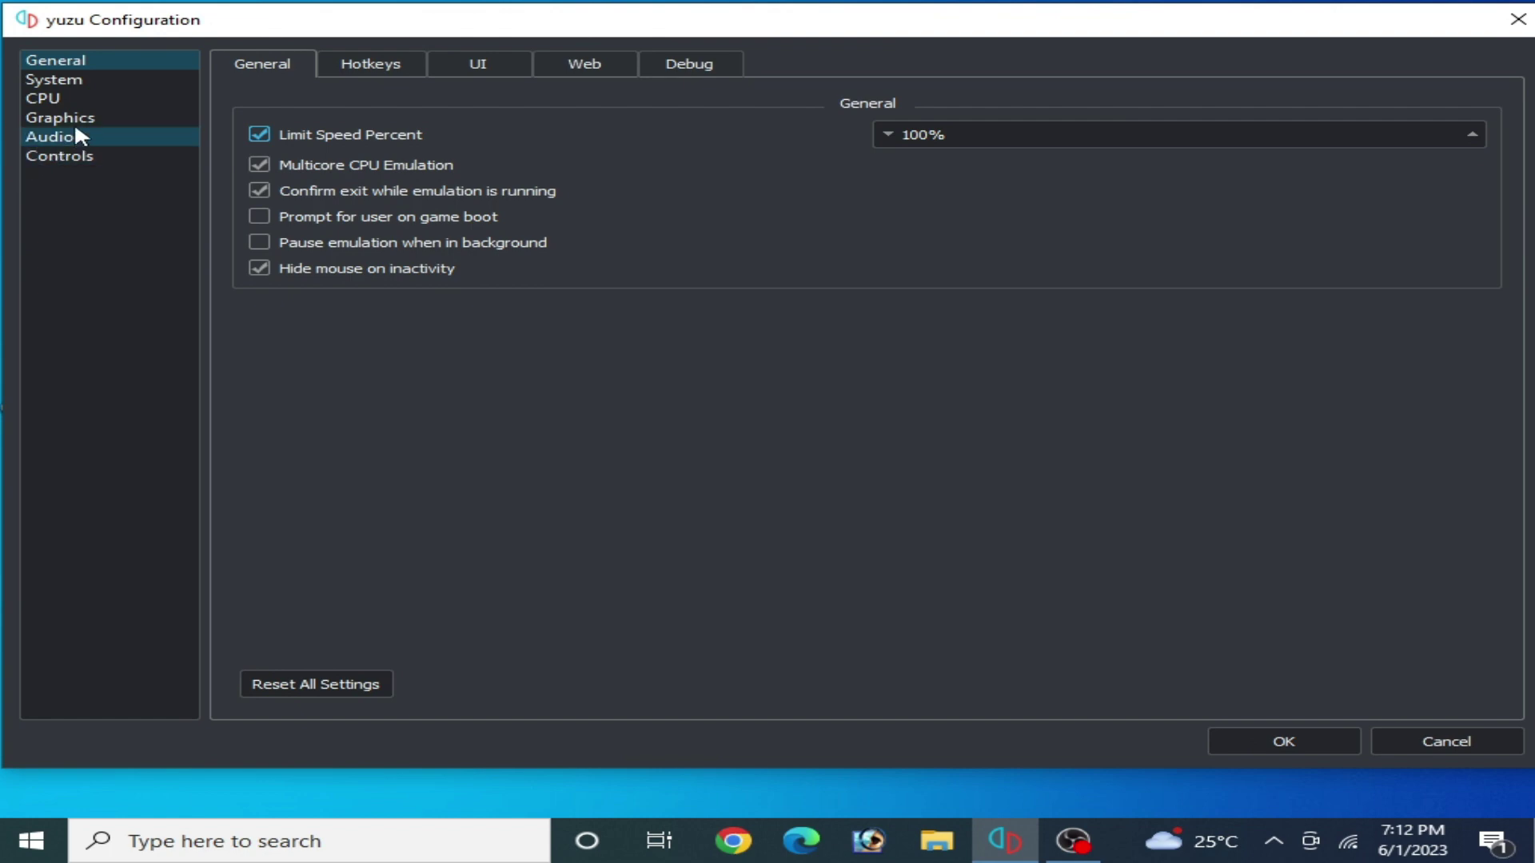
click(76, 124)
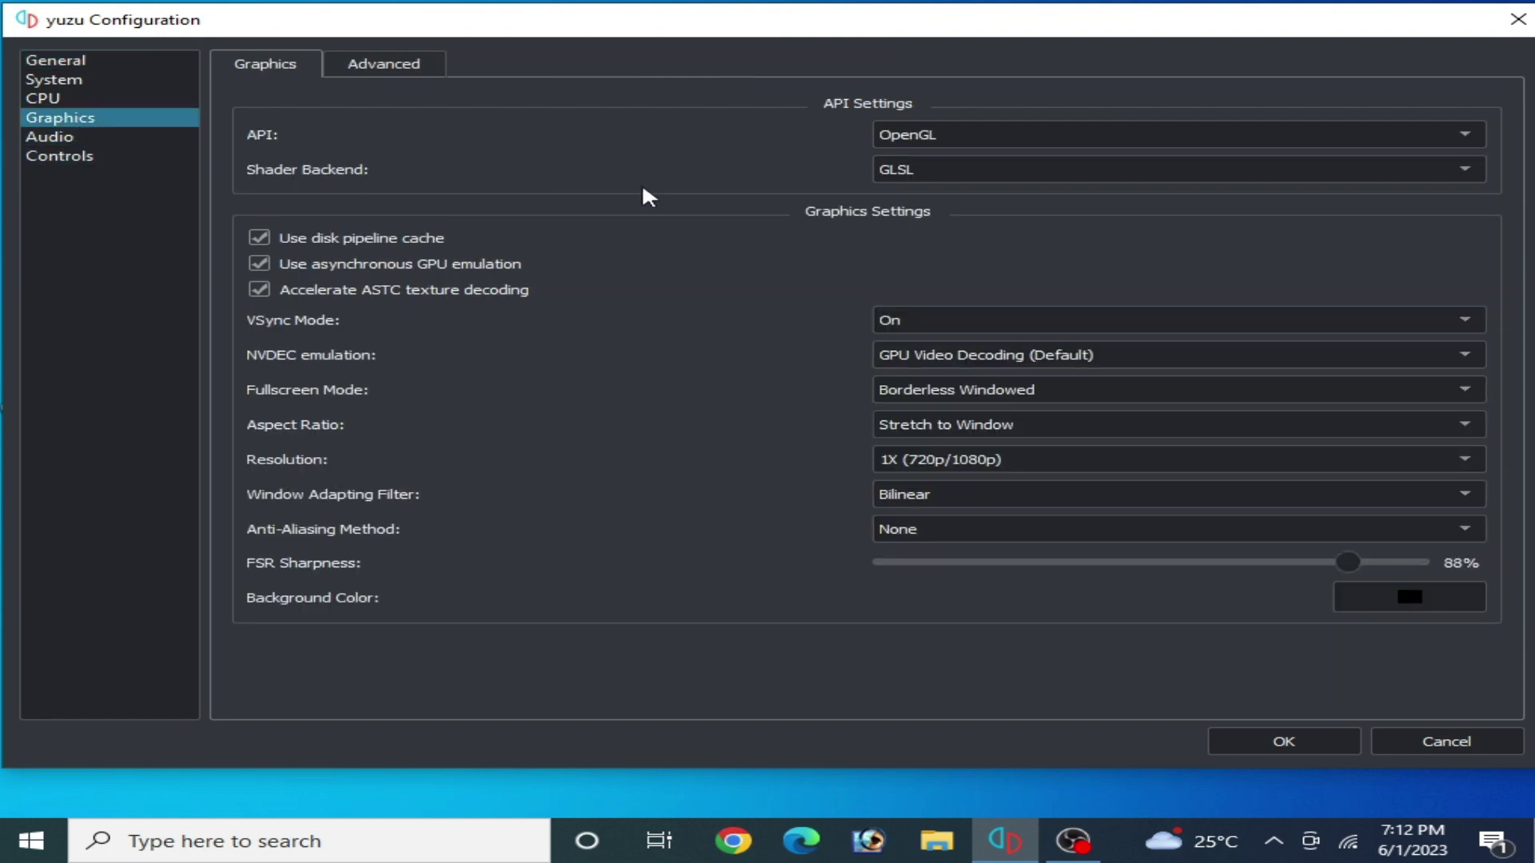
click(991, 132)
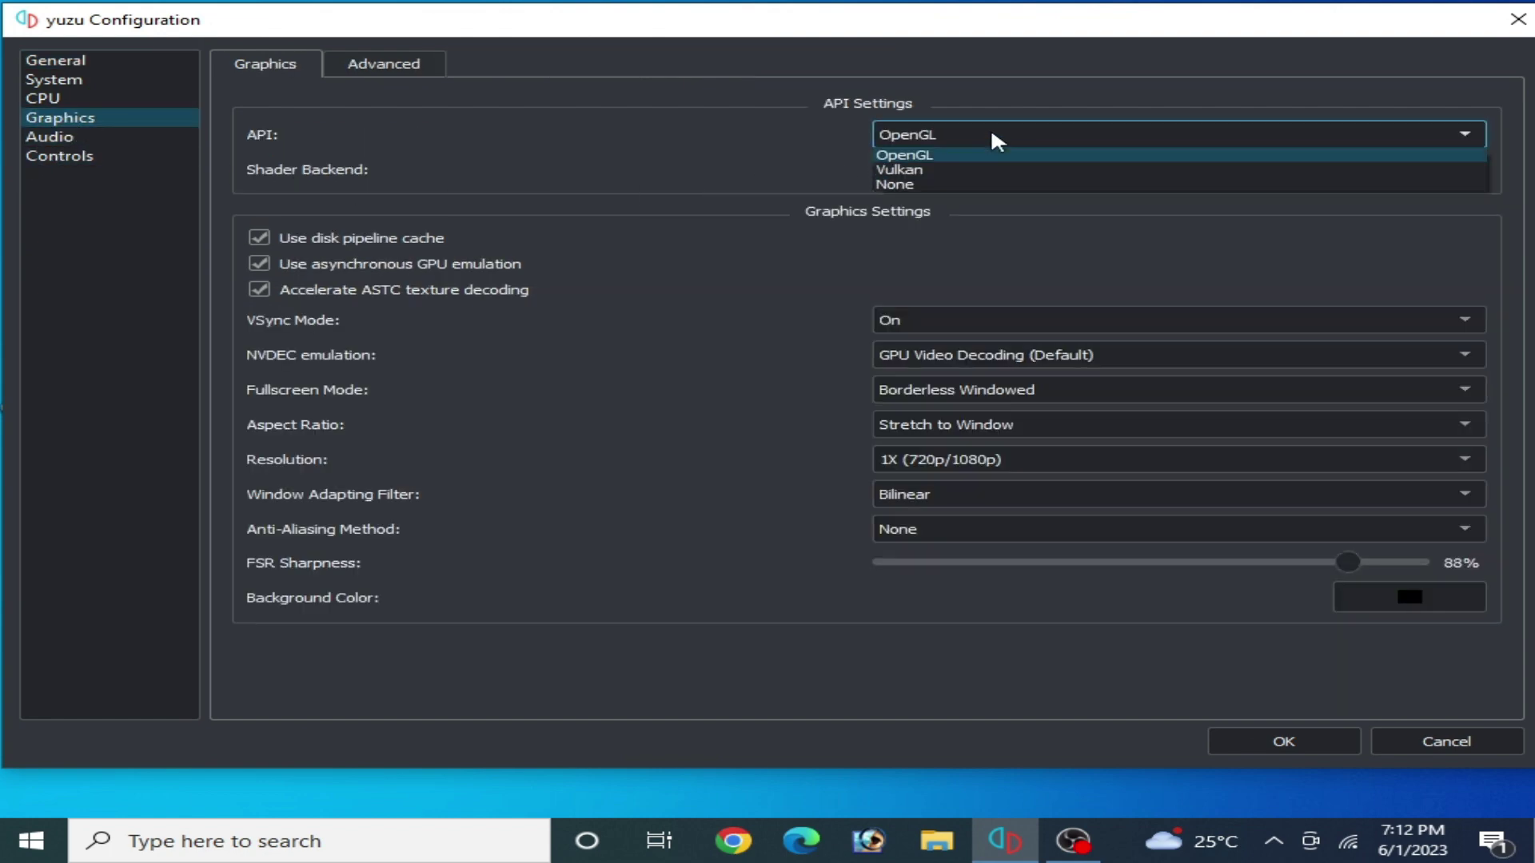
click(937, 169)
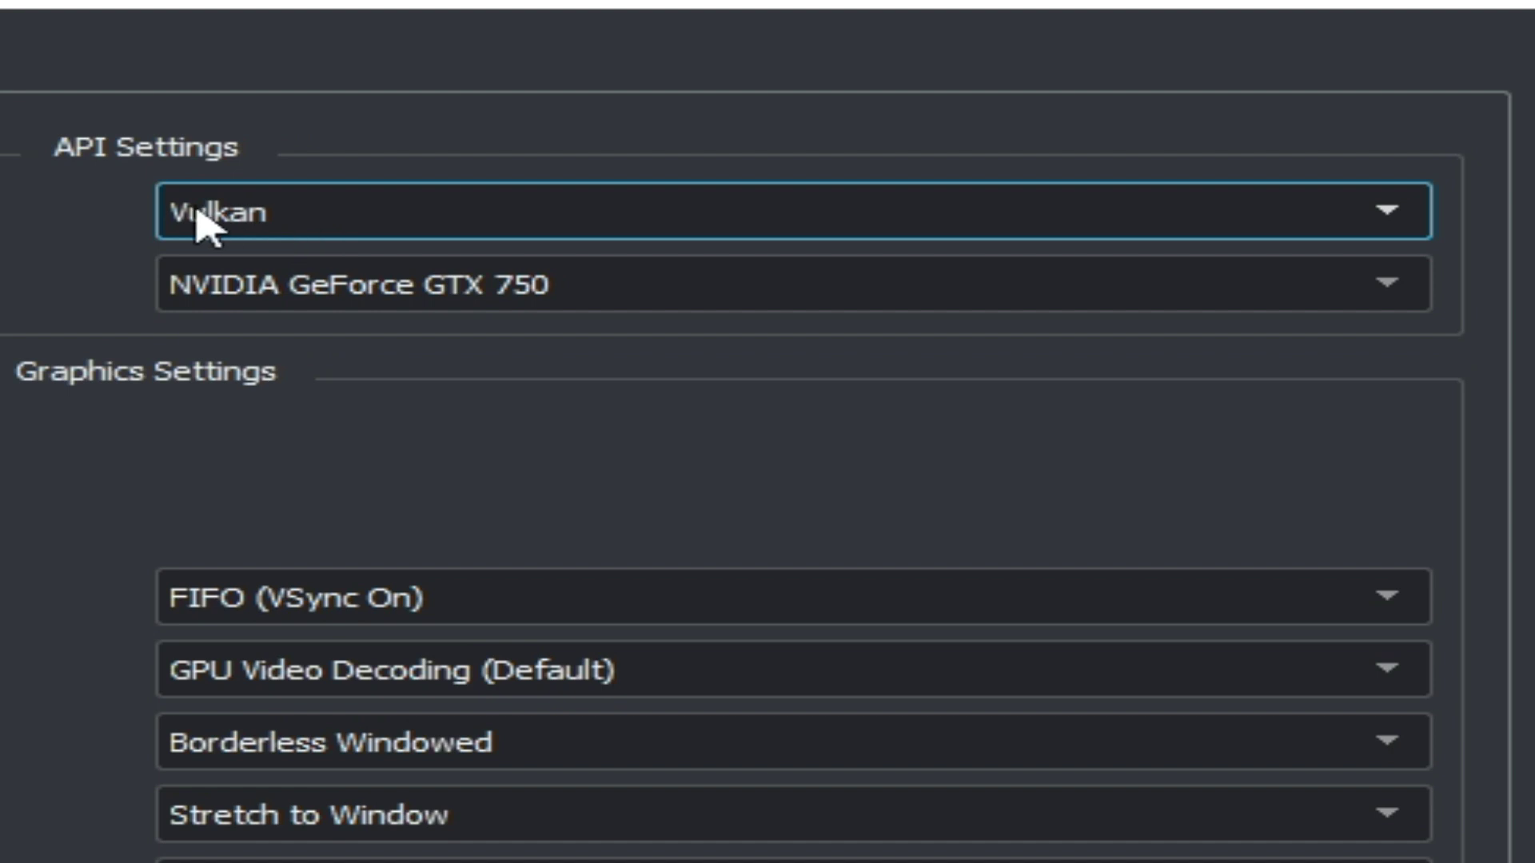
Keep NVIDIA GeForce GTX 750 as the Vulkan device
click(448, 300)
click(452, 309)
click(452, 304)
click(454, 299)
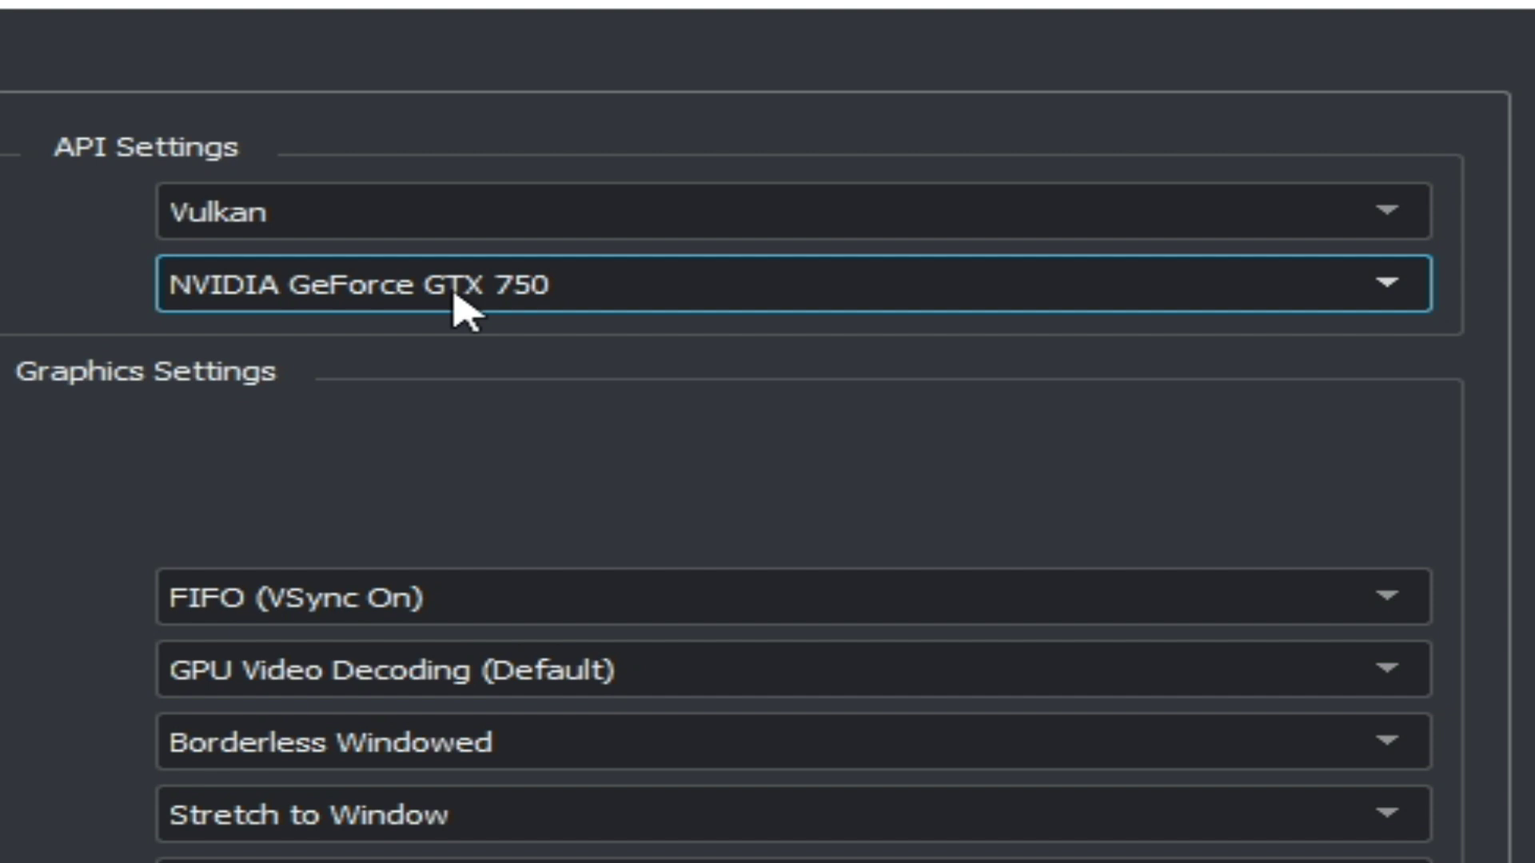
click(454, 297)
click(494, 347)
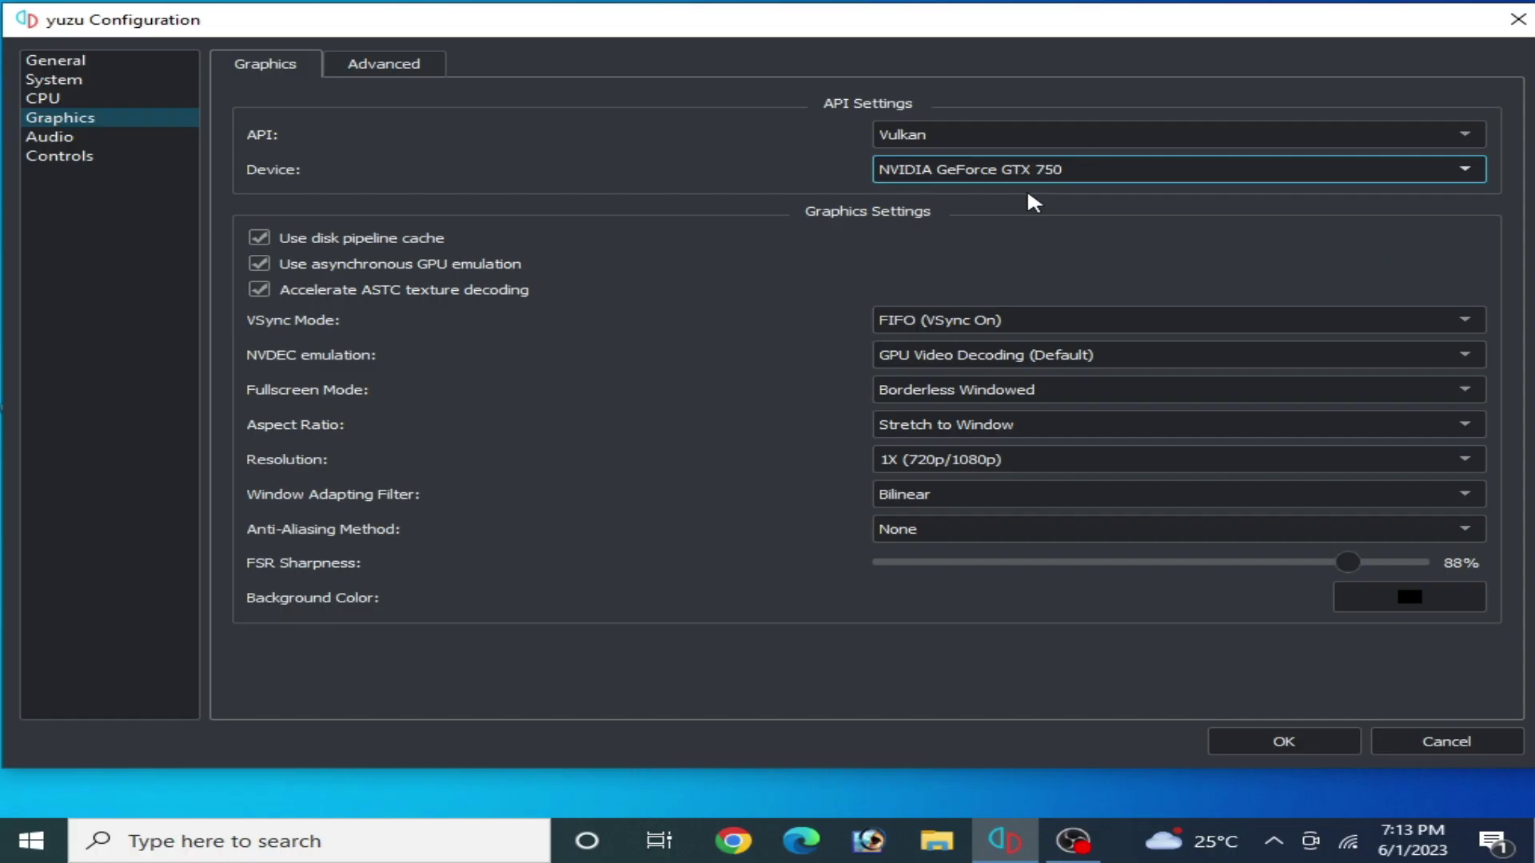
Leave Use disk pipeline cache on and VSync mode at FIFO (VSync On)
click(261, 238)
click(259, 239)
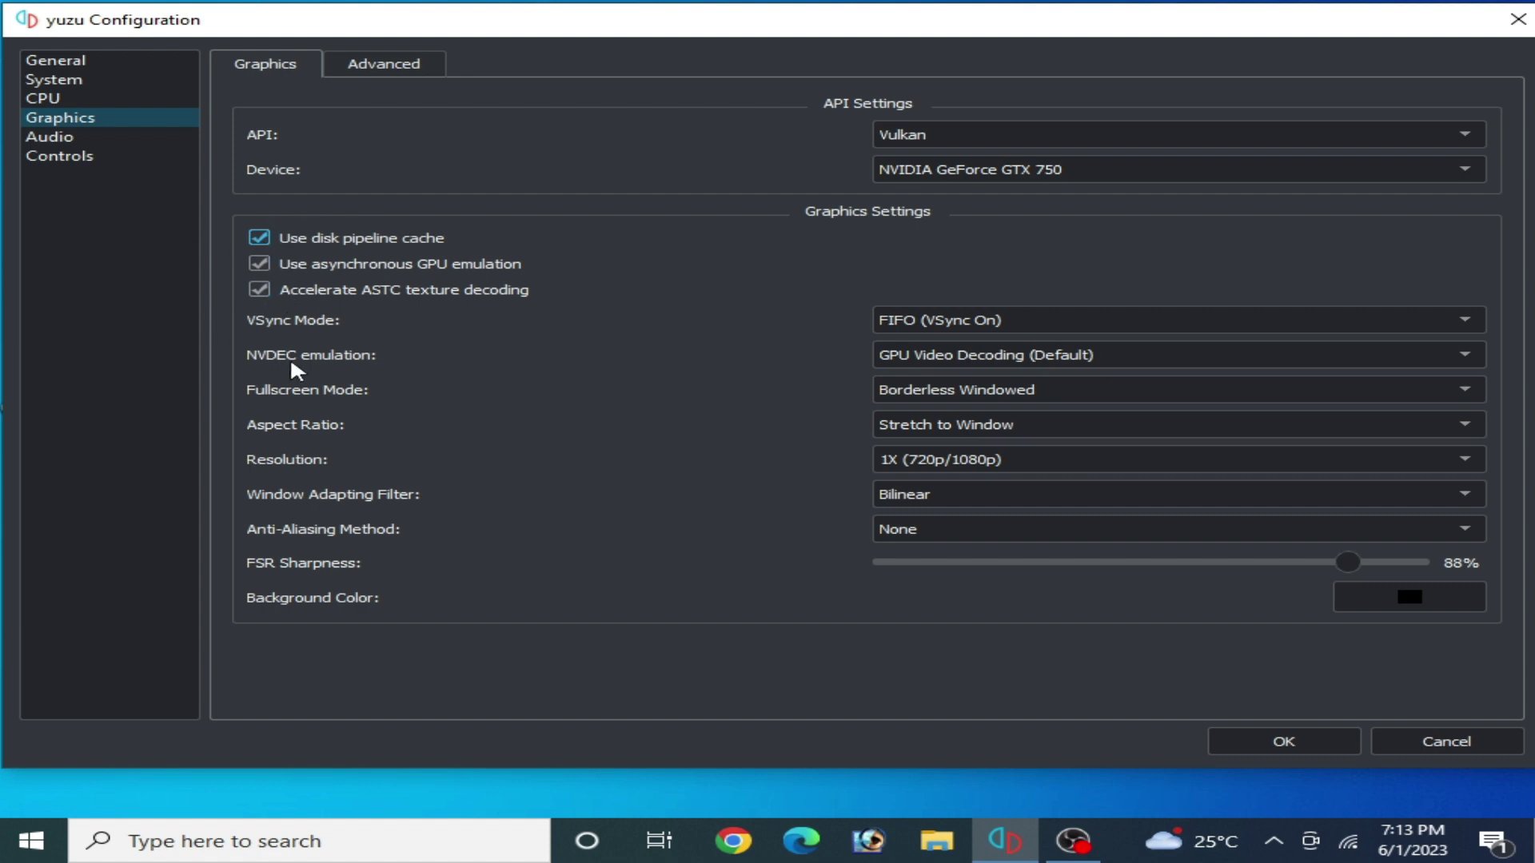
click(1015, 322)
click(956, 342)
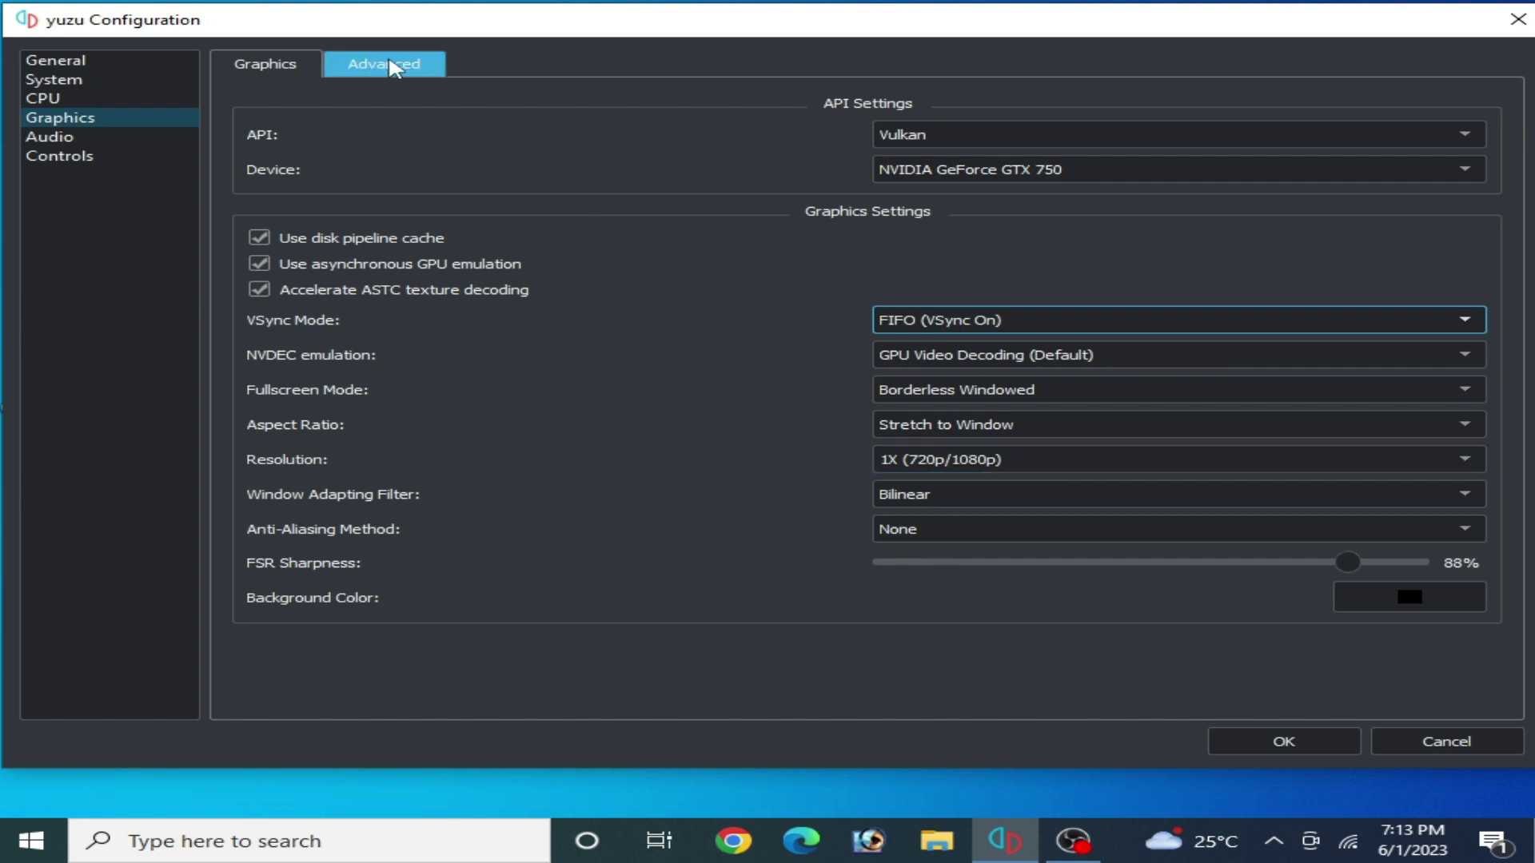
Set the Accuracy Level to High on the Advanced graphics tab
click(390, 64)
click(914, 137)
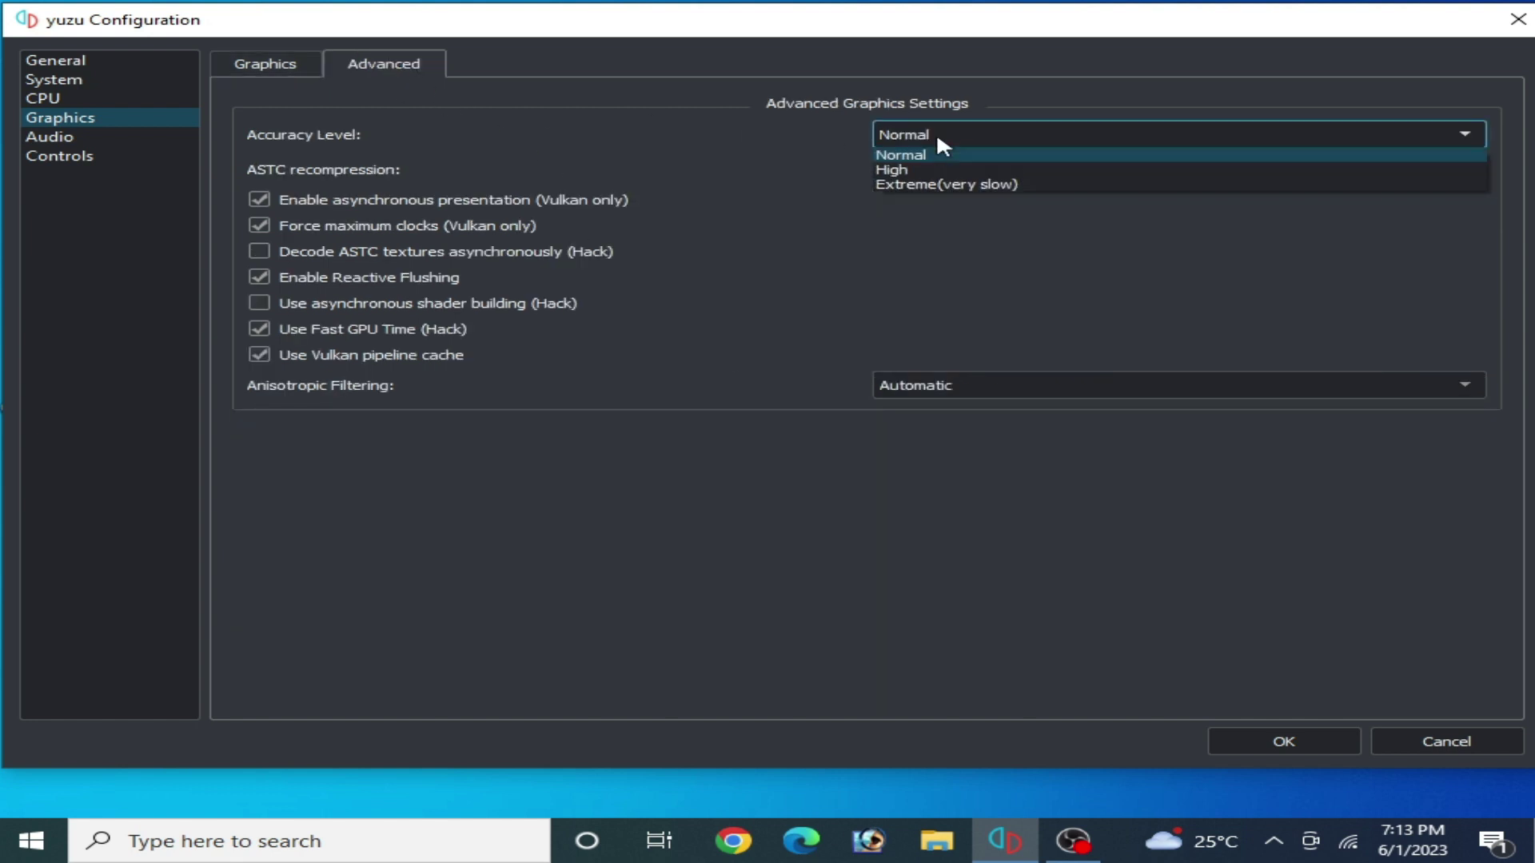
click(894, 166)
click(920, 135)
click(917, 141)
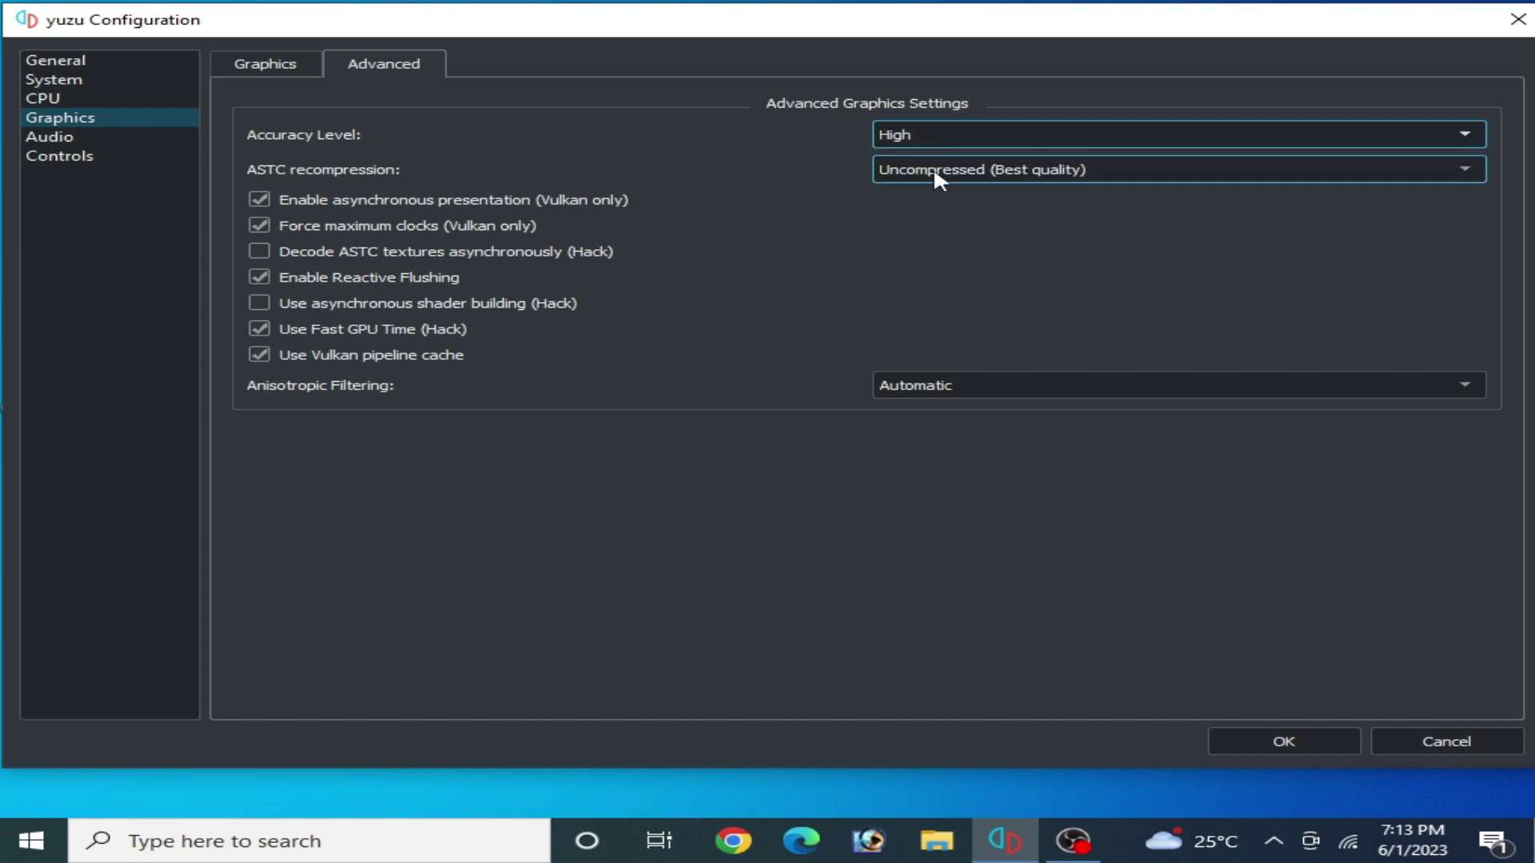
Set ASTC recompression to Uncompressed (Best quality) and save the configuration with OK
click(1021, 171)
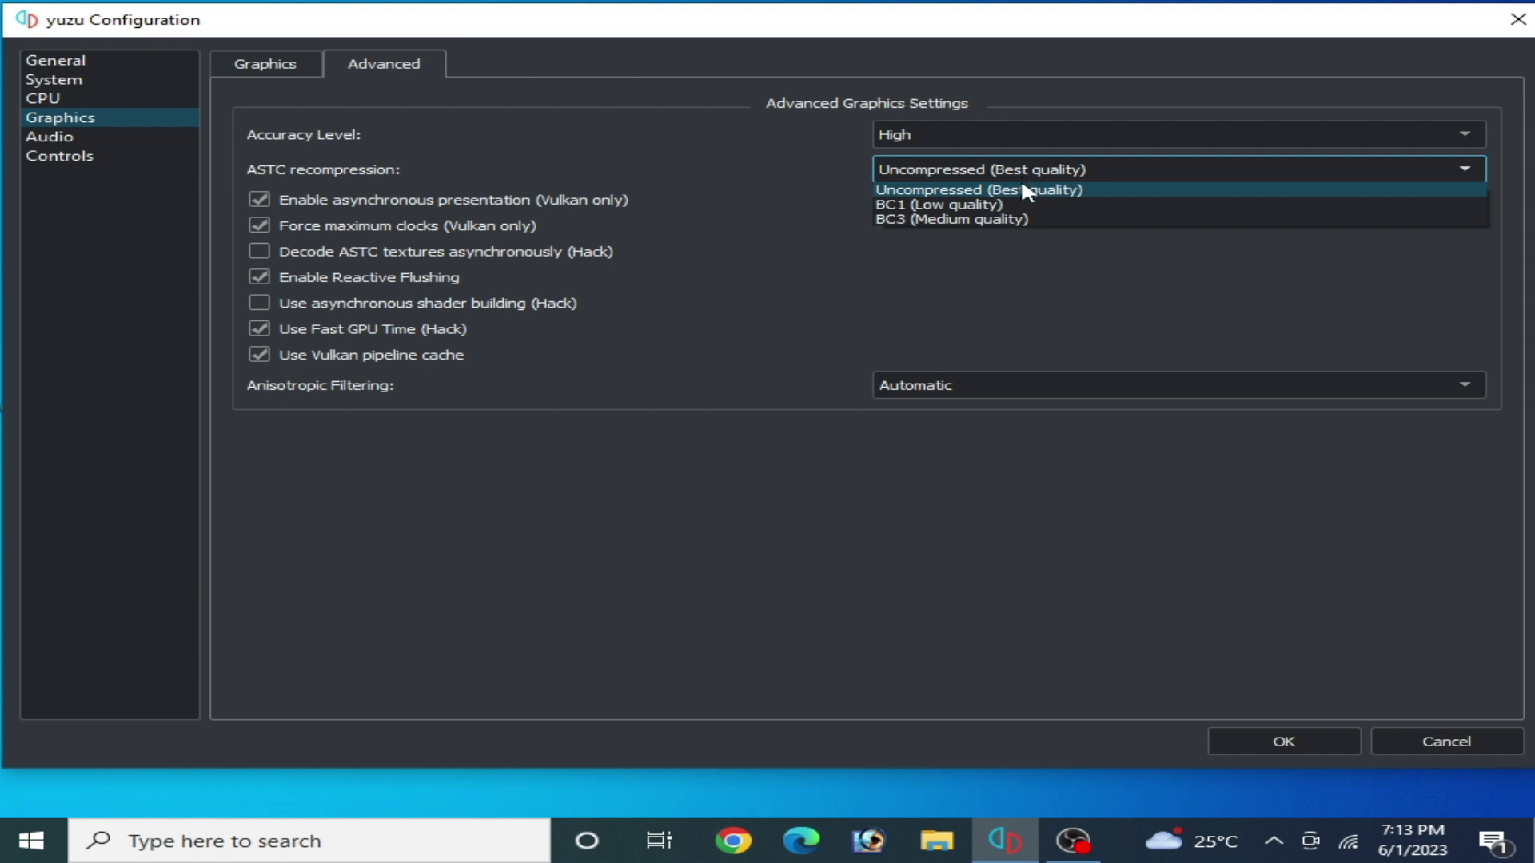
click(1006, 190)
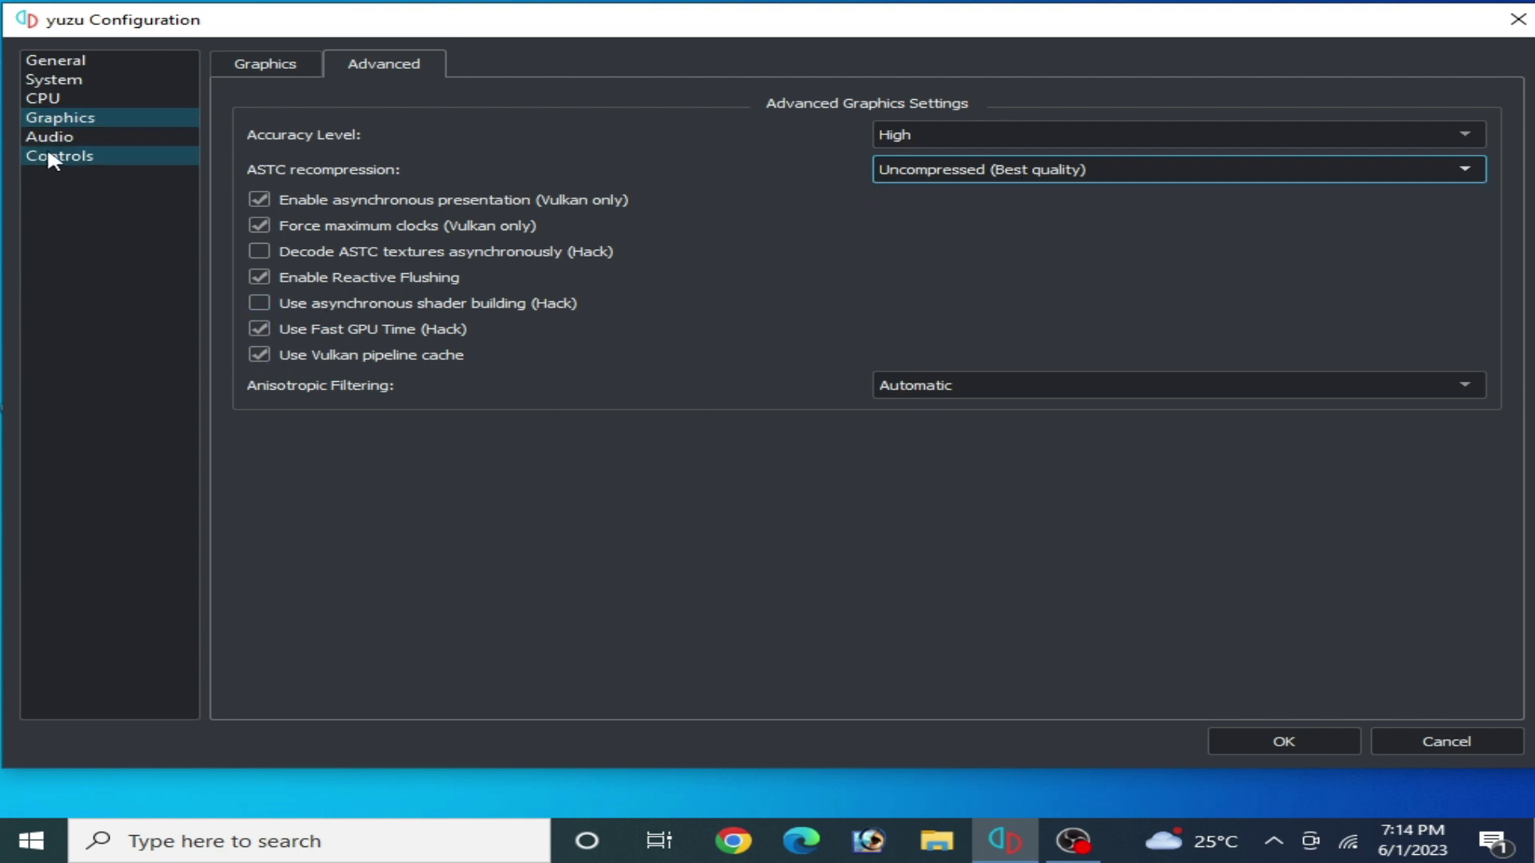
click(24, 62)
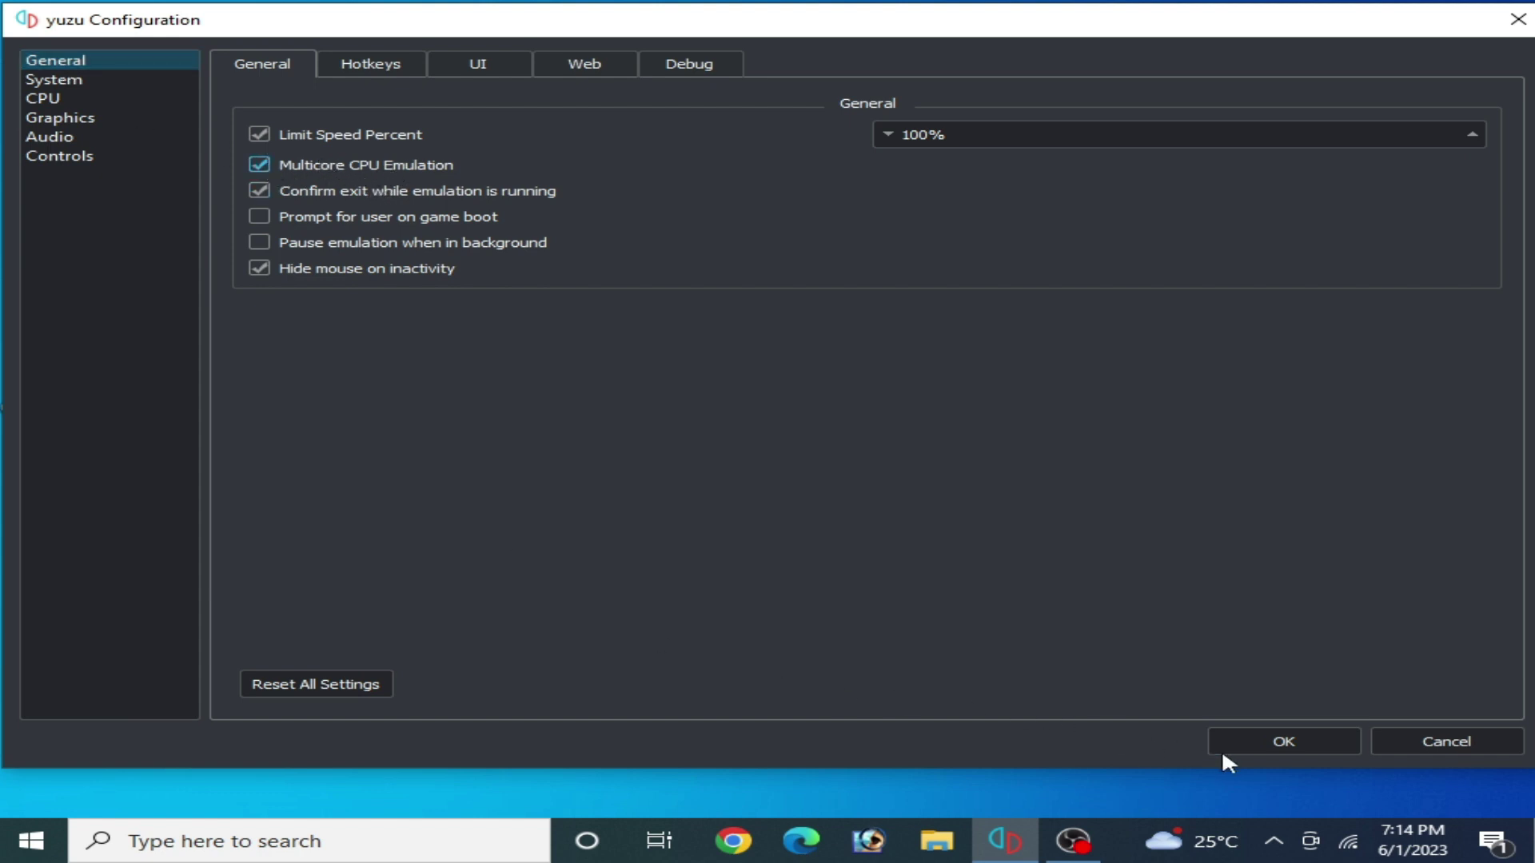
click(1250, 739)
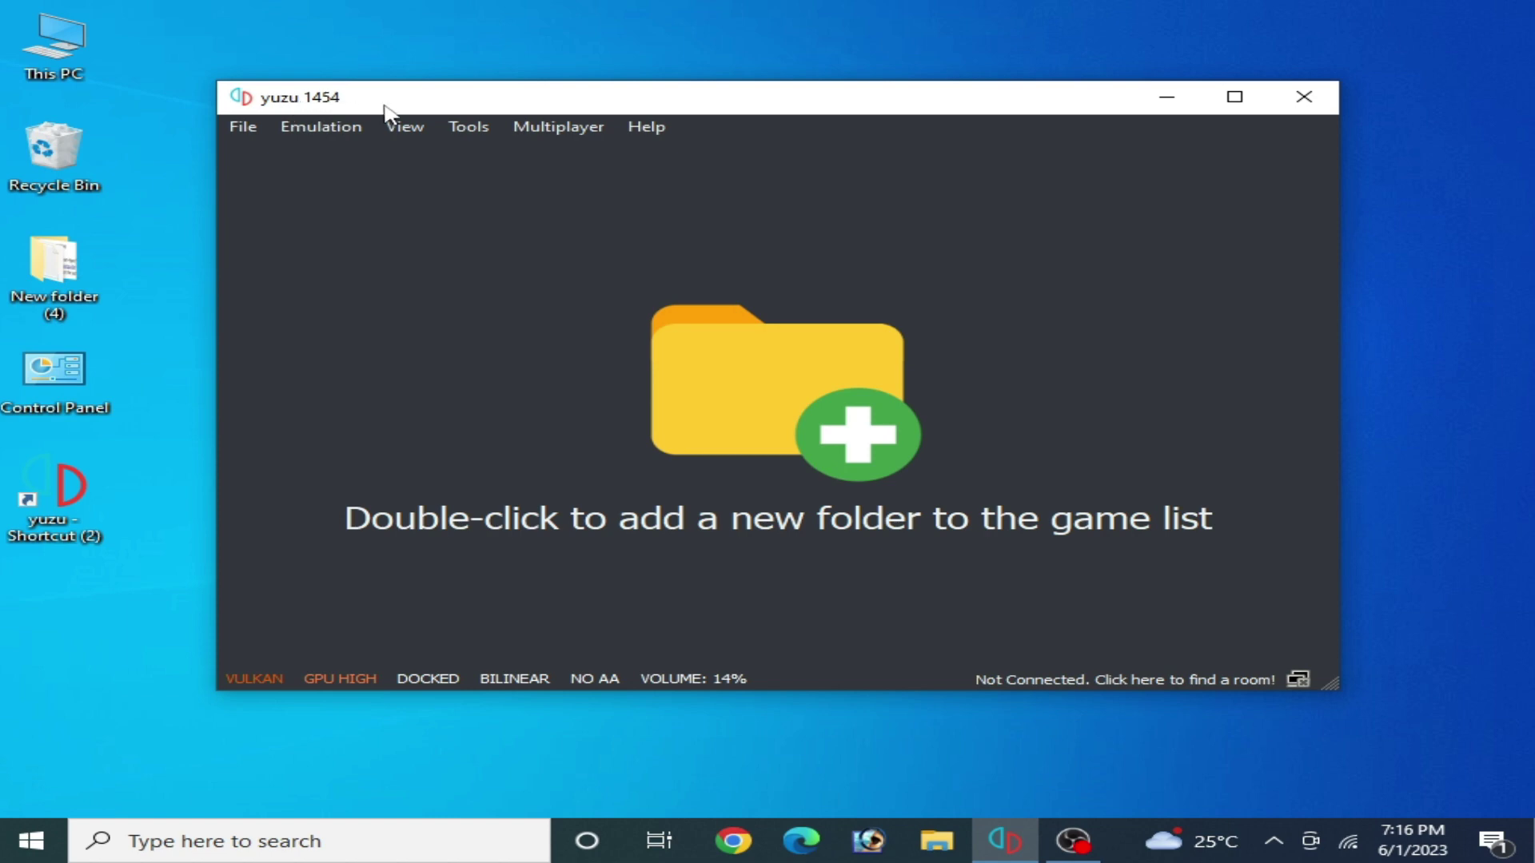
Reopen yuzu's Graphics settings to confirm Vulkan on the GTX 750, then open Windows search
click(313, 126)
click(399, 257)
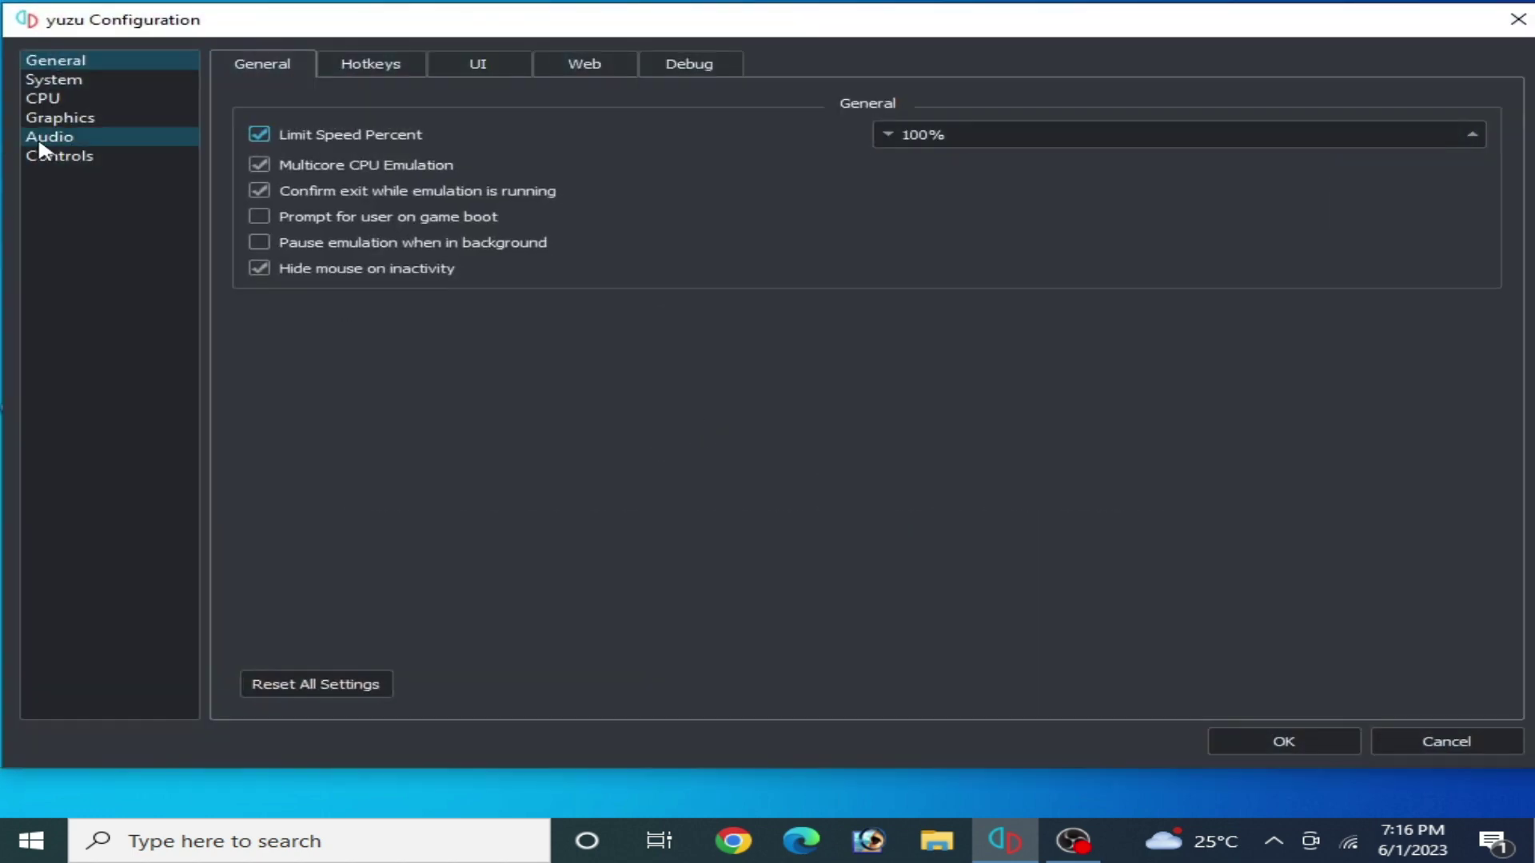
click(56, 119)
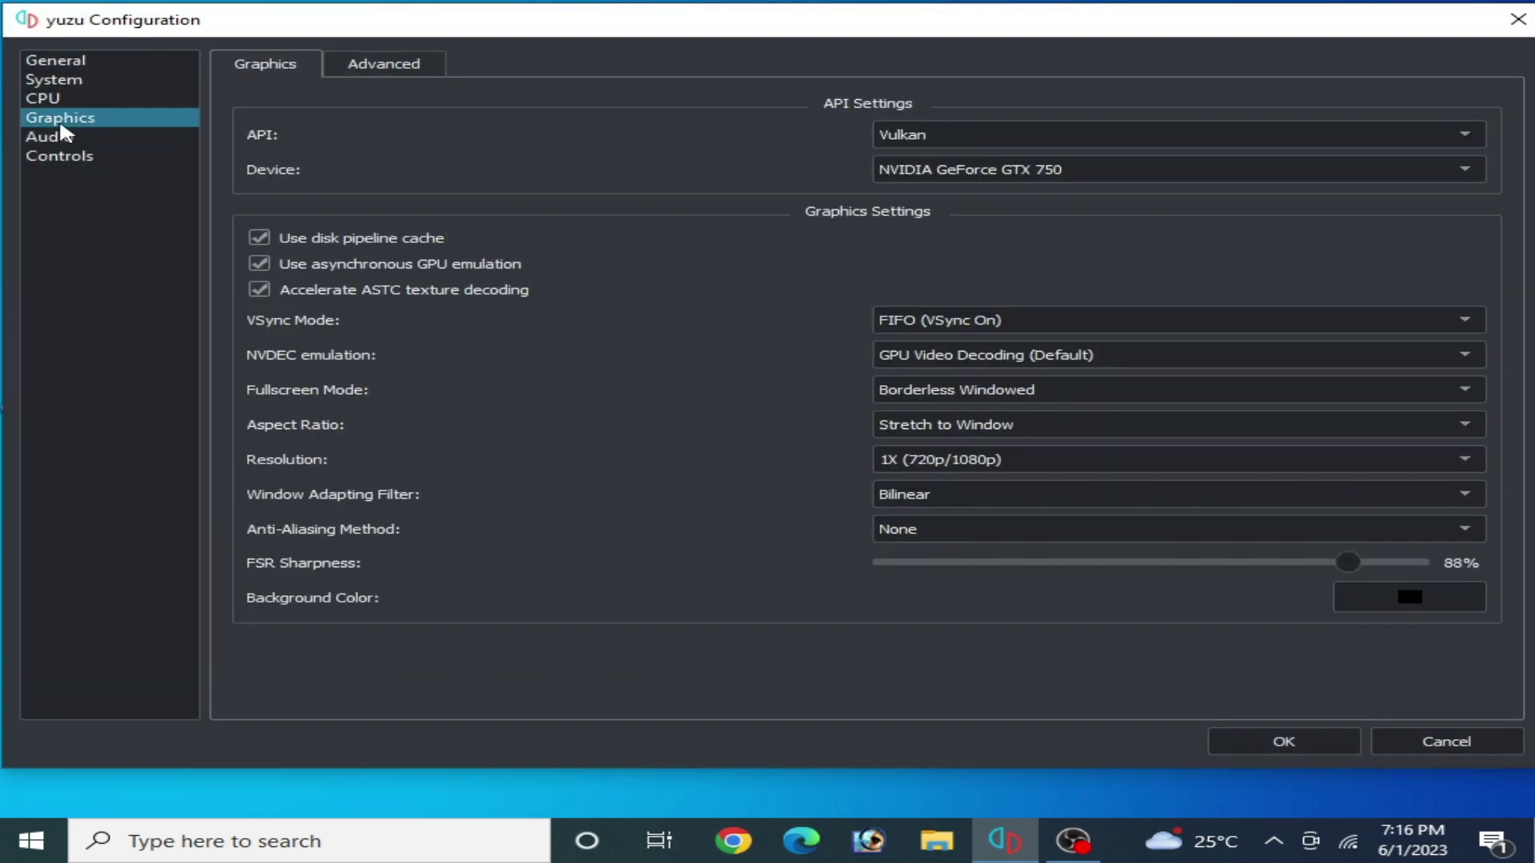
key(Tab)
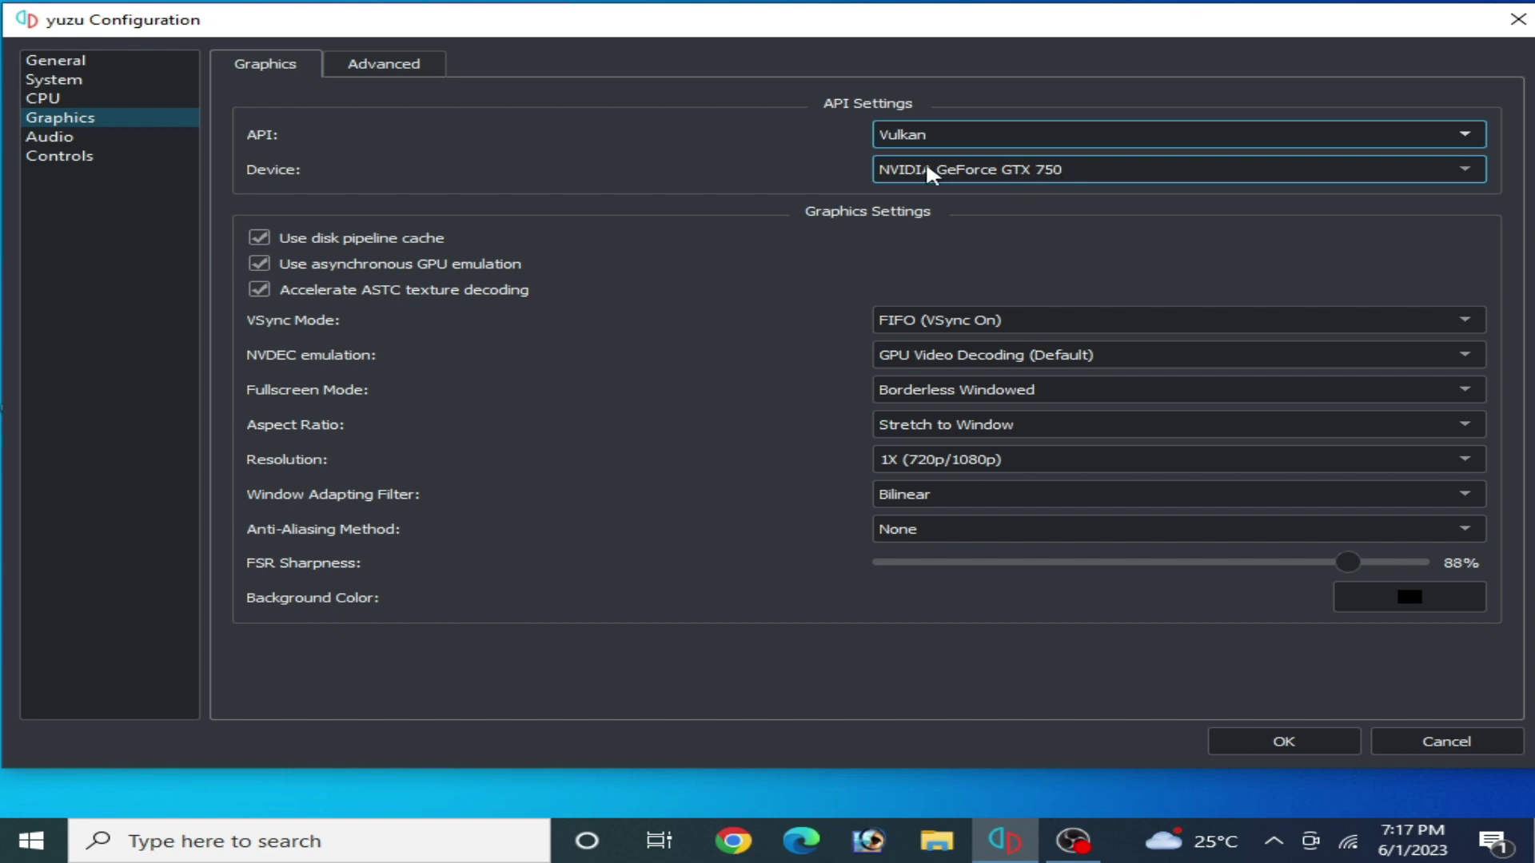
double_click(418, 28)
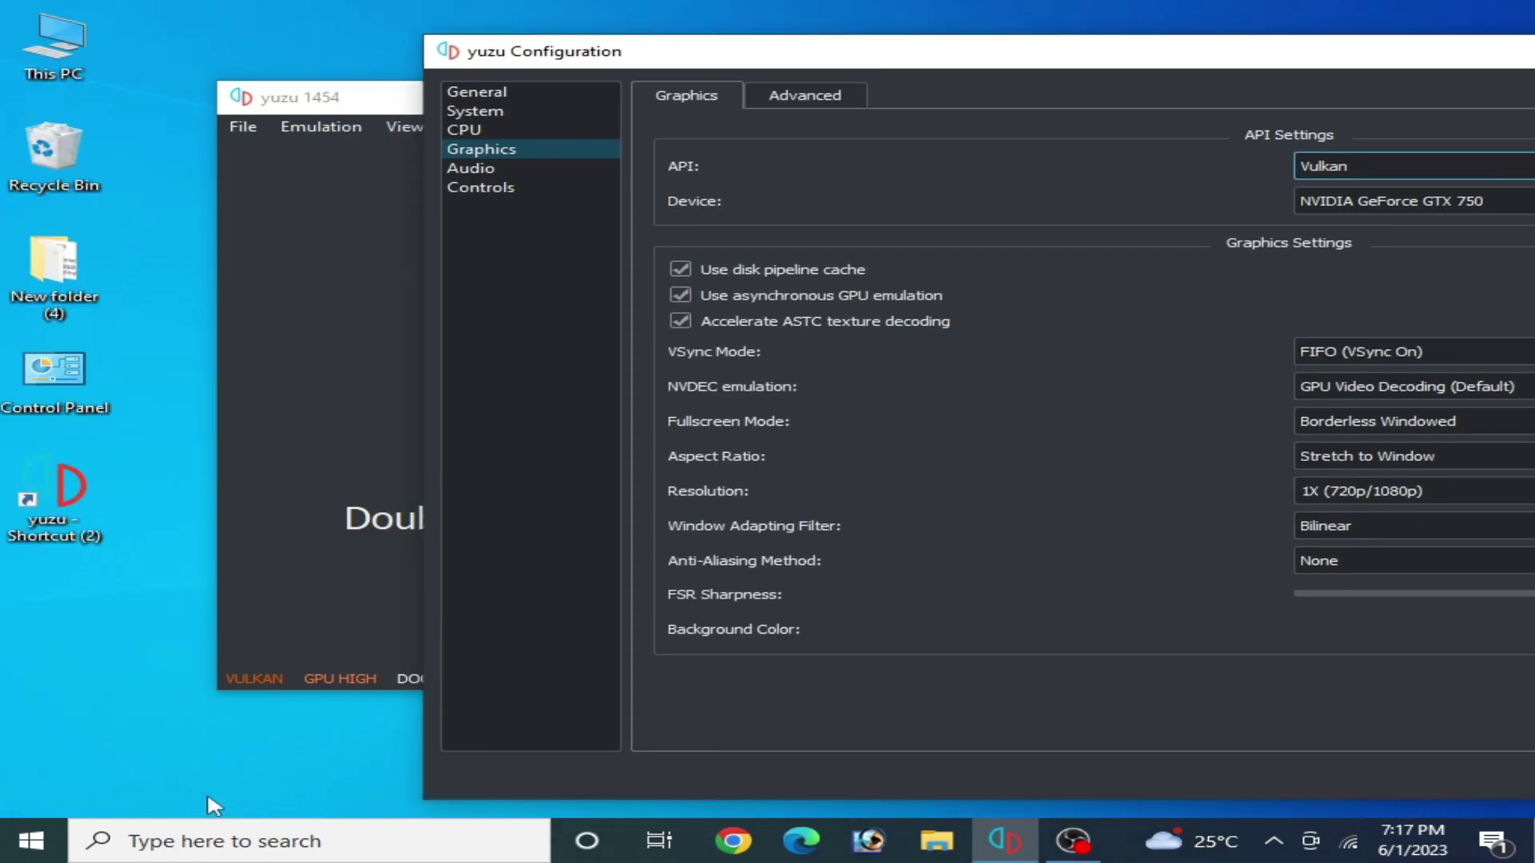
click(221, 841)
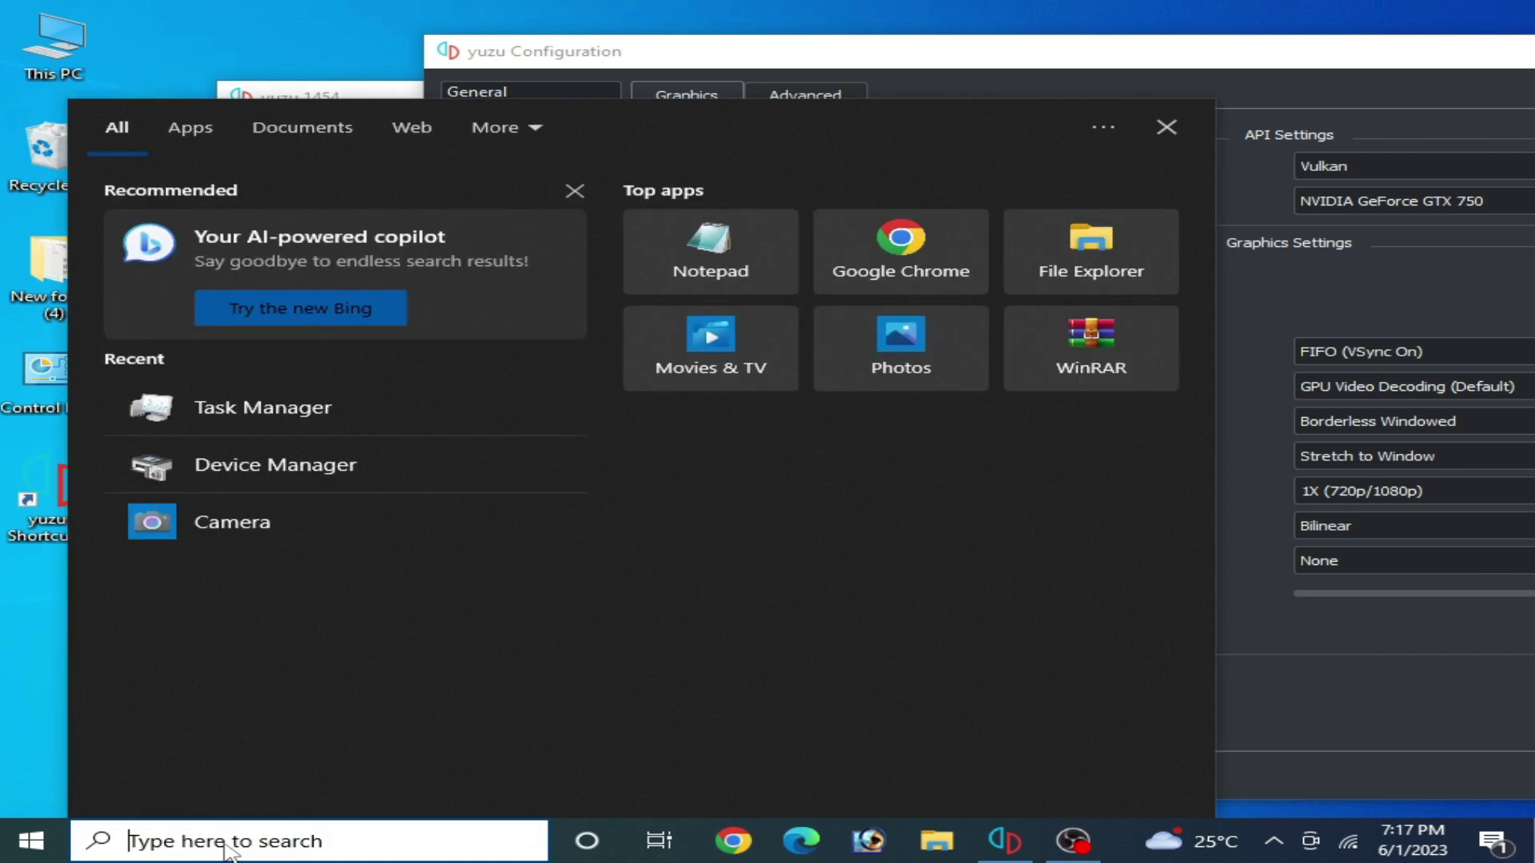
Check the GeForce GTX 750 driver (31.0.15.3168, 4/13/2023) in Device Manager, then close it
click(290, 464)
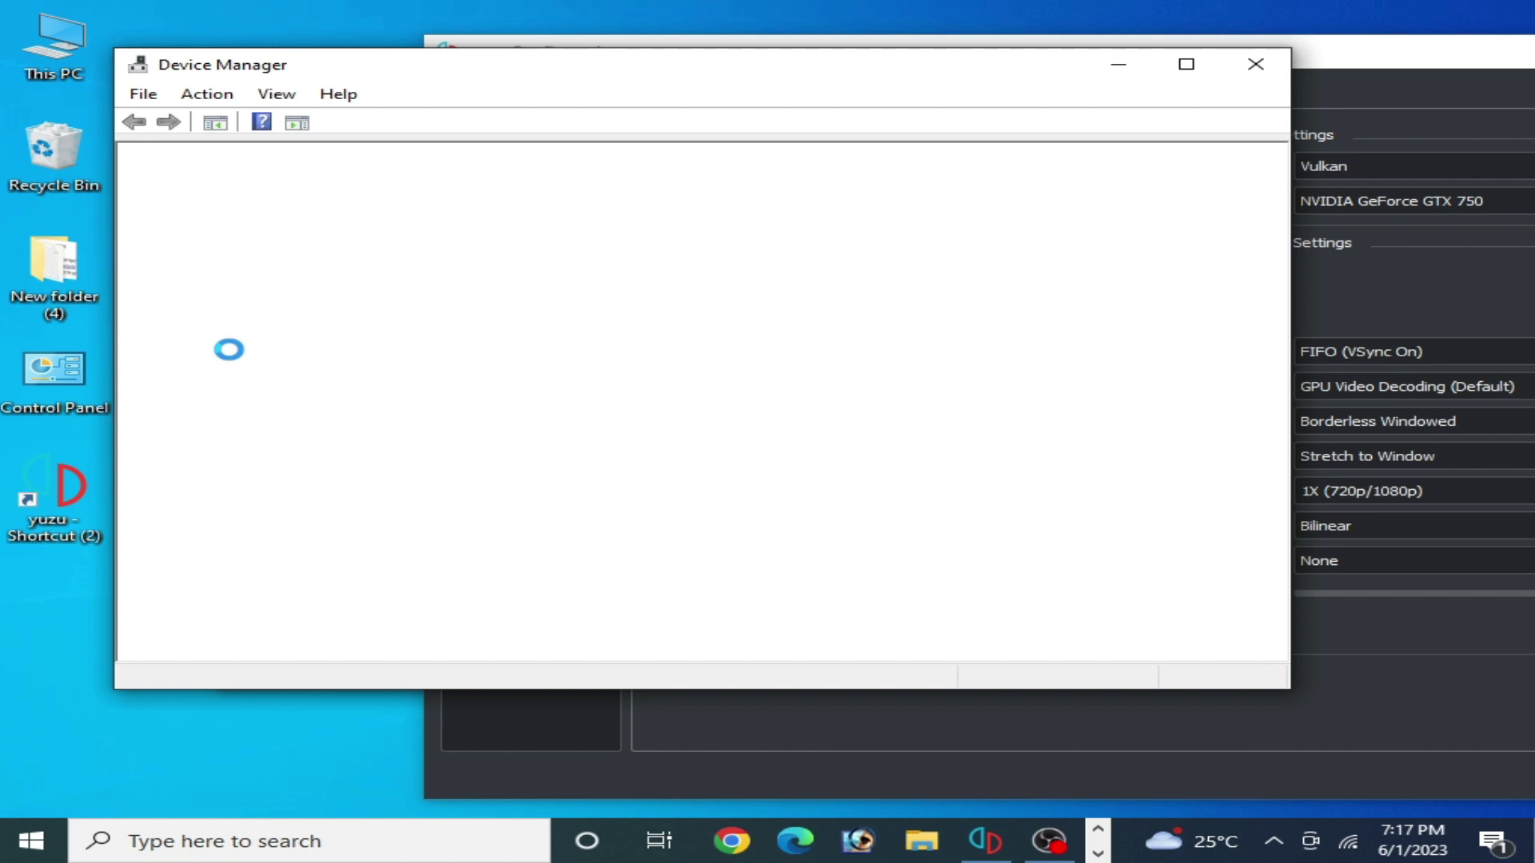
click(162, 235)
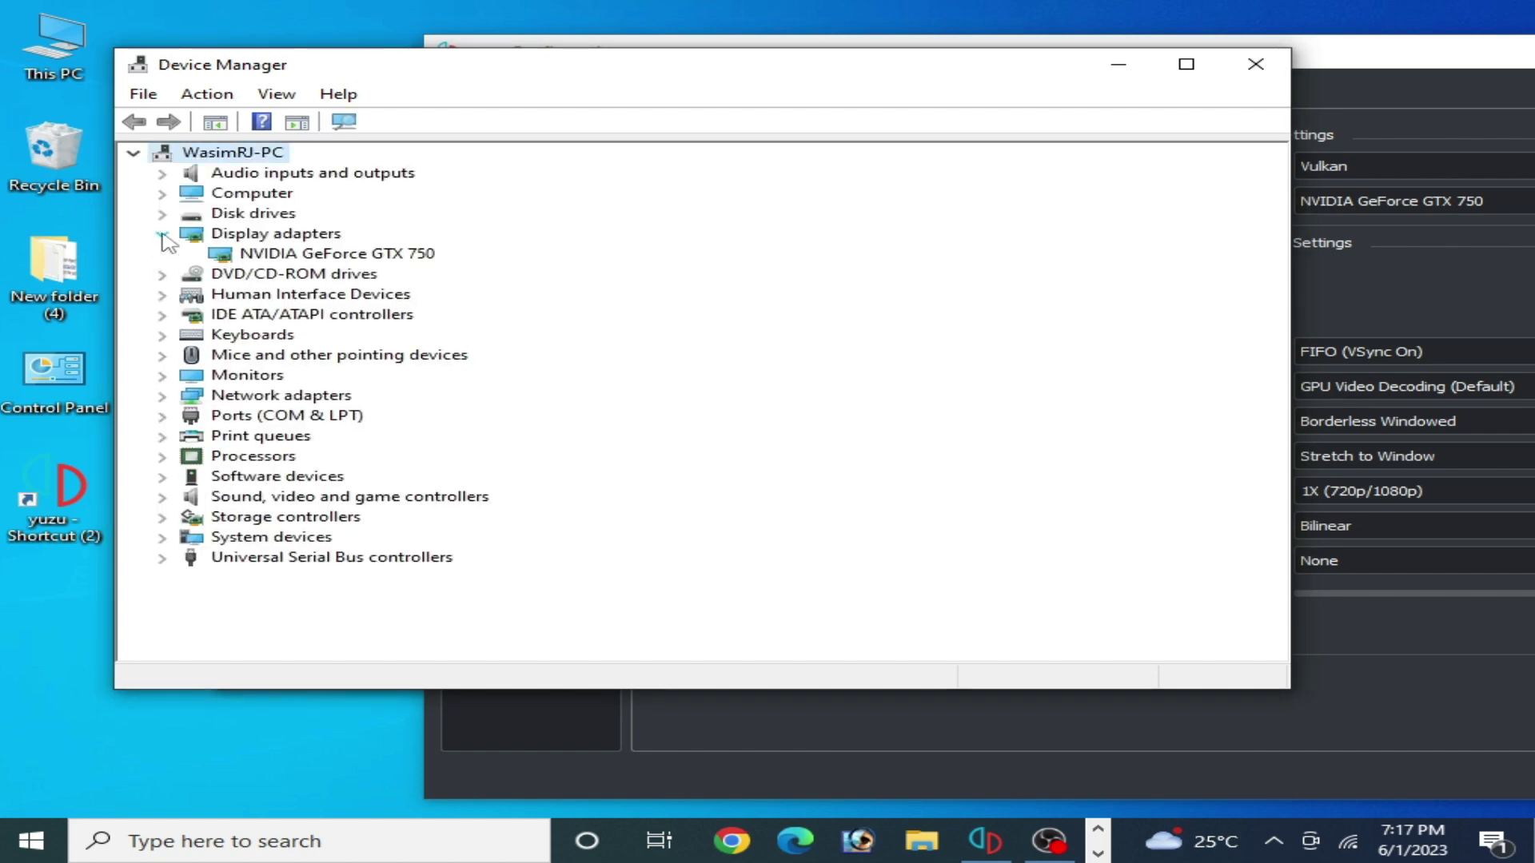
right_click(339, 257)
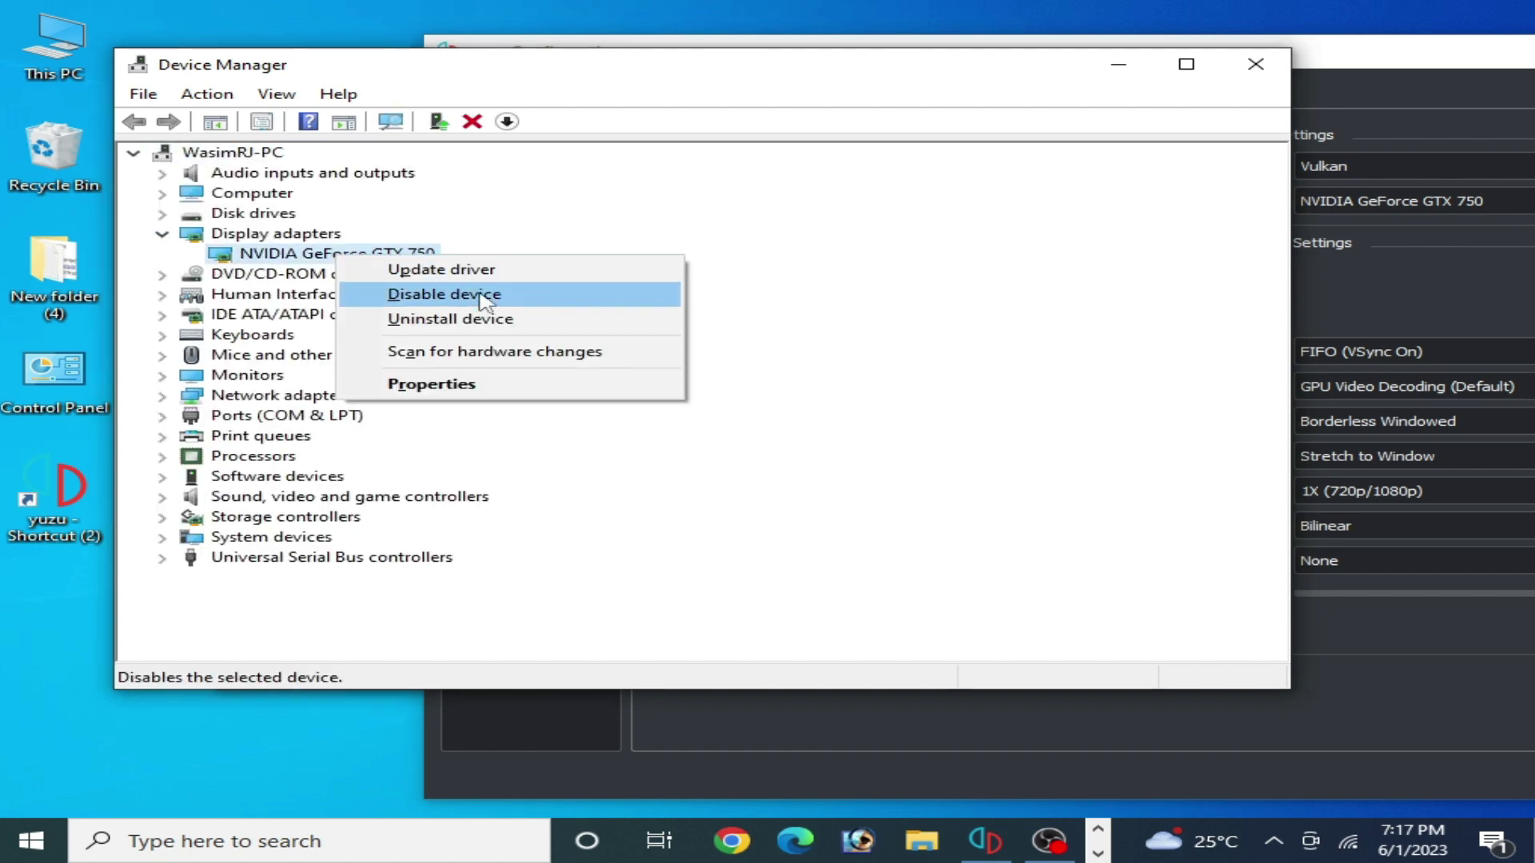
click(445, 386)
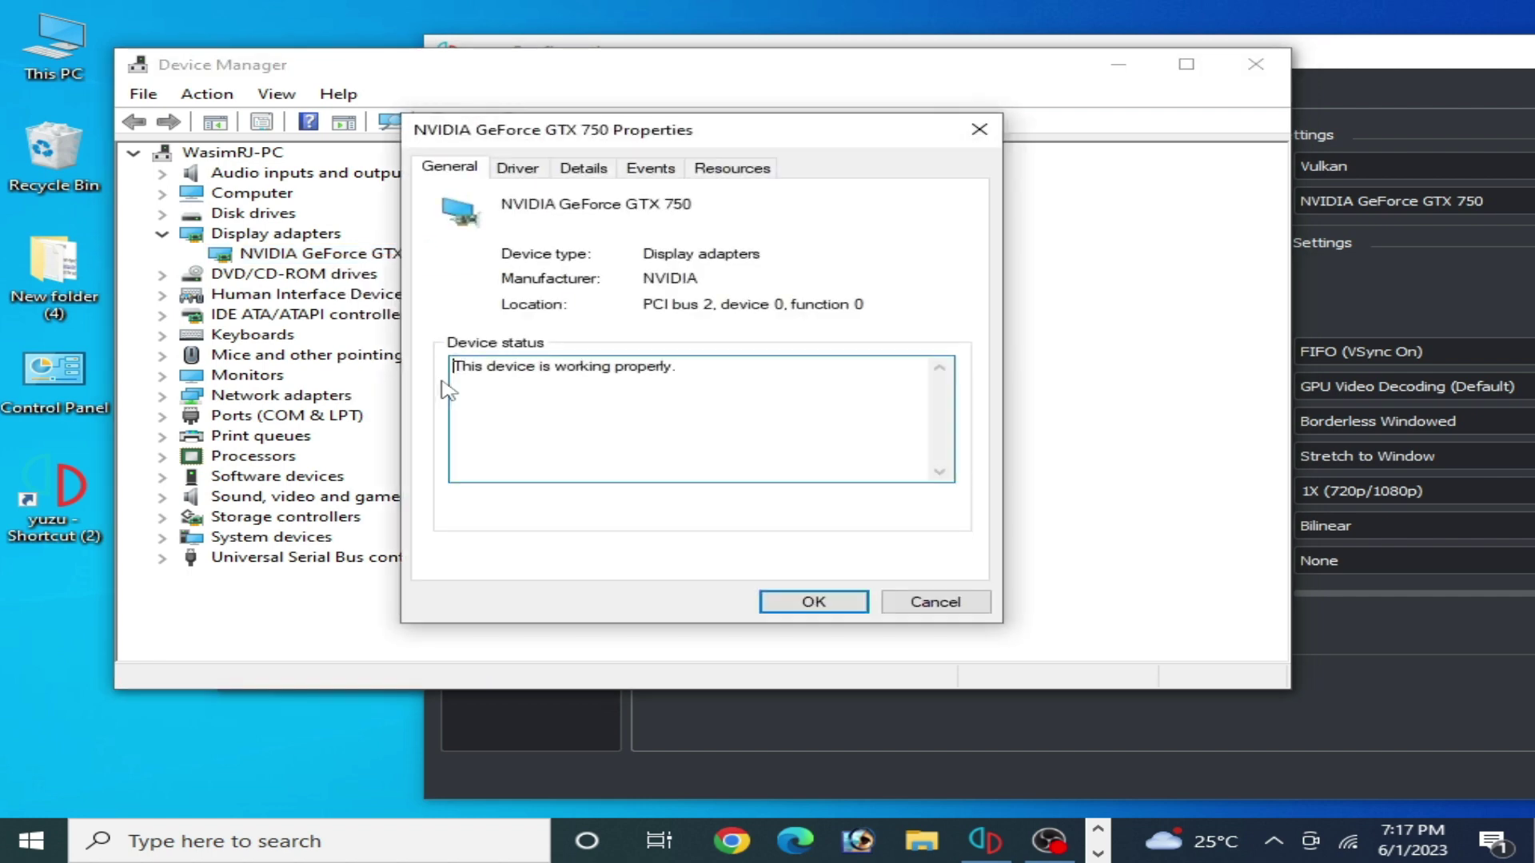
click(520, 170)
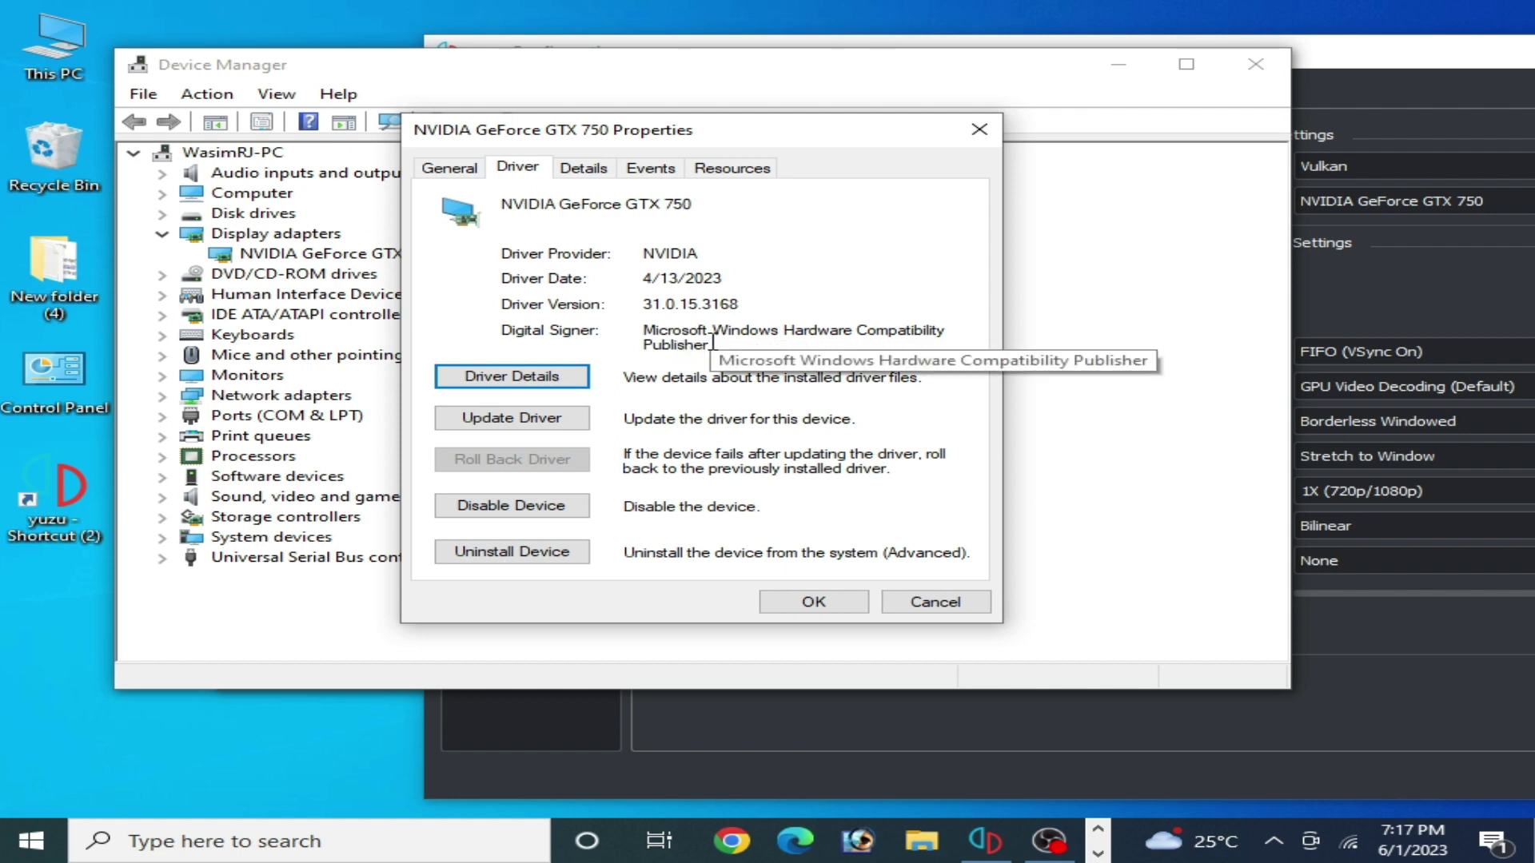
click(979, 130)
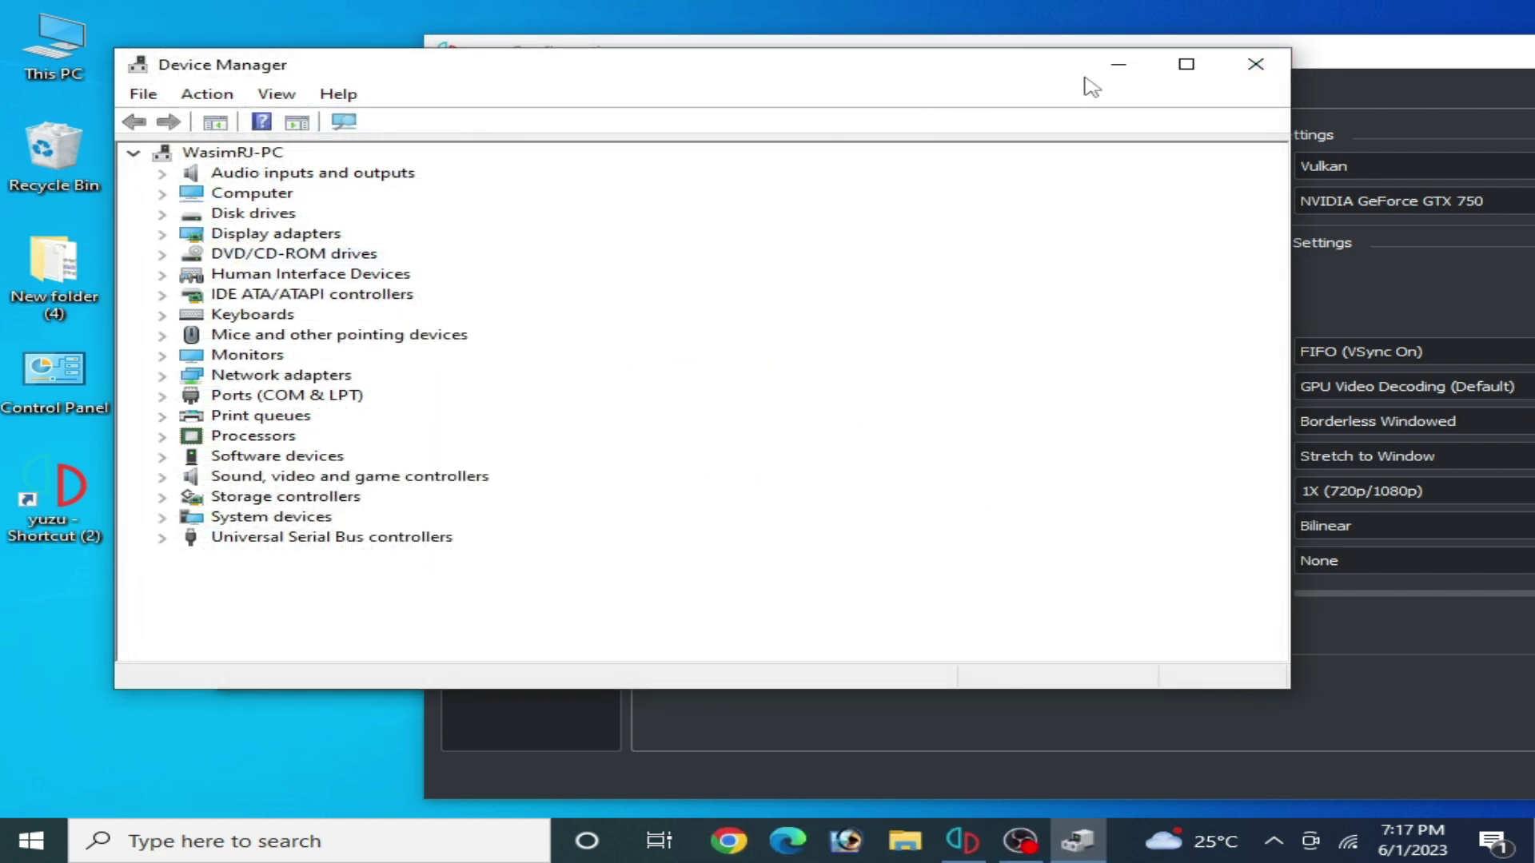
click(1255, 64)
Move the yuzu Configuration window into view and close it with OK
drag(1251, 60, 881, 41)
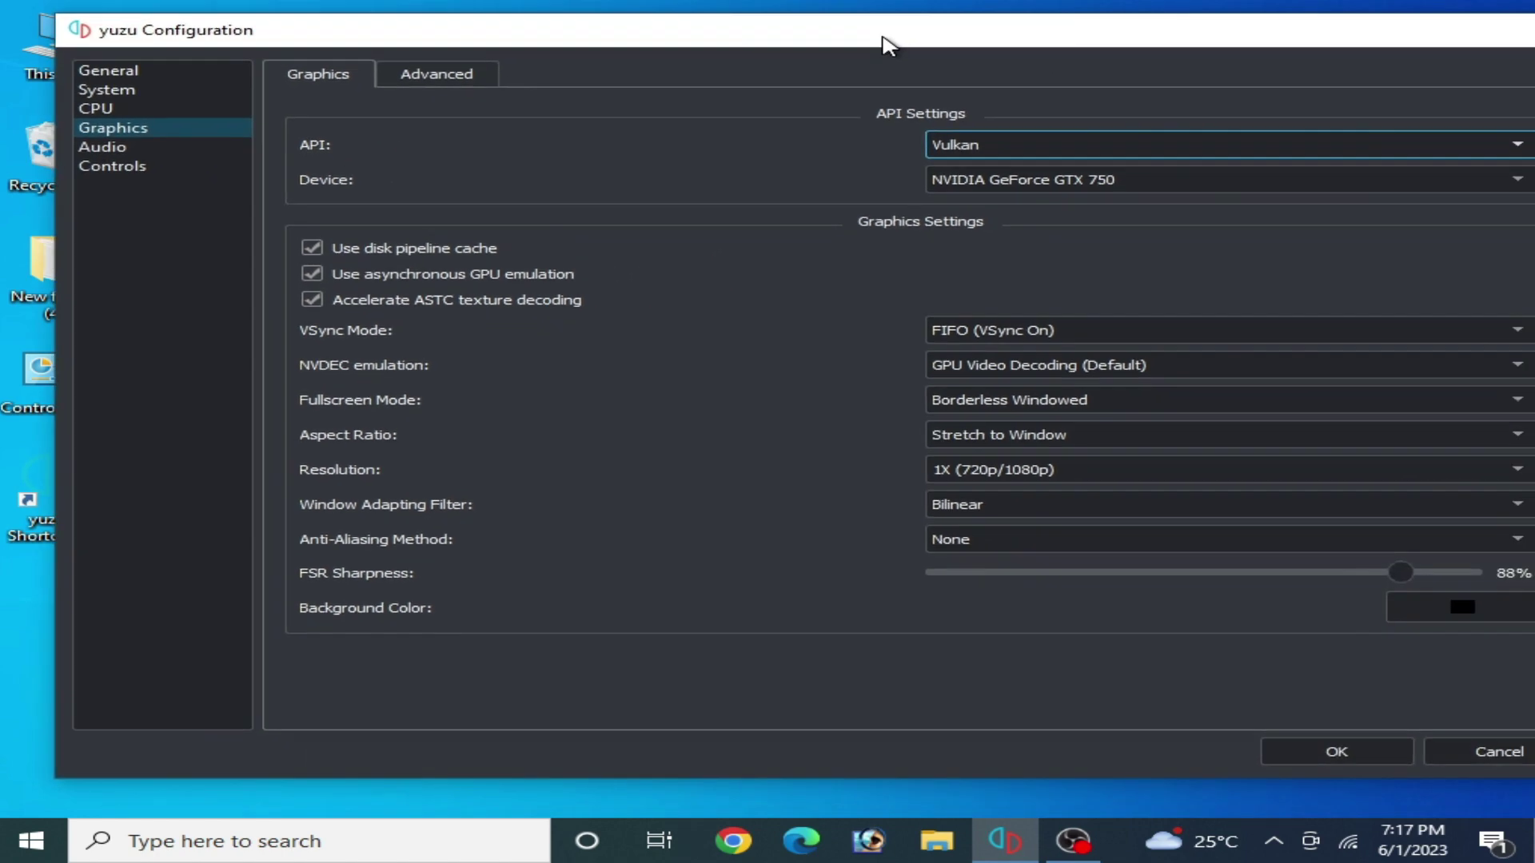
click(1317, 750)
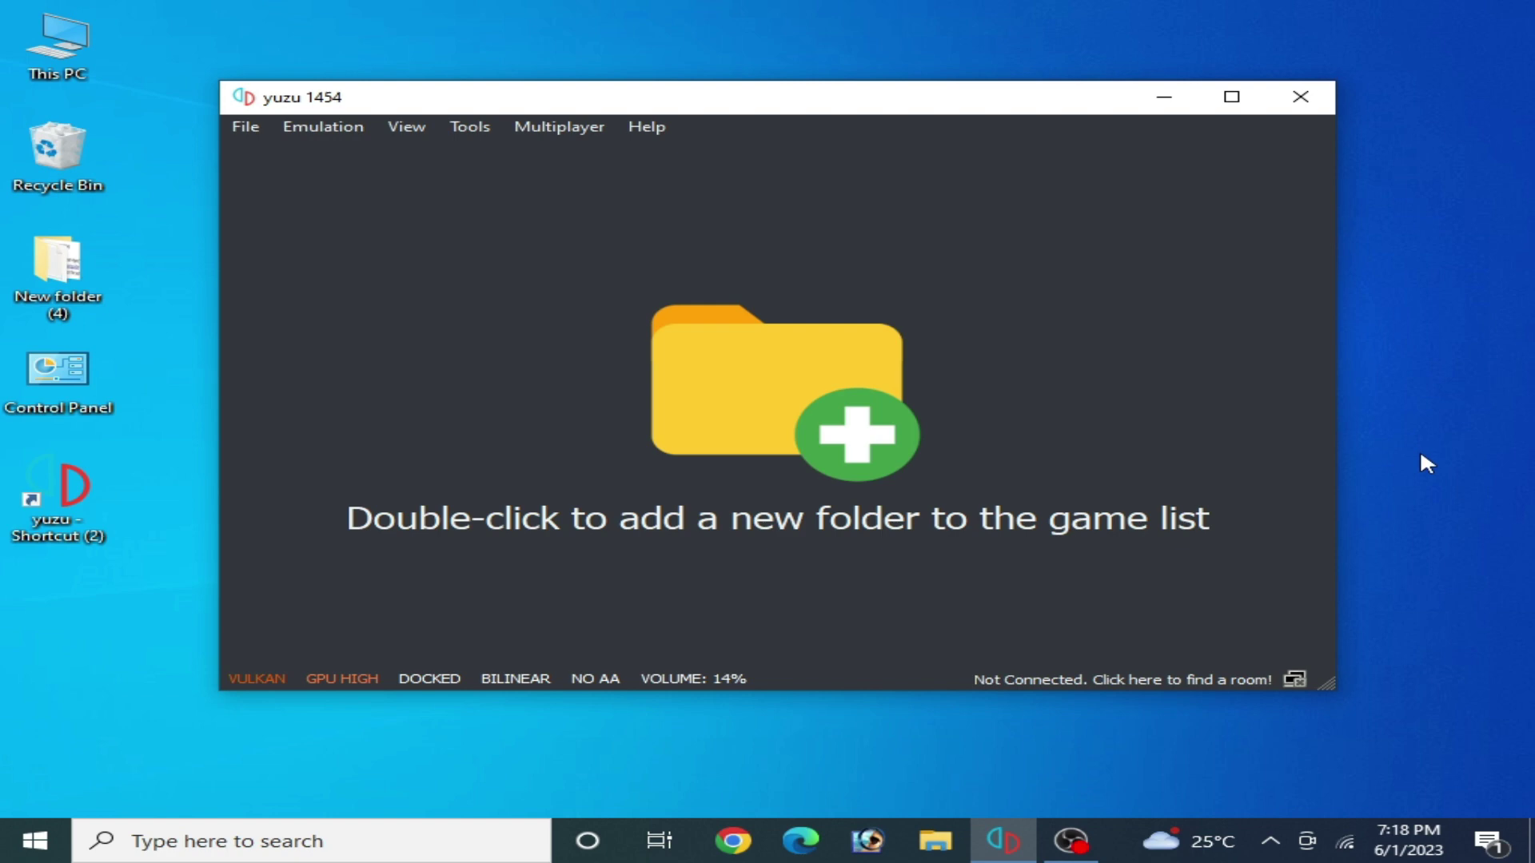
Open NVIDIA Control Panel's Adjust image settings with preview page from the desktop menu
right_click(1389, 411)
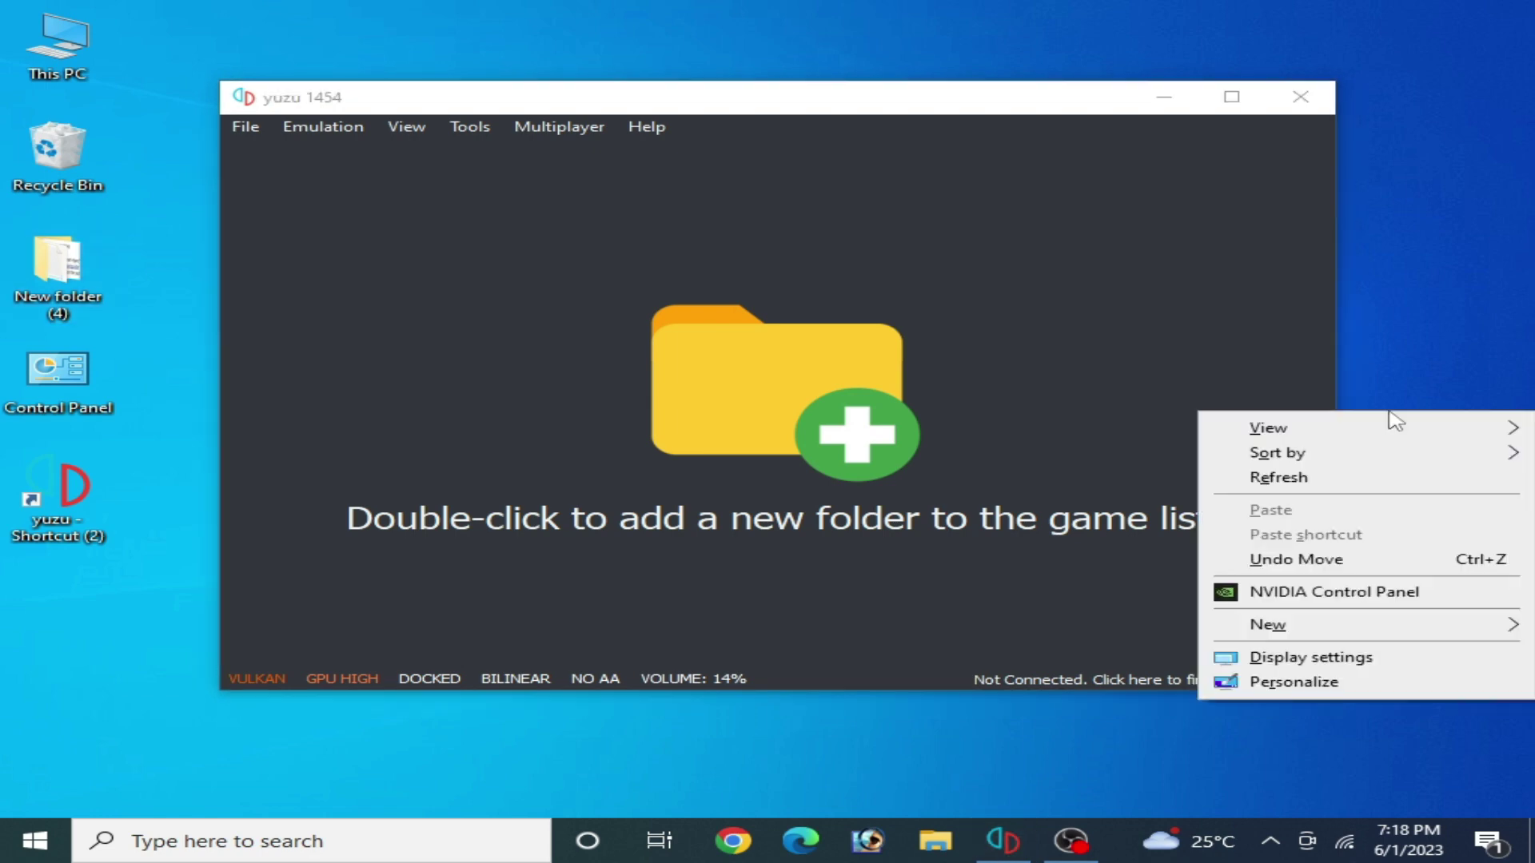
click(1342, 595)
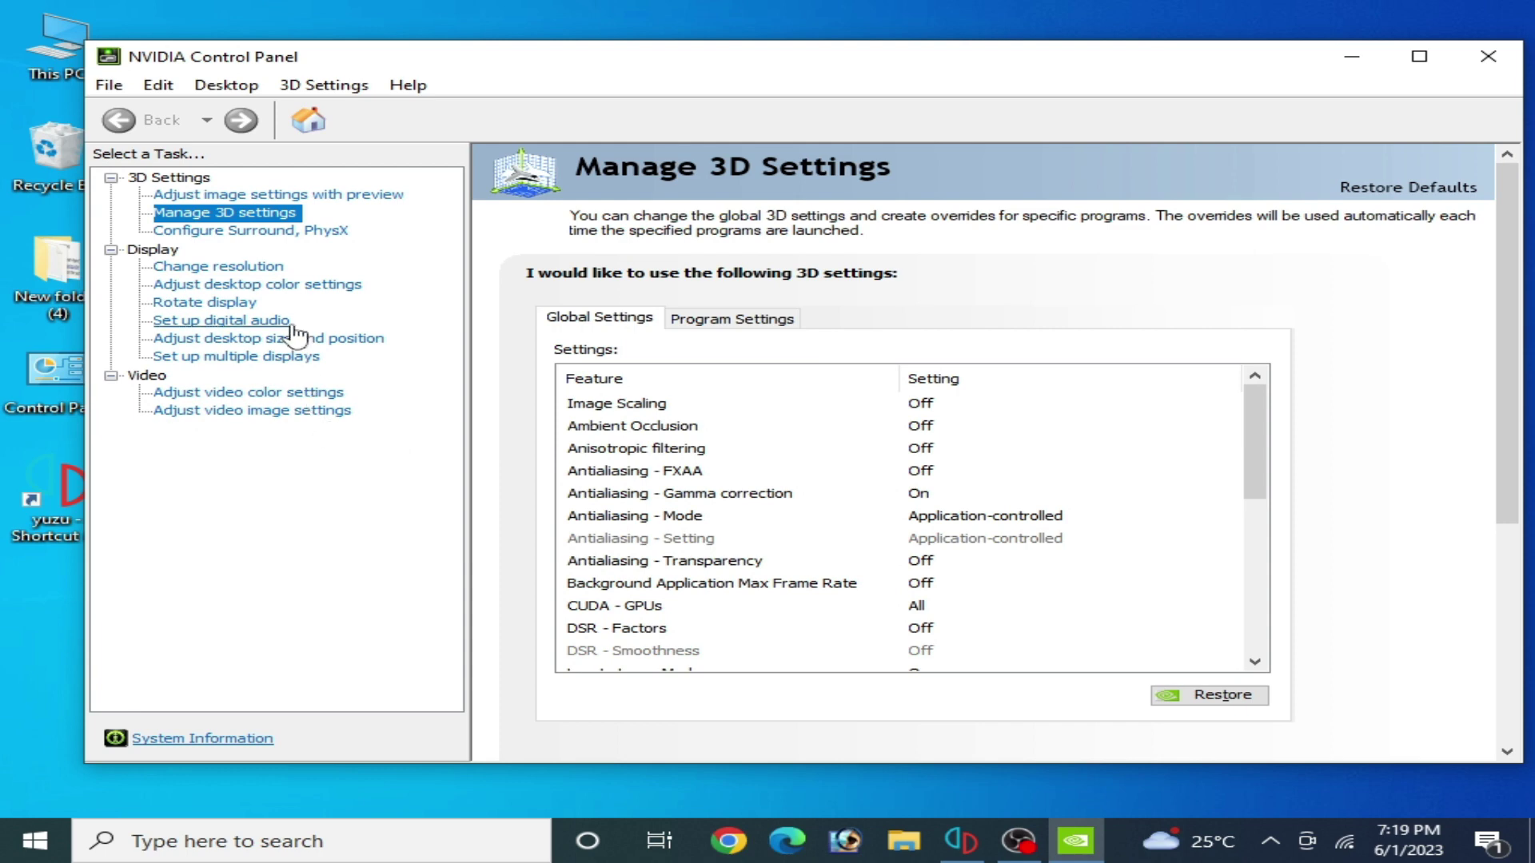
click(228, 193)
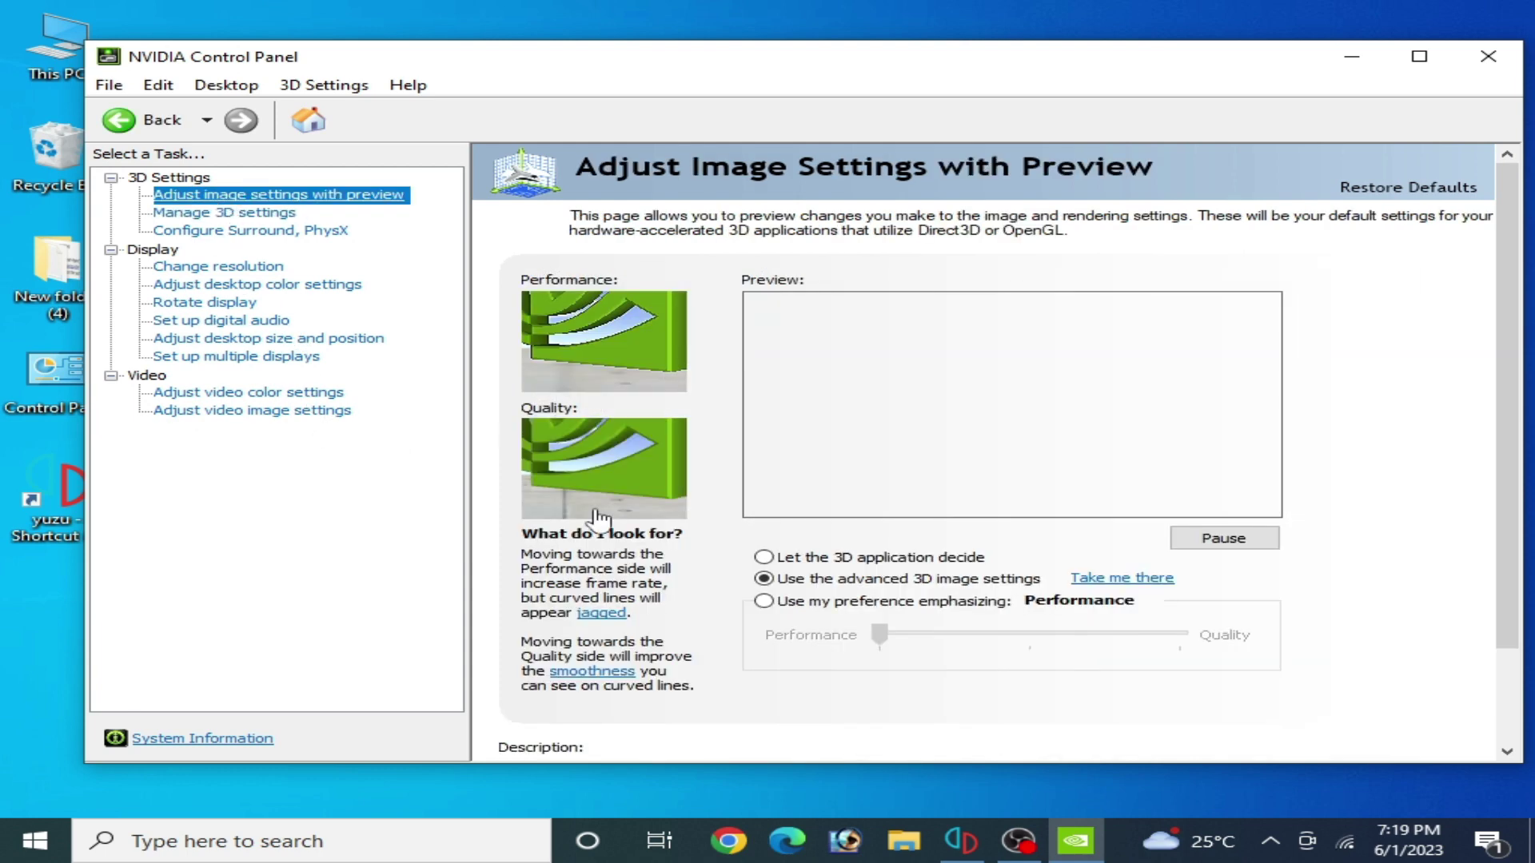
Apply the Performance image preference, then switch to Use the advanced 3D image settings
click(763, 601)
click(974, 635)
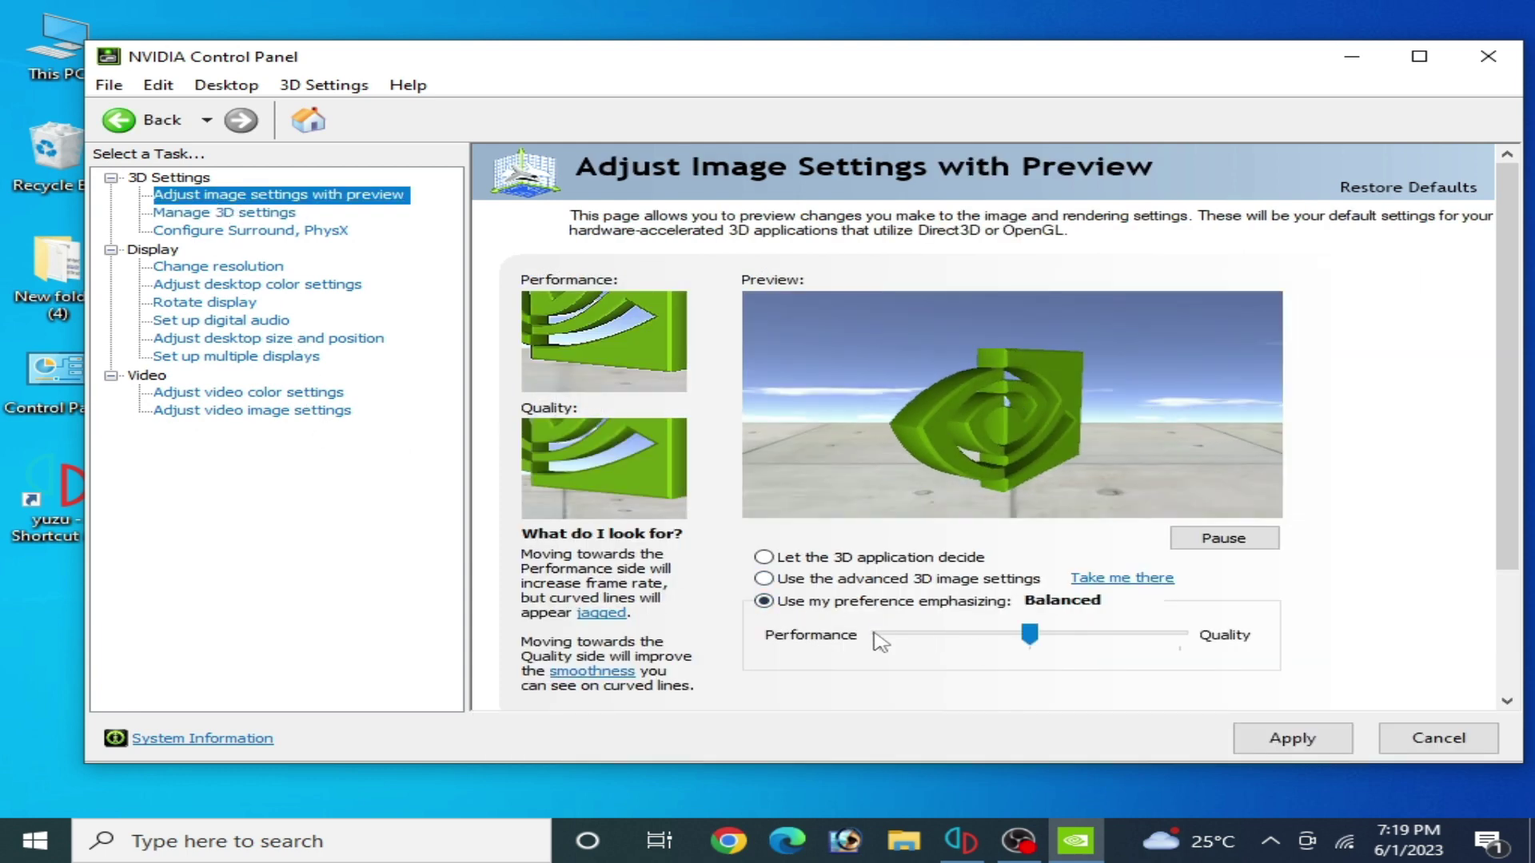
click(880, 635)
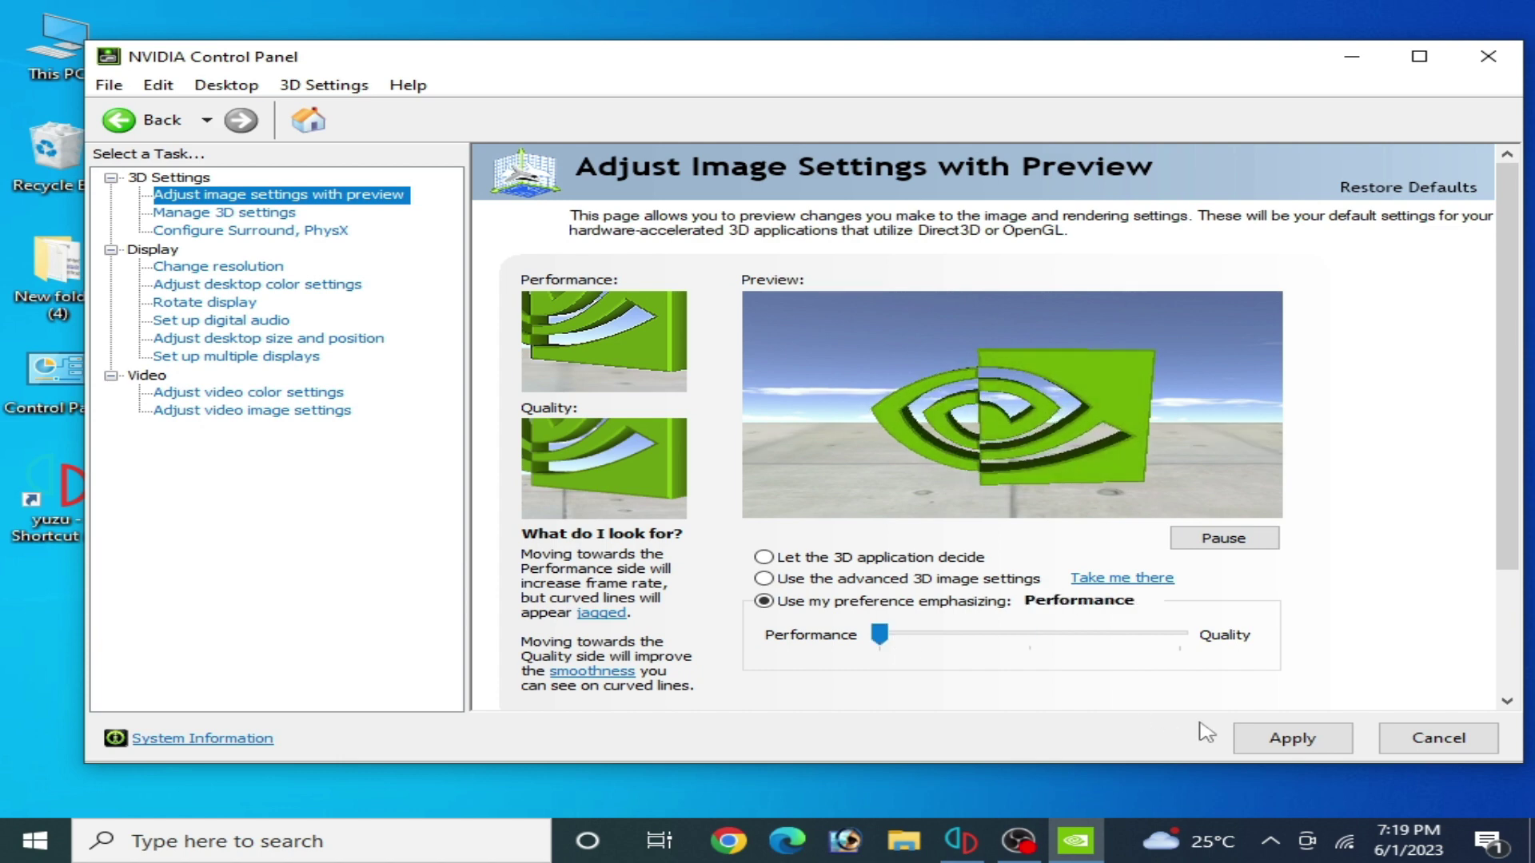
click(1286, 739)
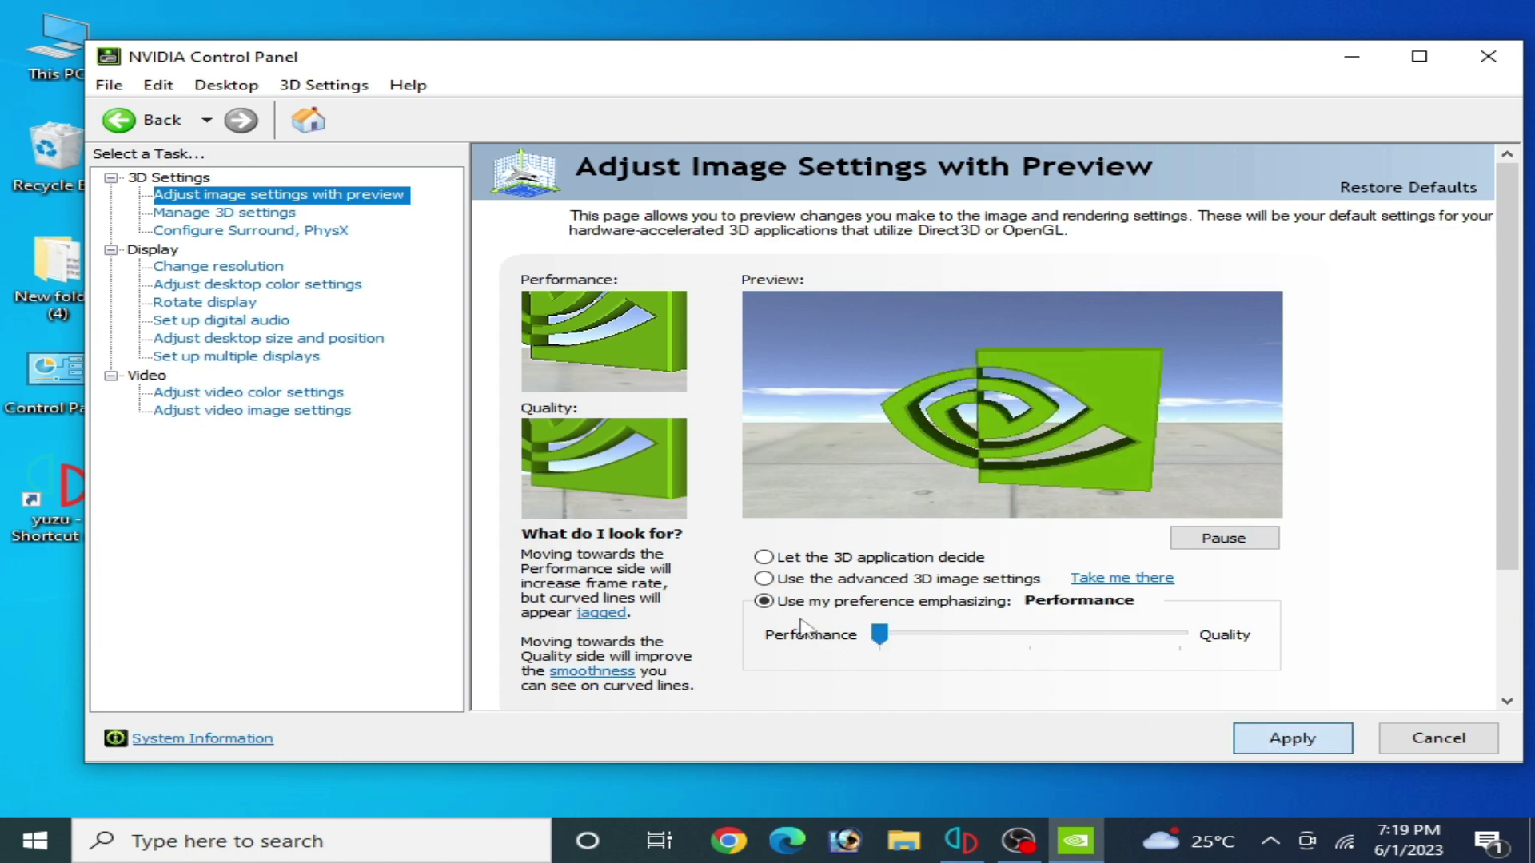
click(763, 579)
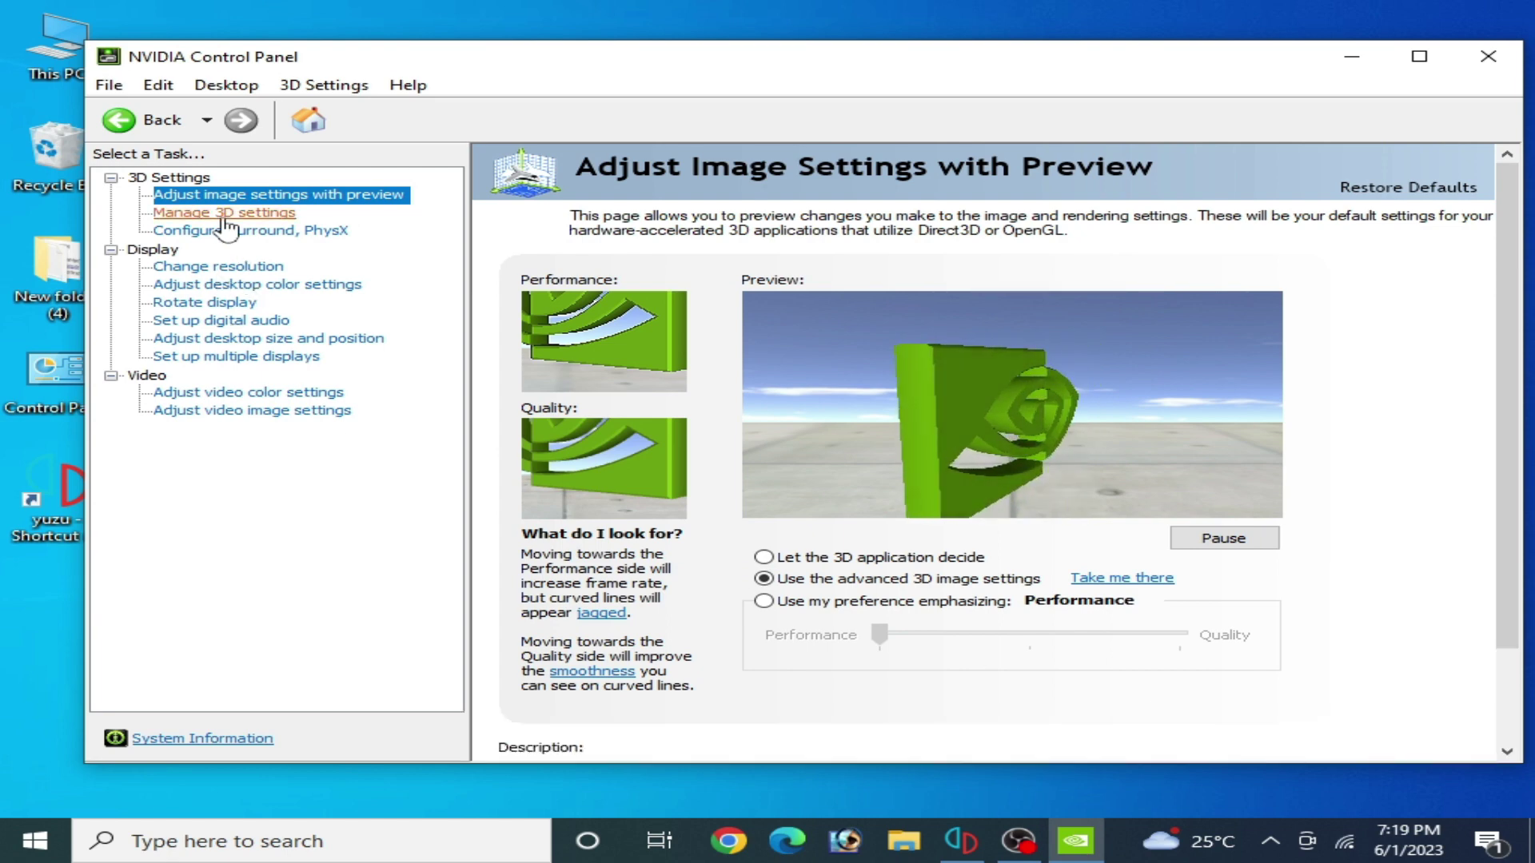
Set Power management mode to Prefer maximum performance in Manage 3D settings
click(228, 213)
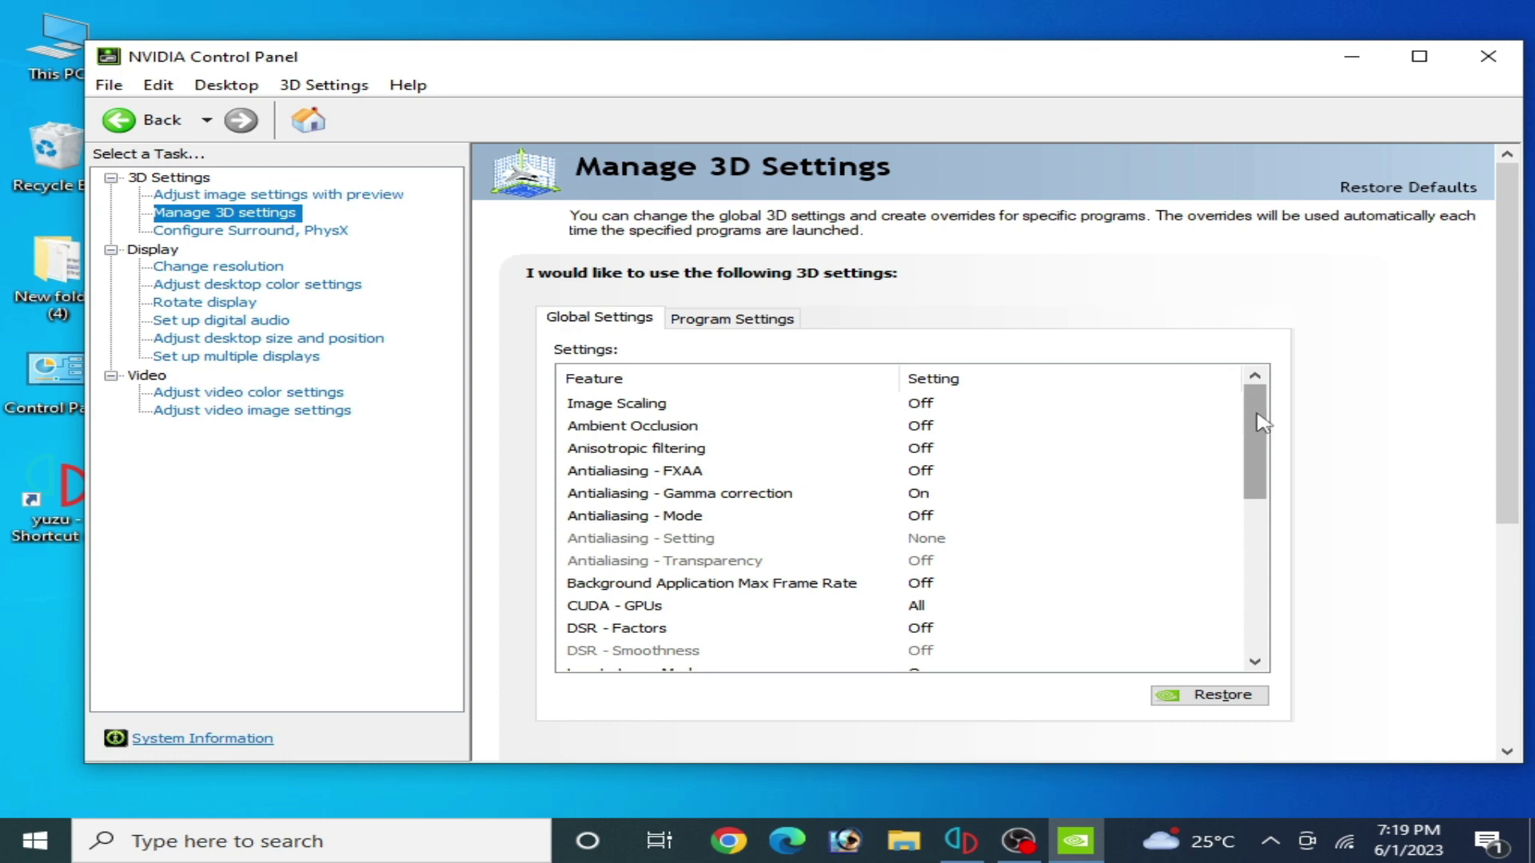
drag(1262, 424, 1265, 539)
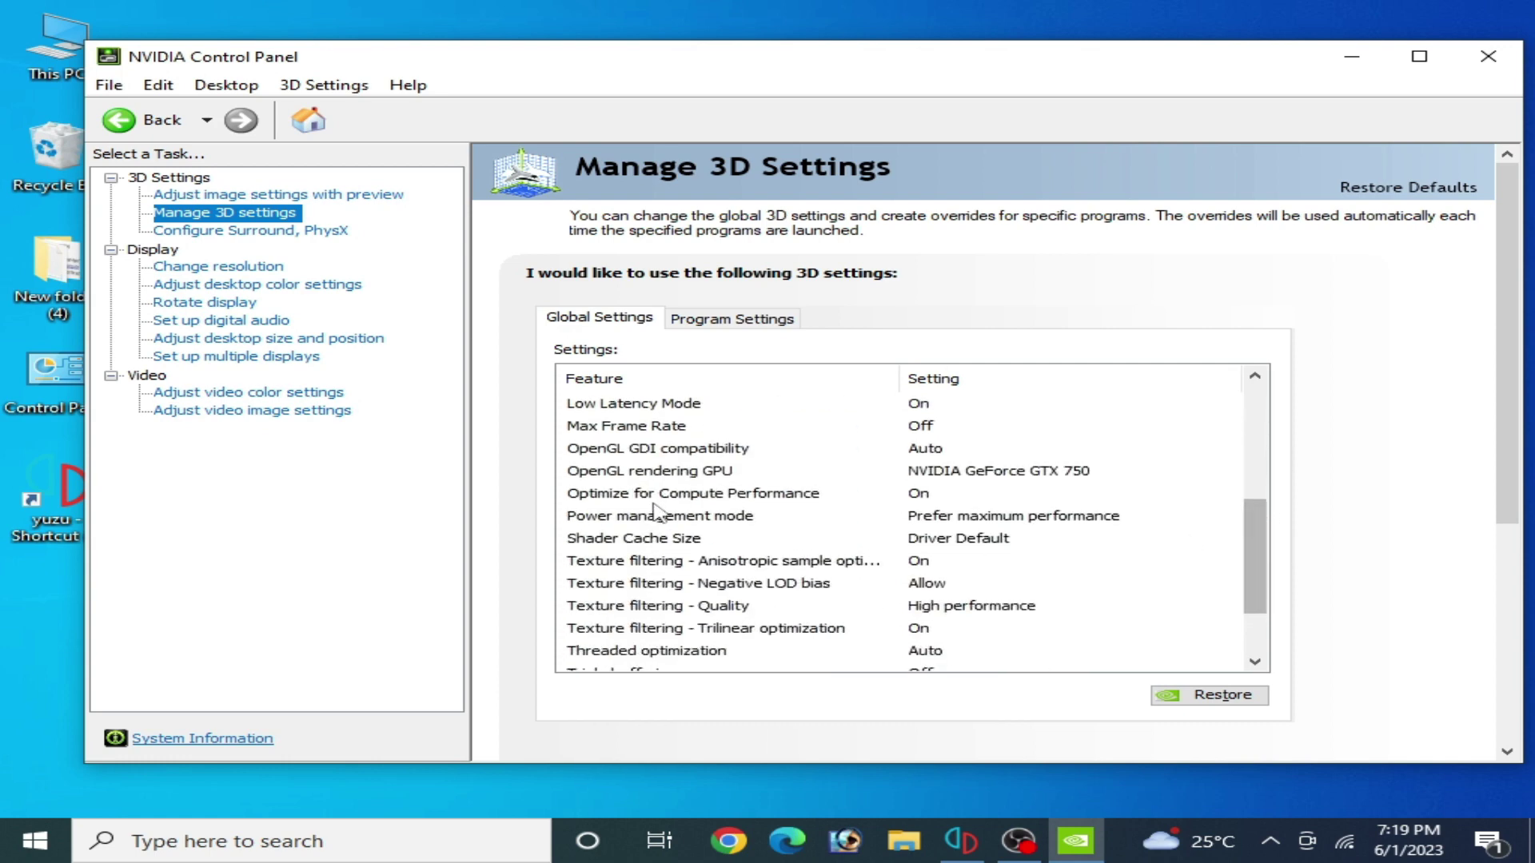
click(999, 519)
click(999, 523)
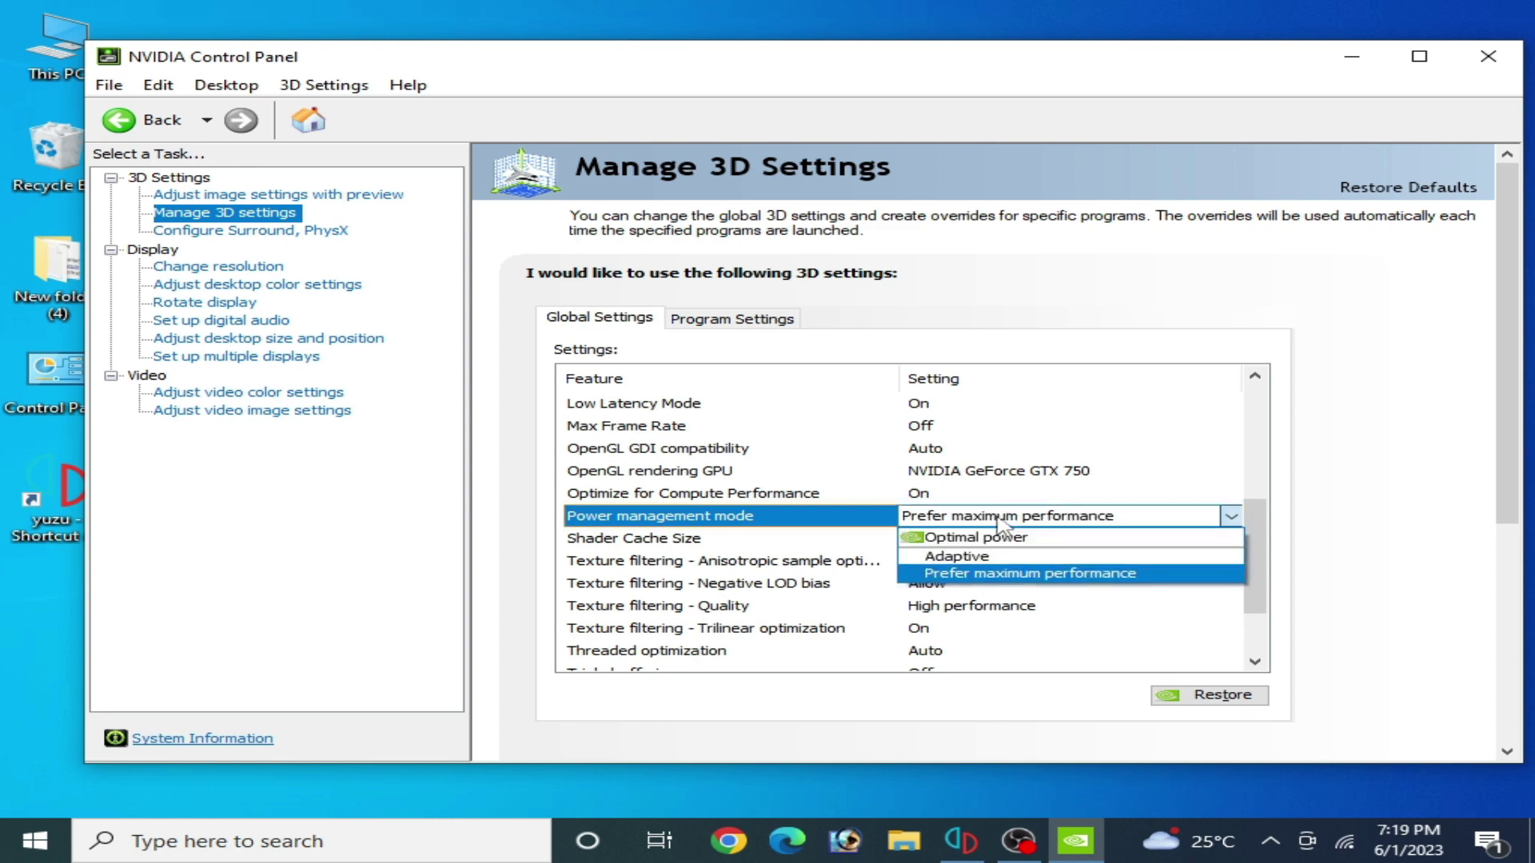
click(1003, 577)
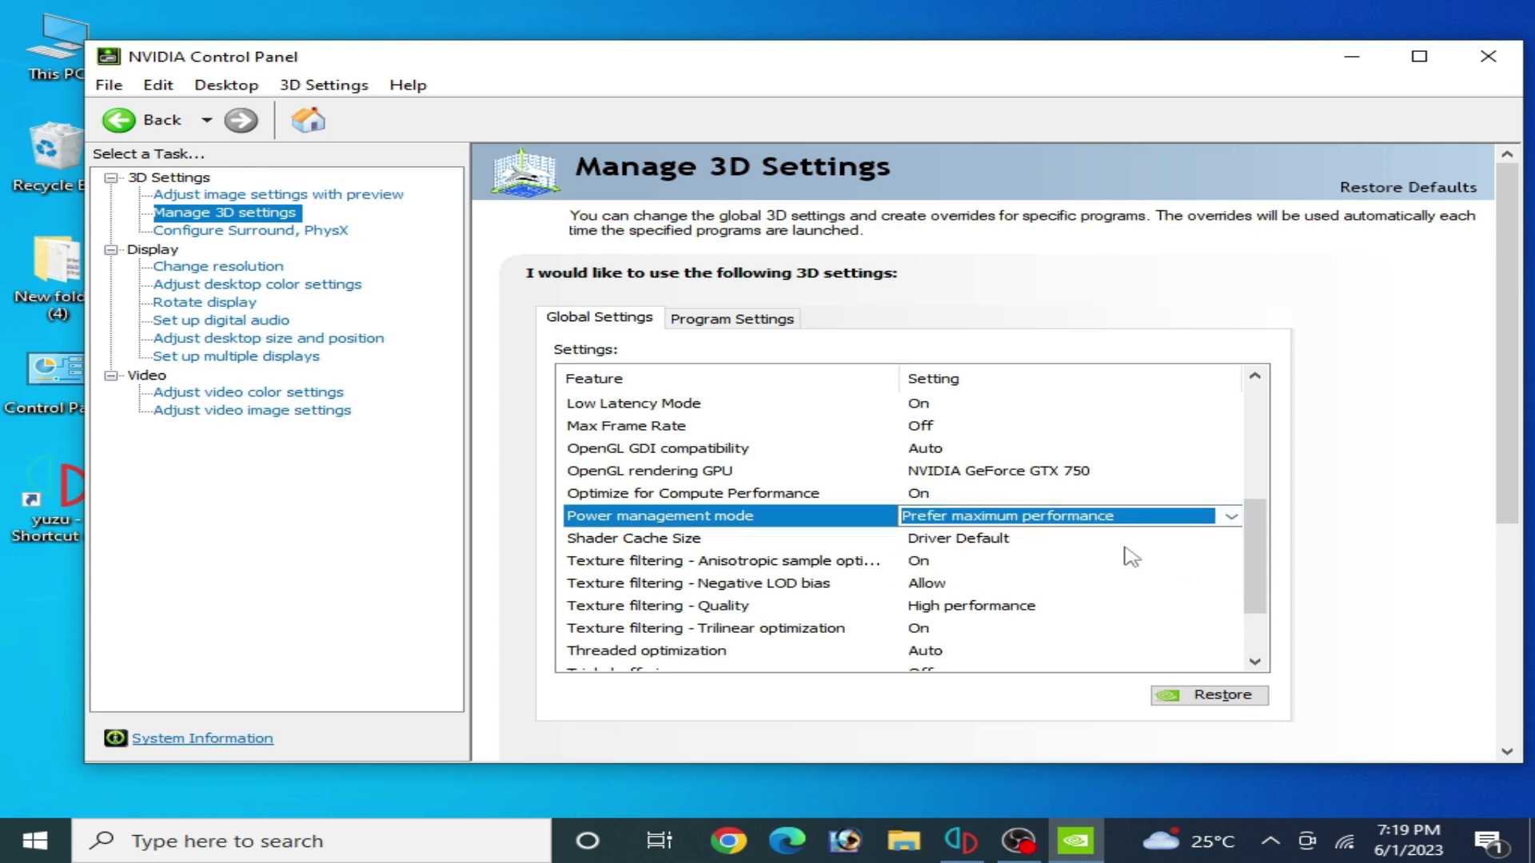
click(999, 492)
Set Texture filtering - Quality to High performance and apply the global 3D settings
scroll(879, 552, down, 2)
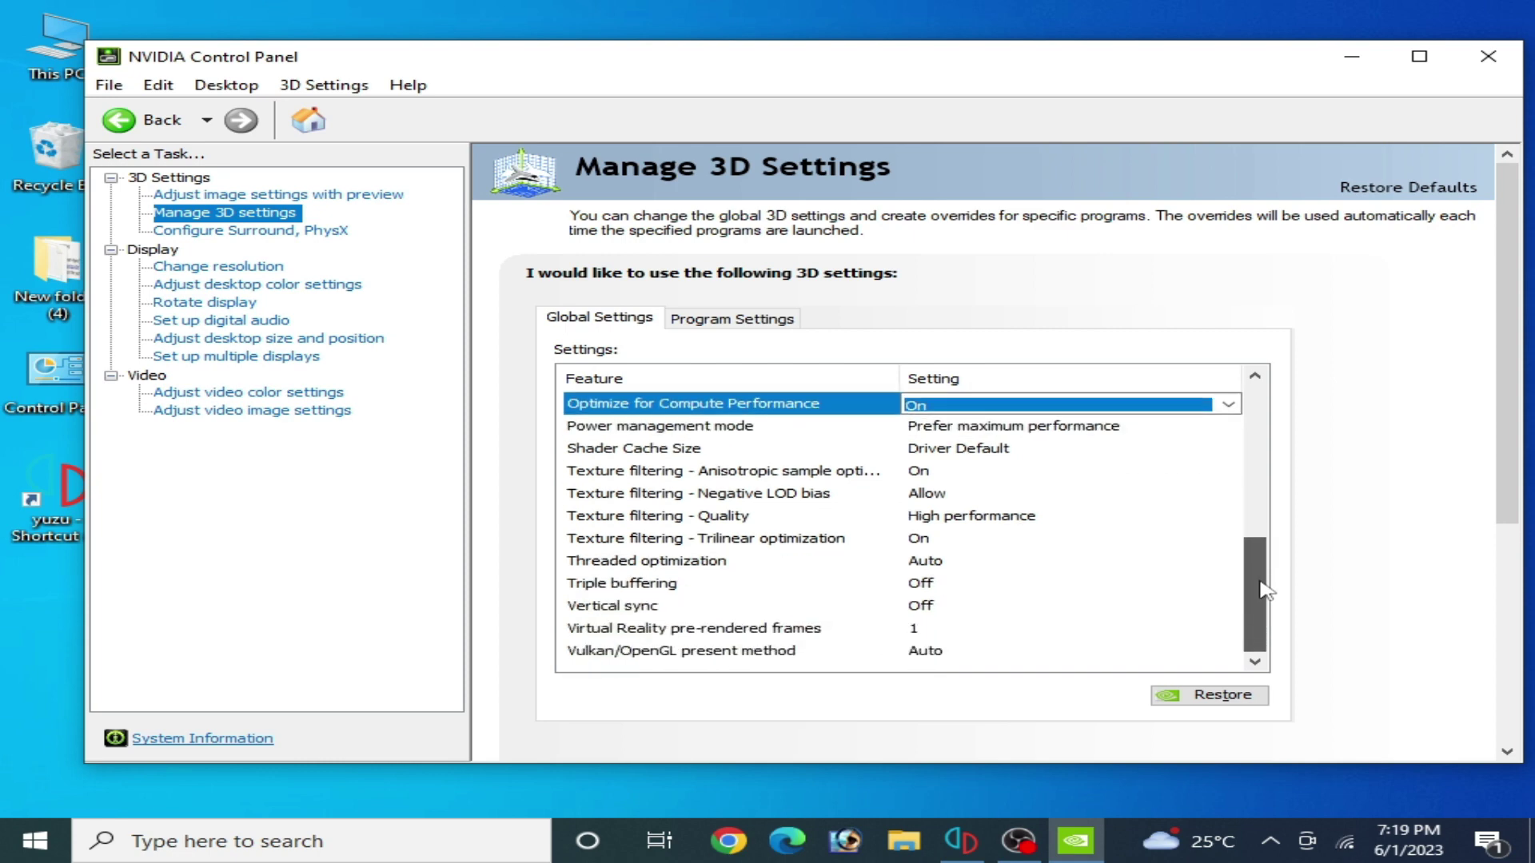
click(965, 519)
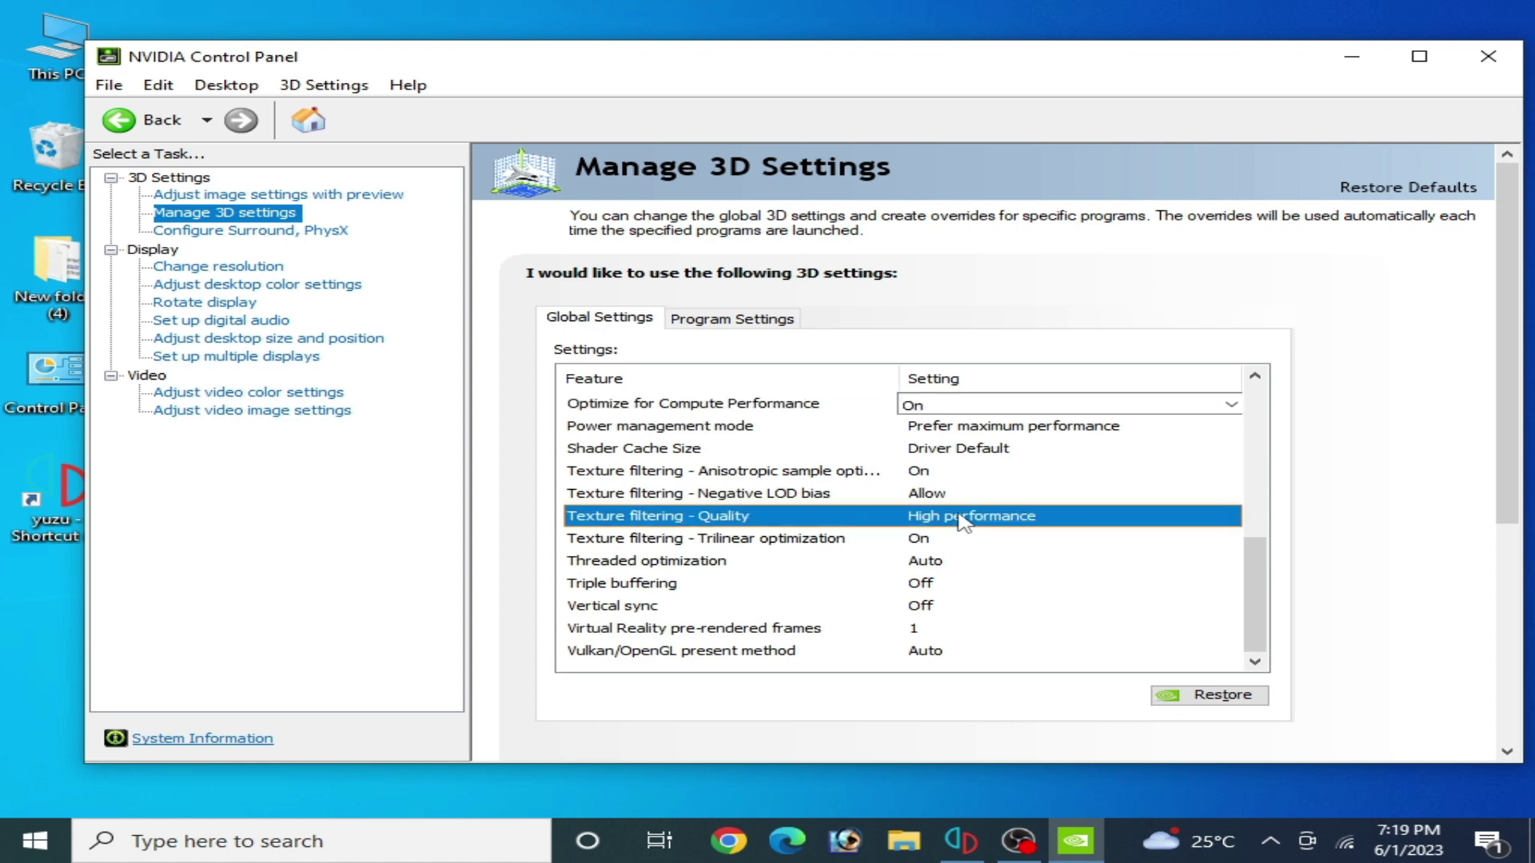
click(965, 518)
click(970, 591)
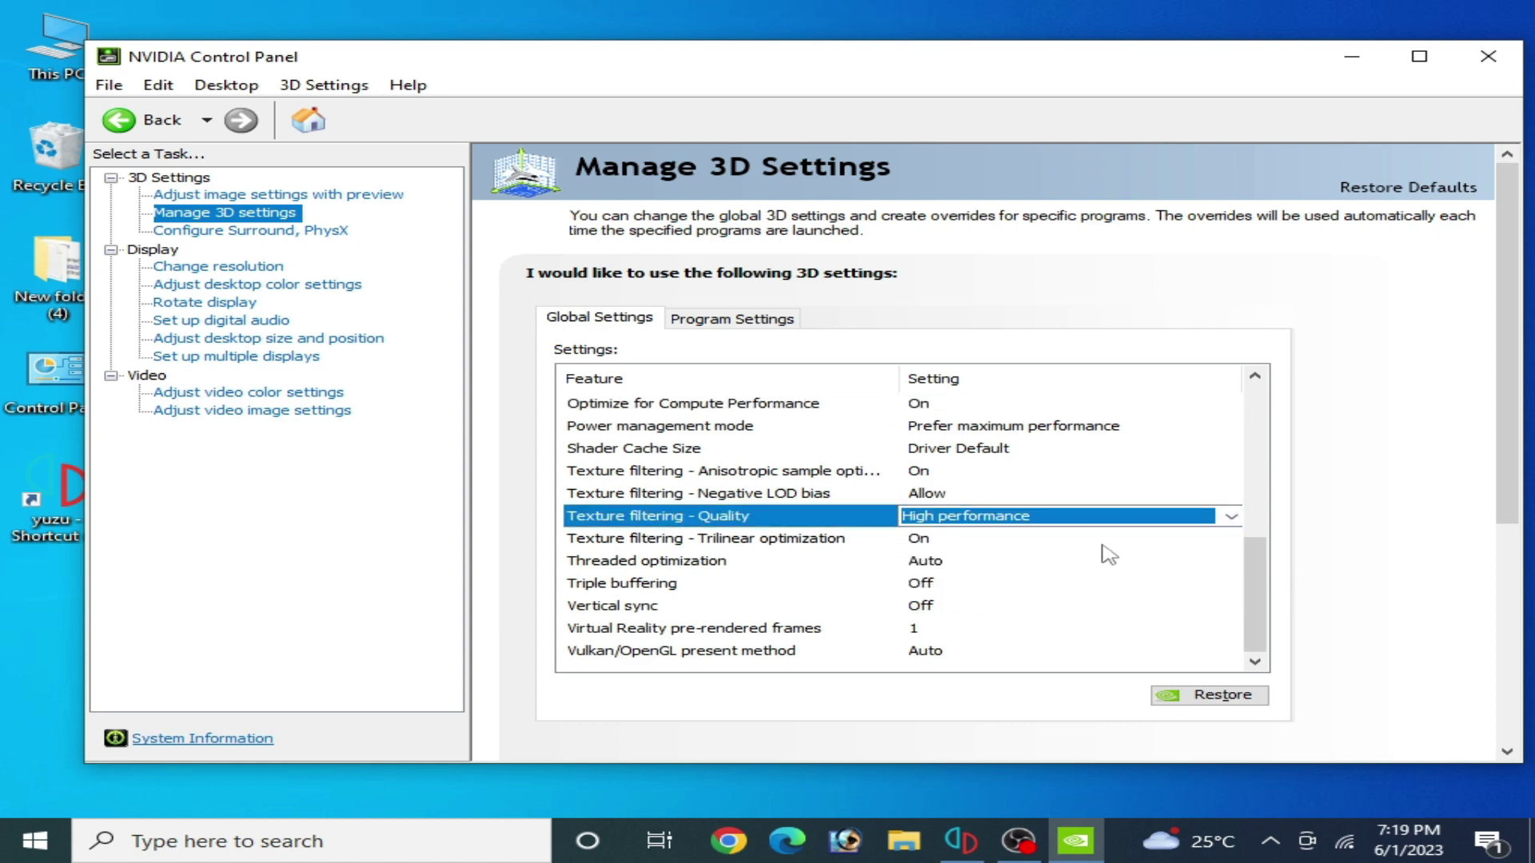
click(1043, 518)
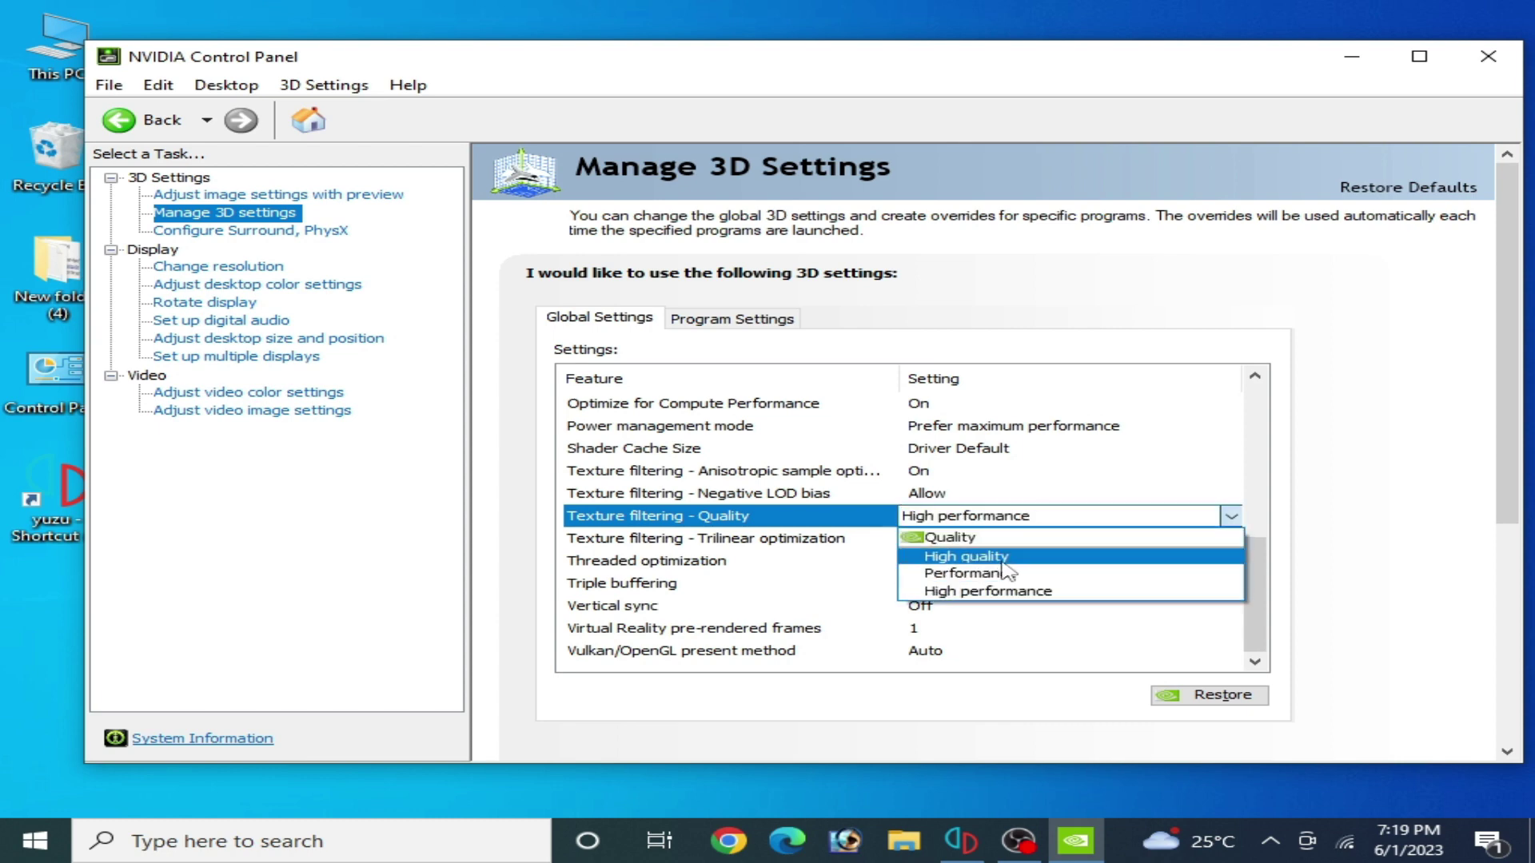
click(1004, 560)
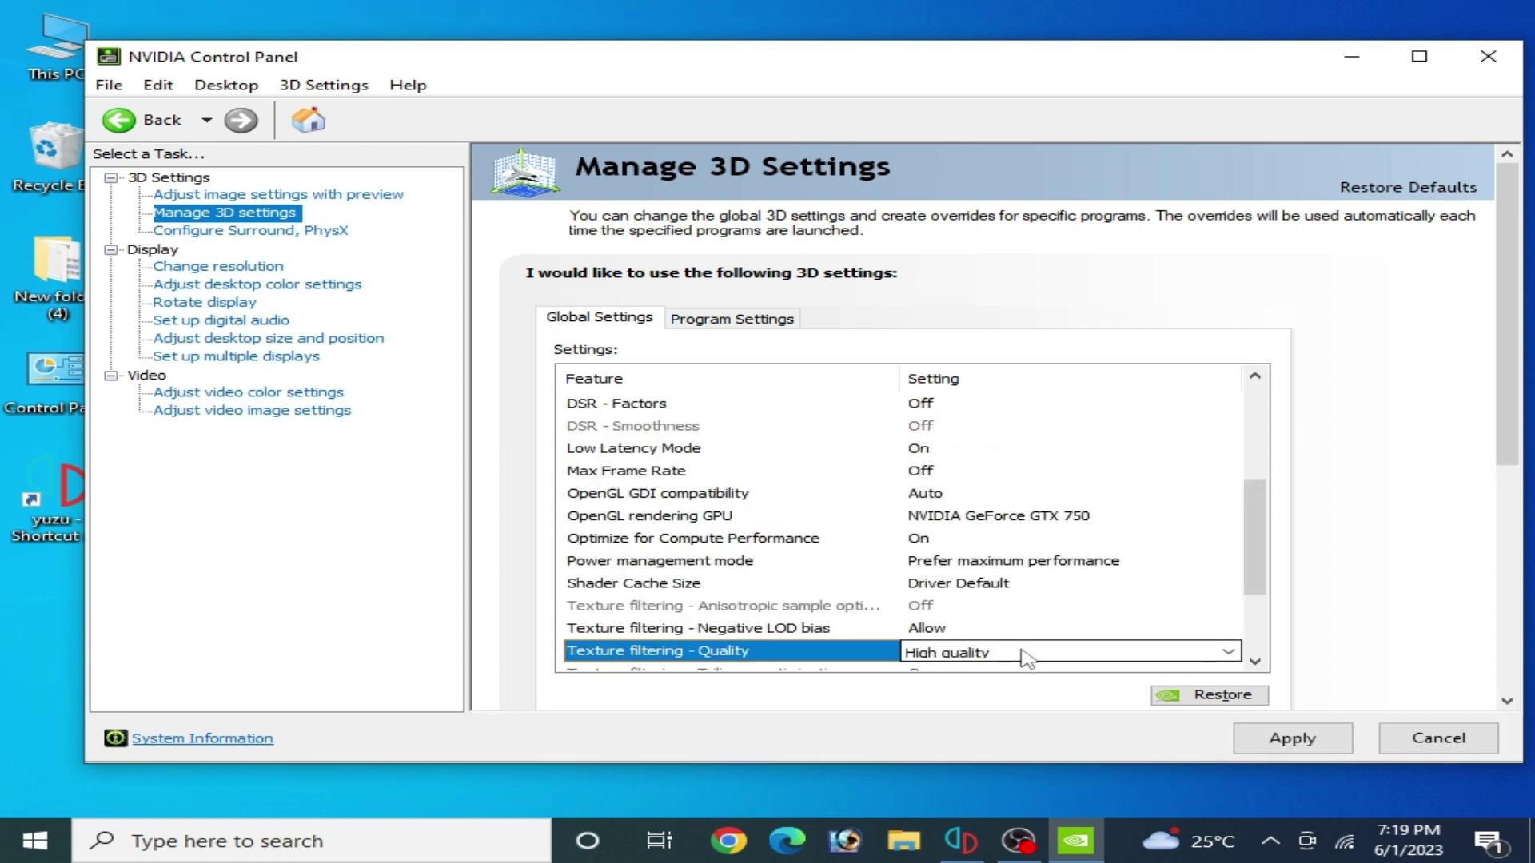
click(1027, 652)
click(999, 728)
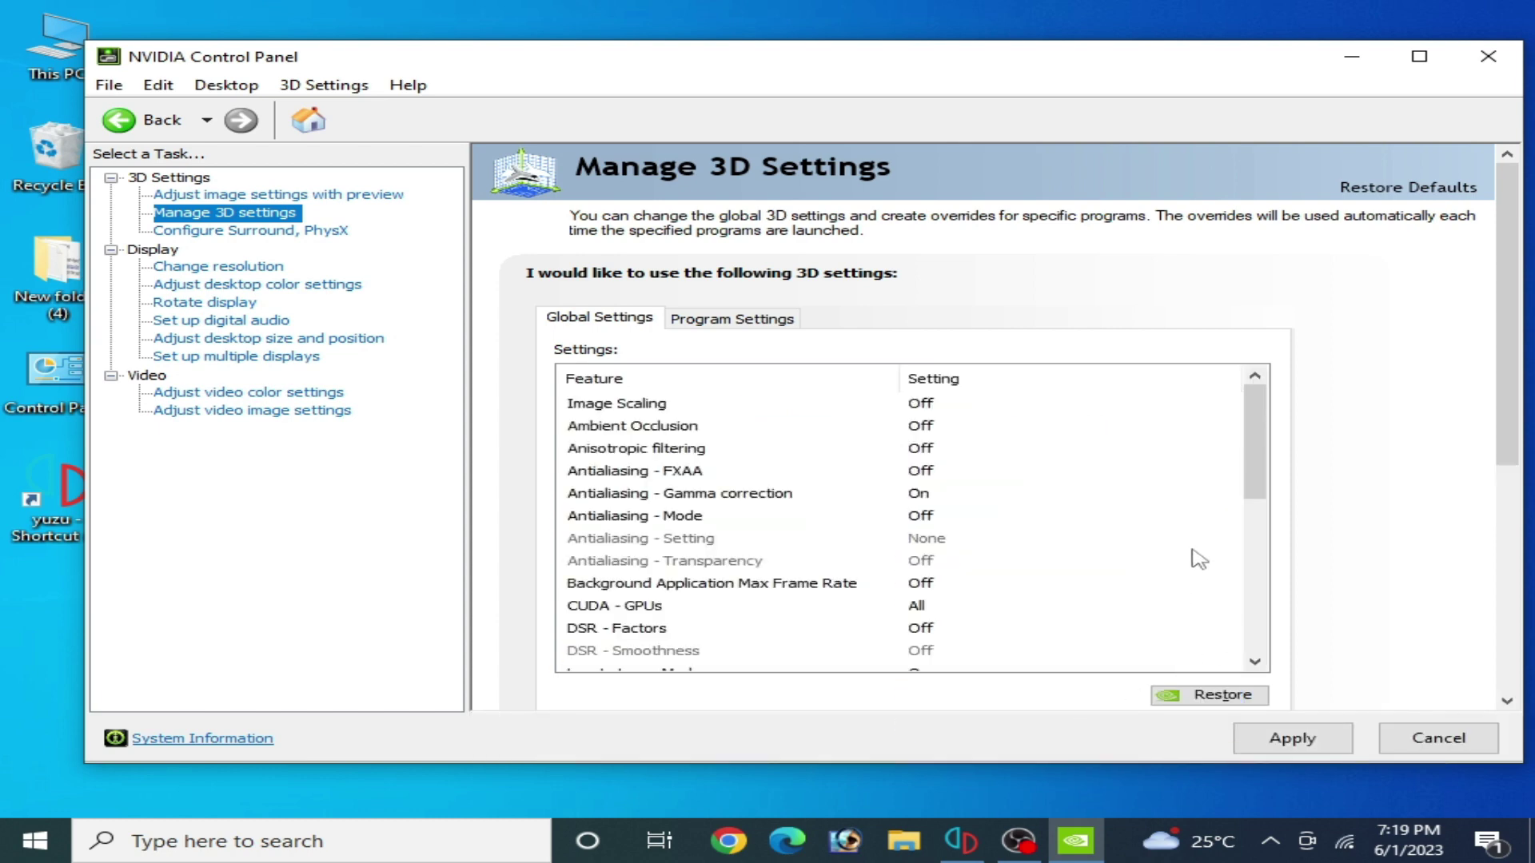
scroll(1175, 584, down, 2)
click(1306, 740)
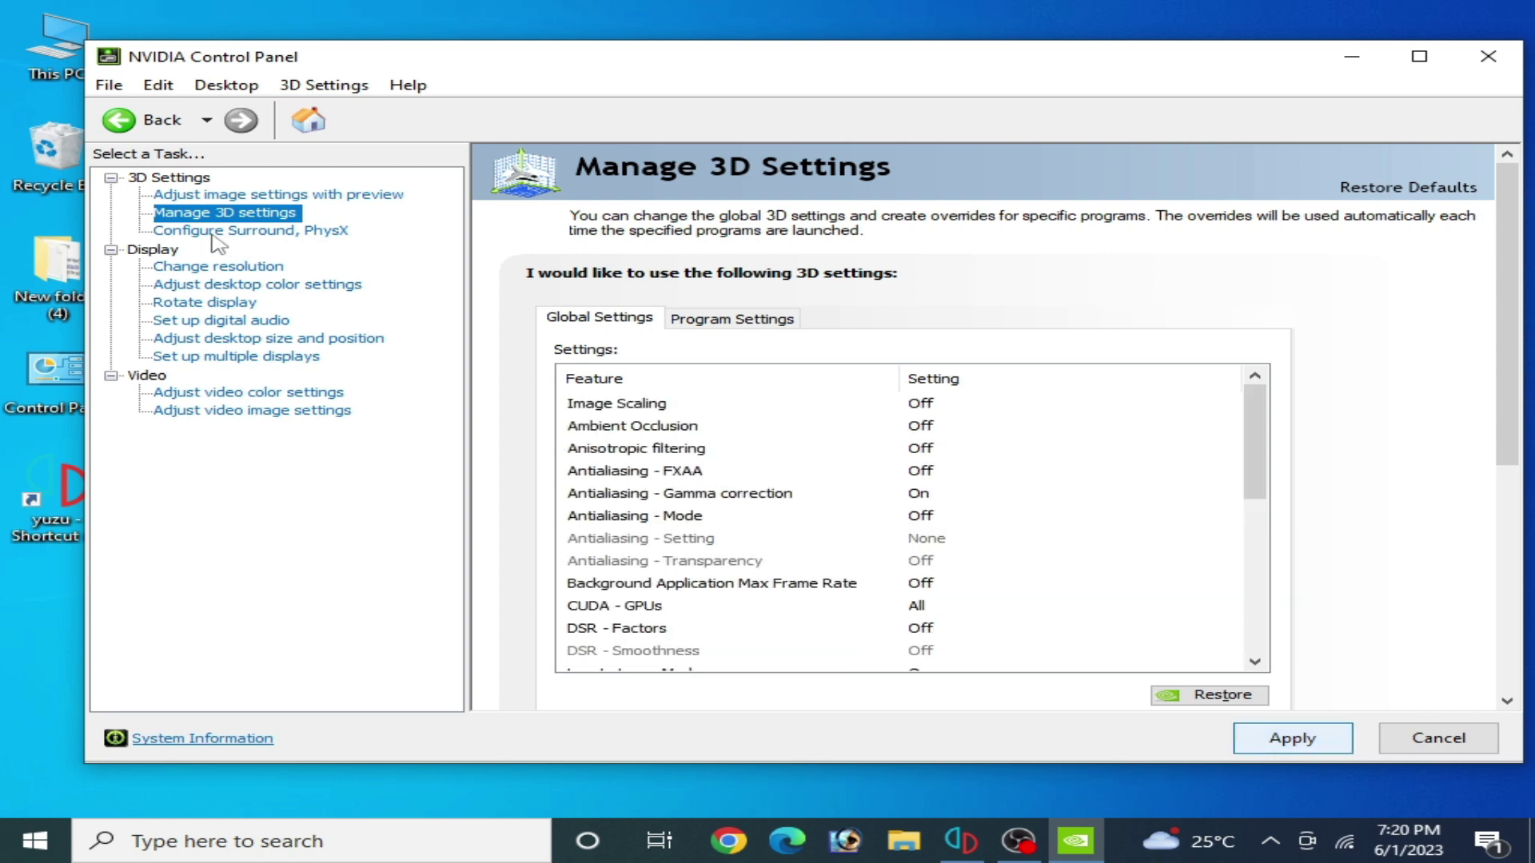
click(218, 233)
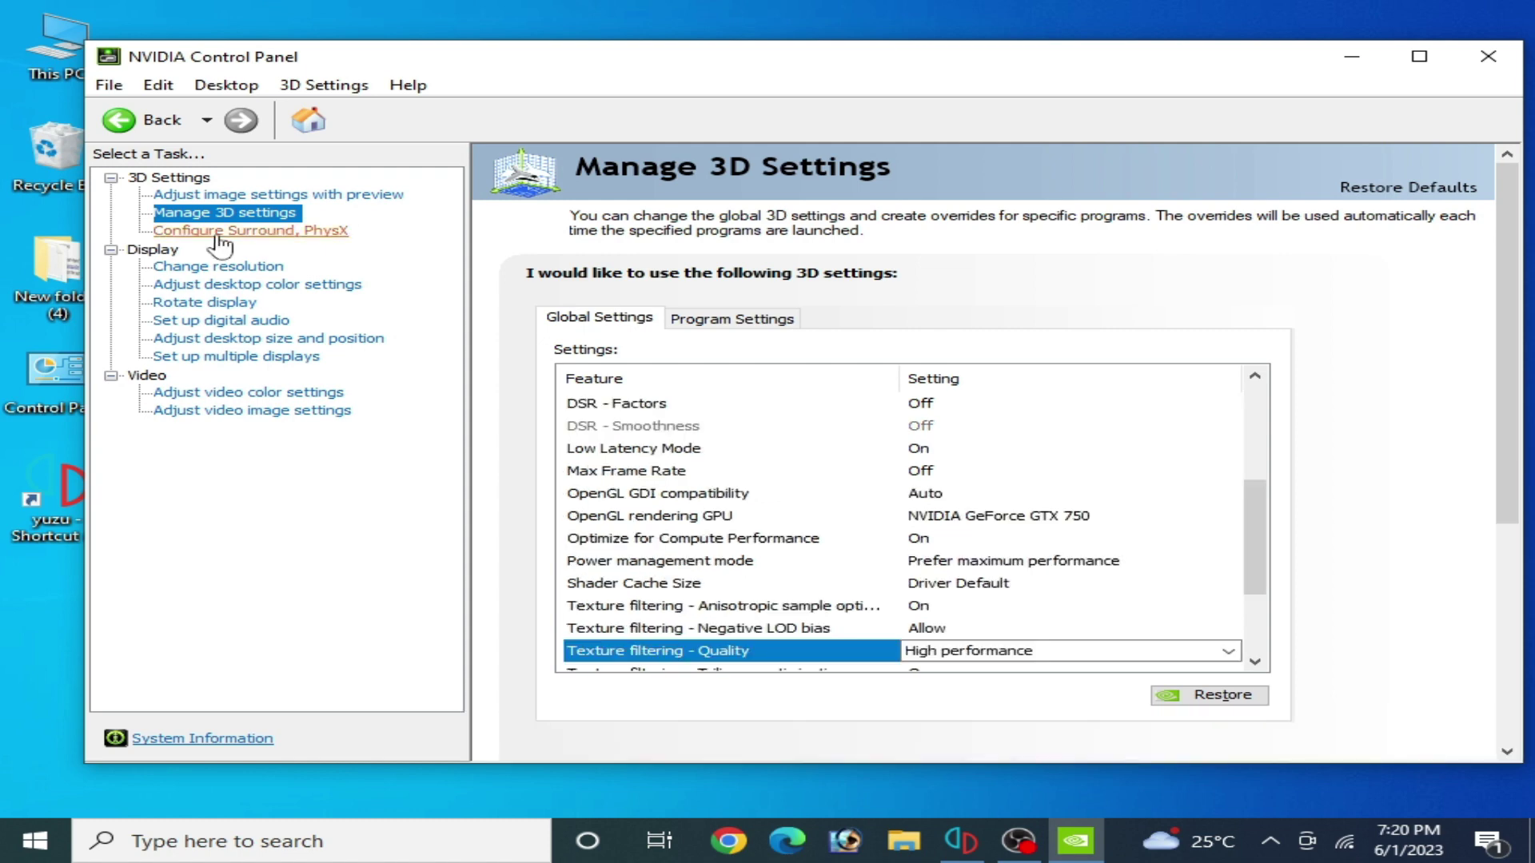
Assign PhysX to the GeForce GTX 750, apply, and return to Manage 3D settings
click(1180, 357)
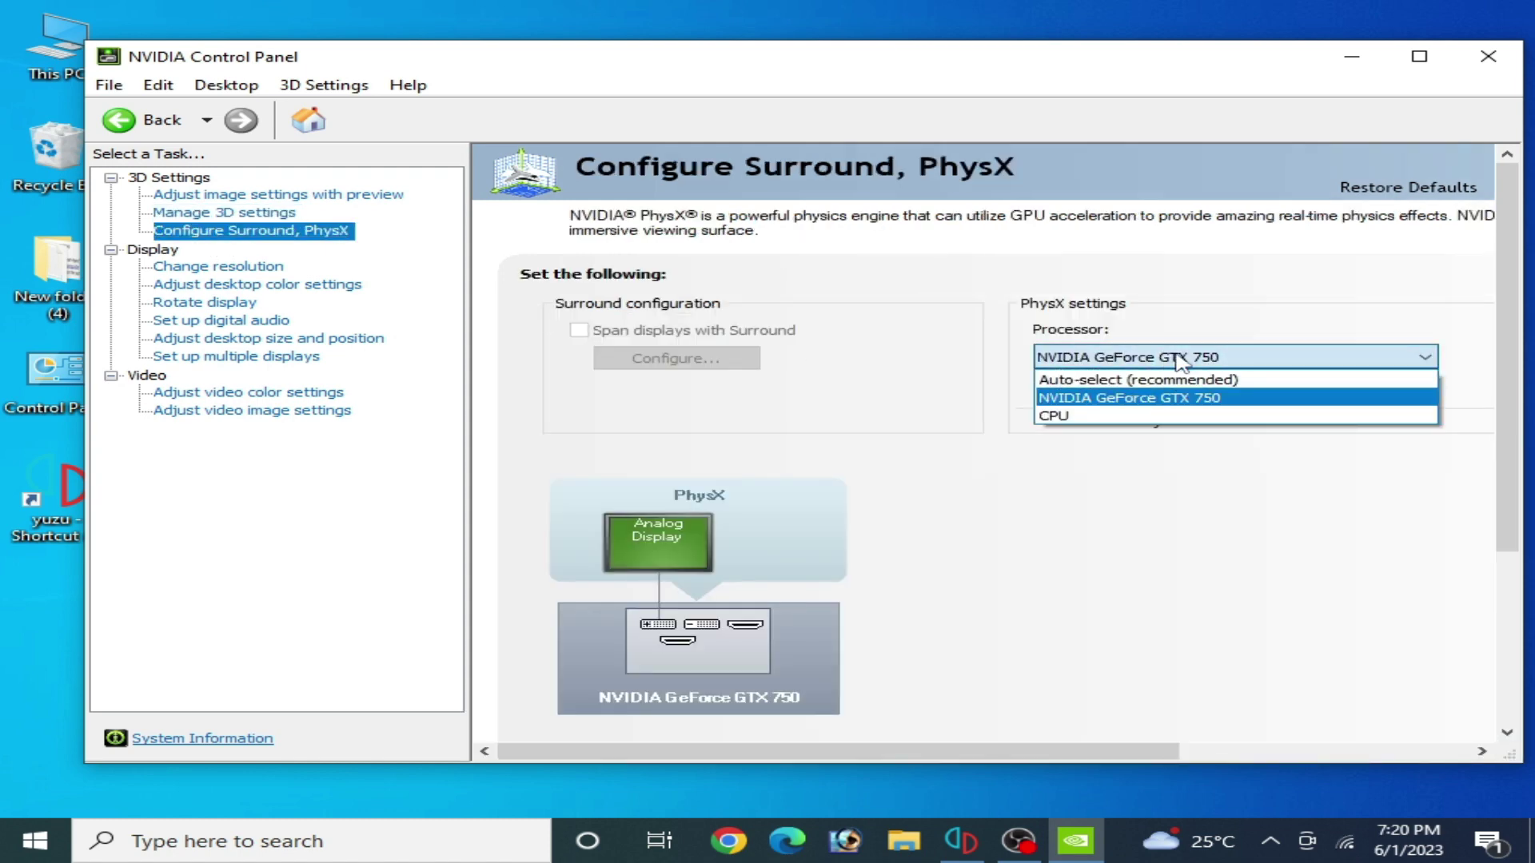
click(1130, 377)
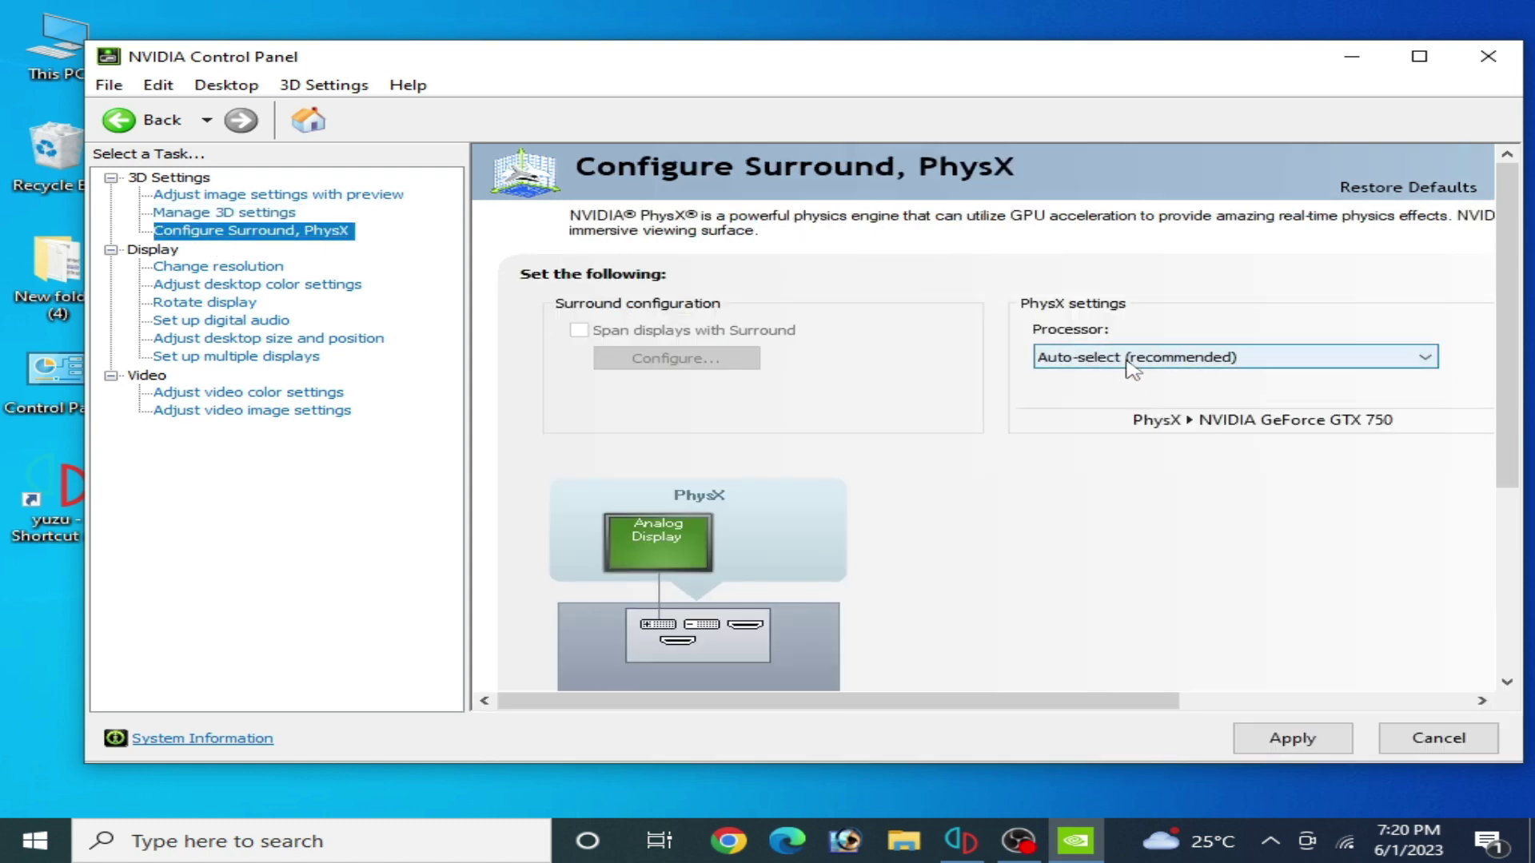
click(1127, 362)
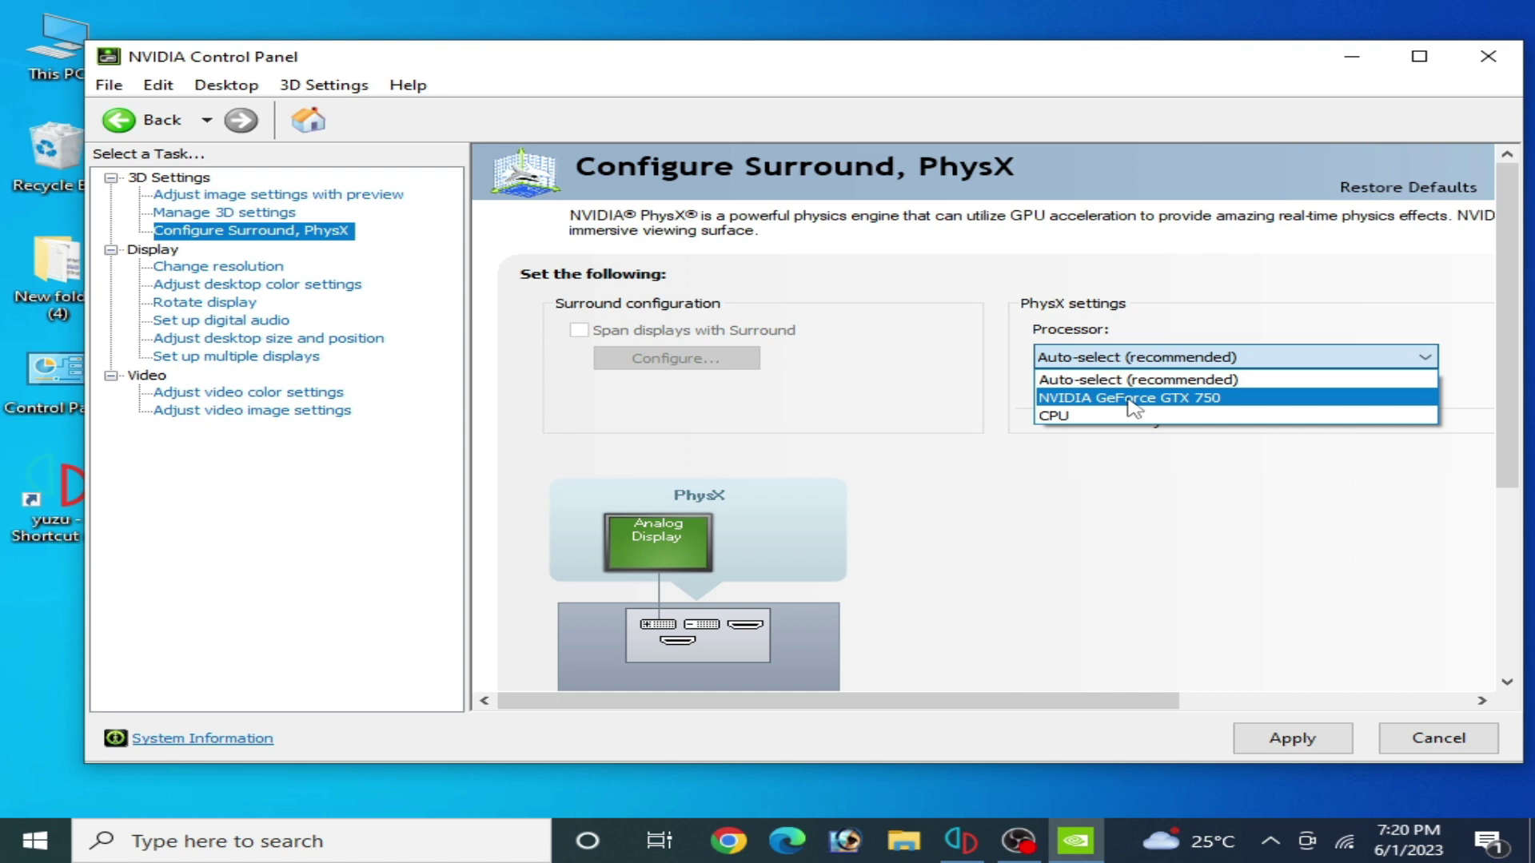
click(1133, 398)
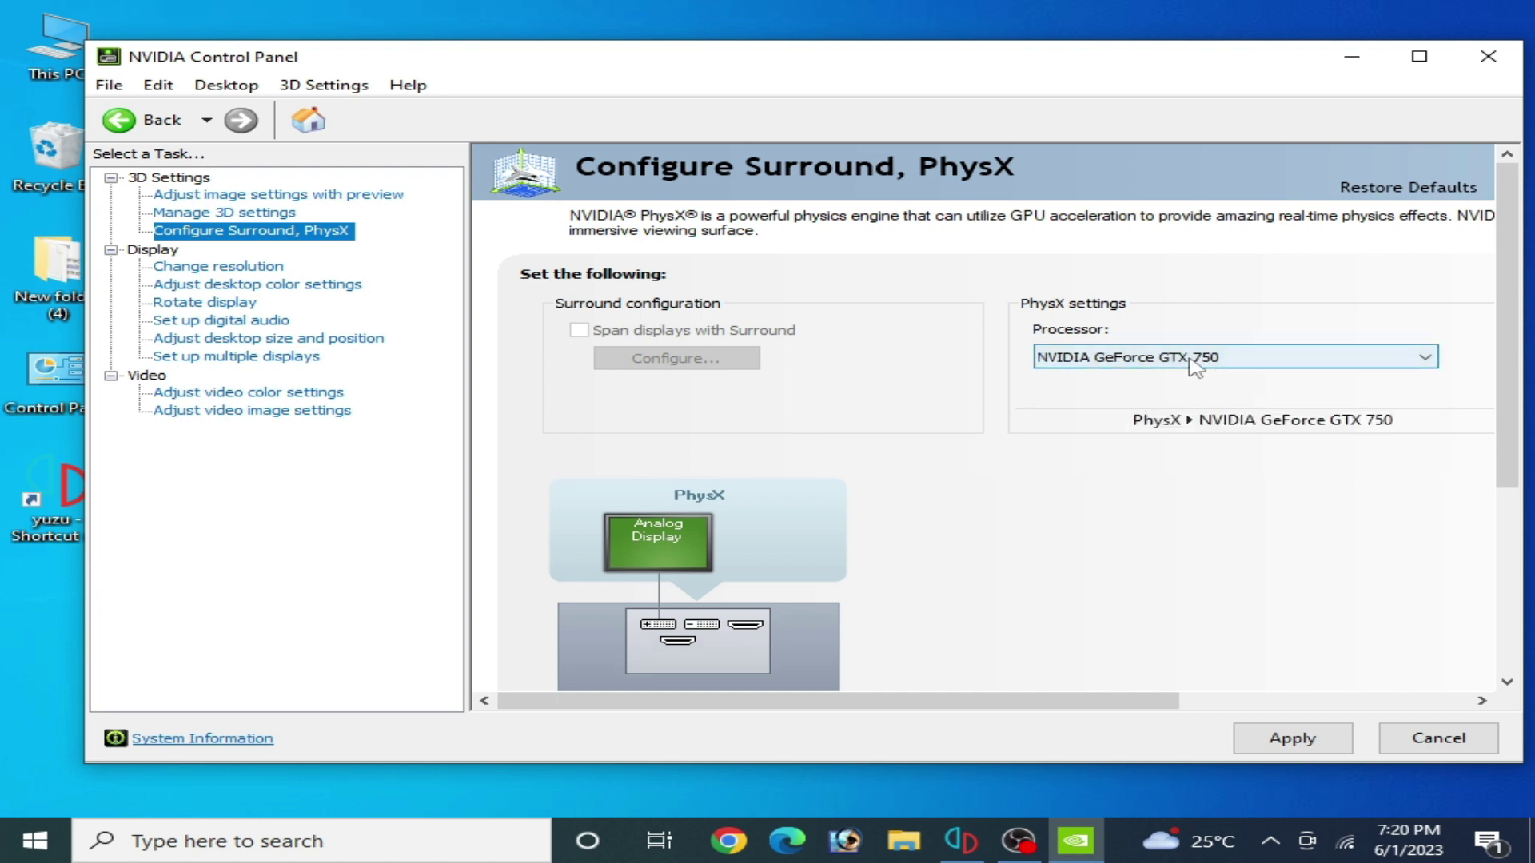
click(1286, 736)
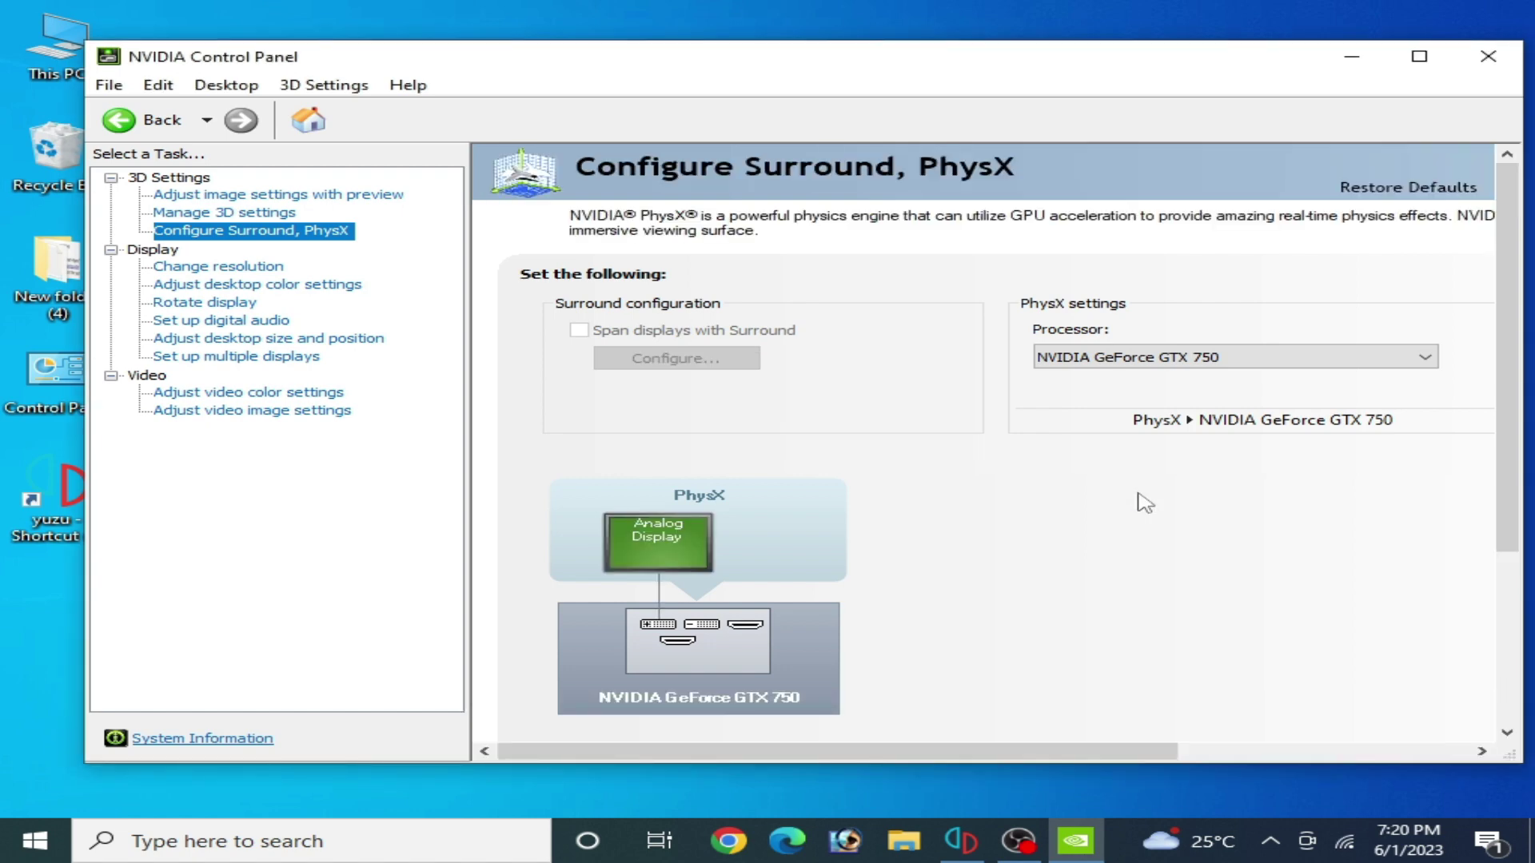
click(234, 215)
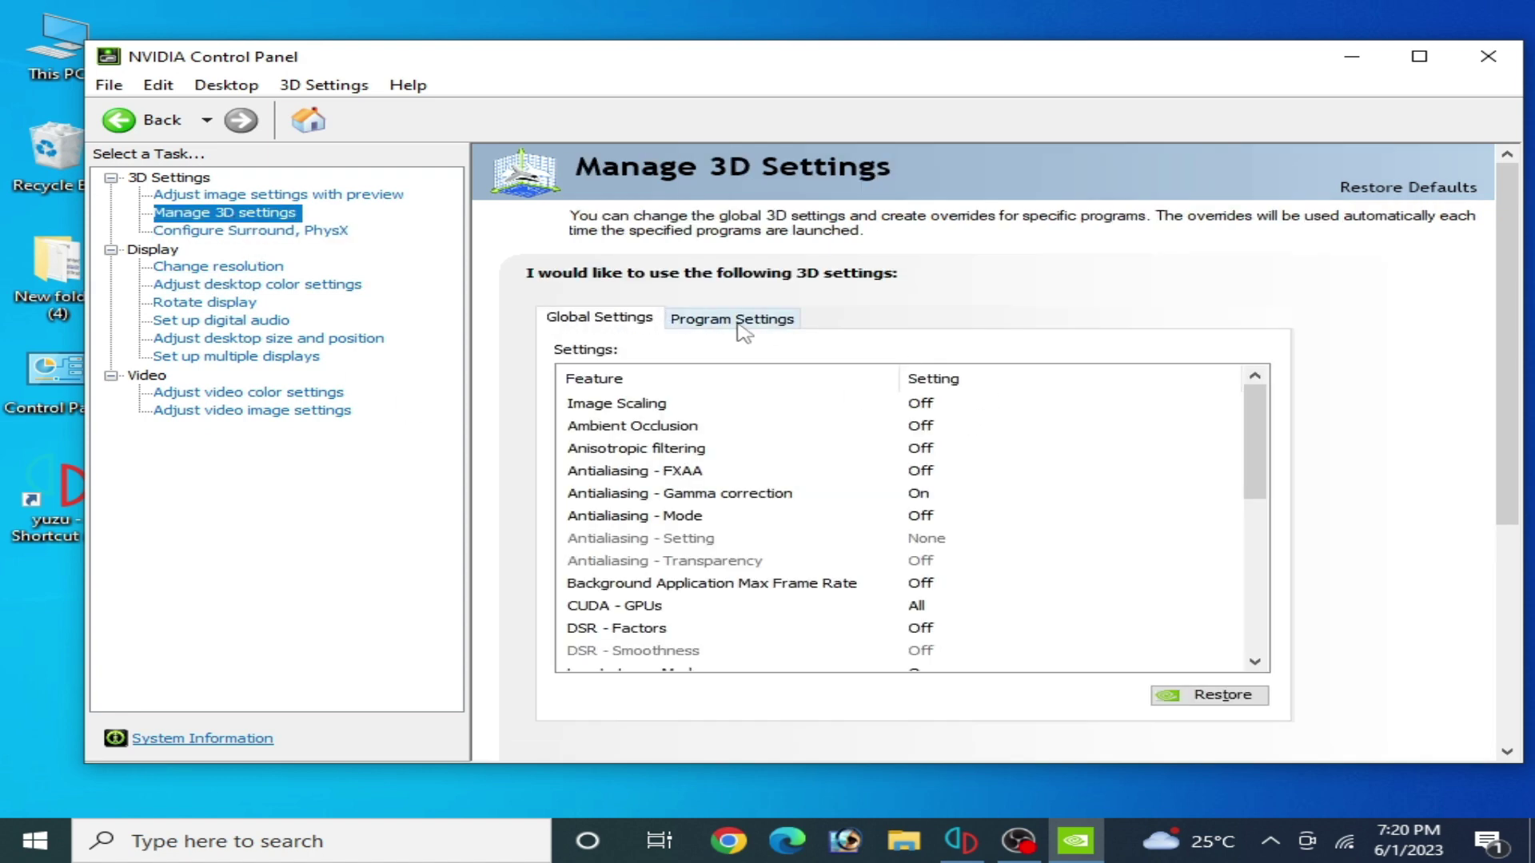
Add yuzu.exe from the yuzu build folder as a program under Program Settings
click(743, 324)
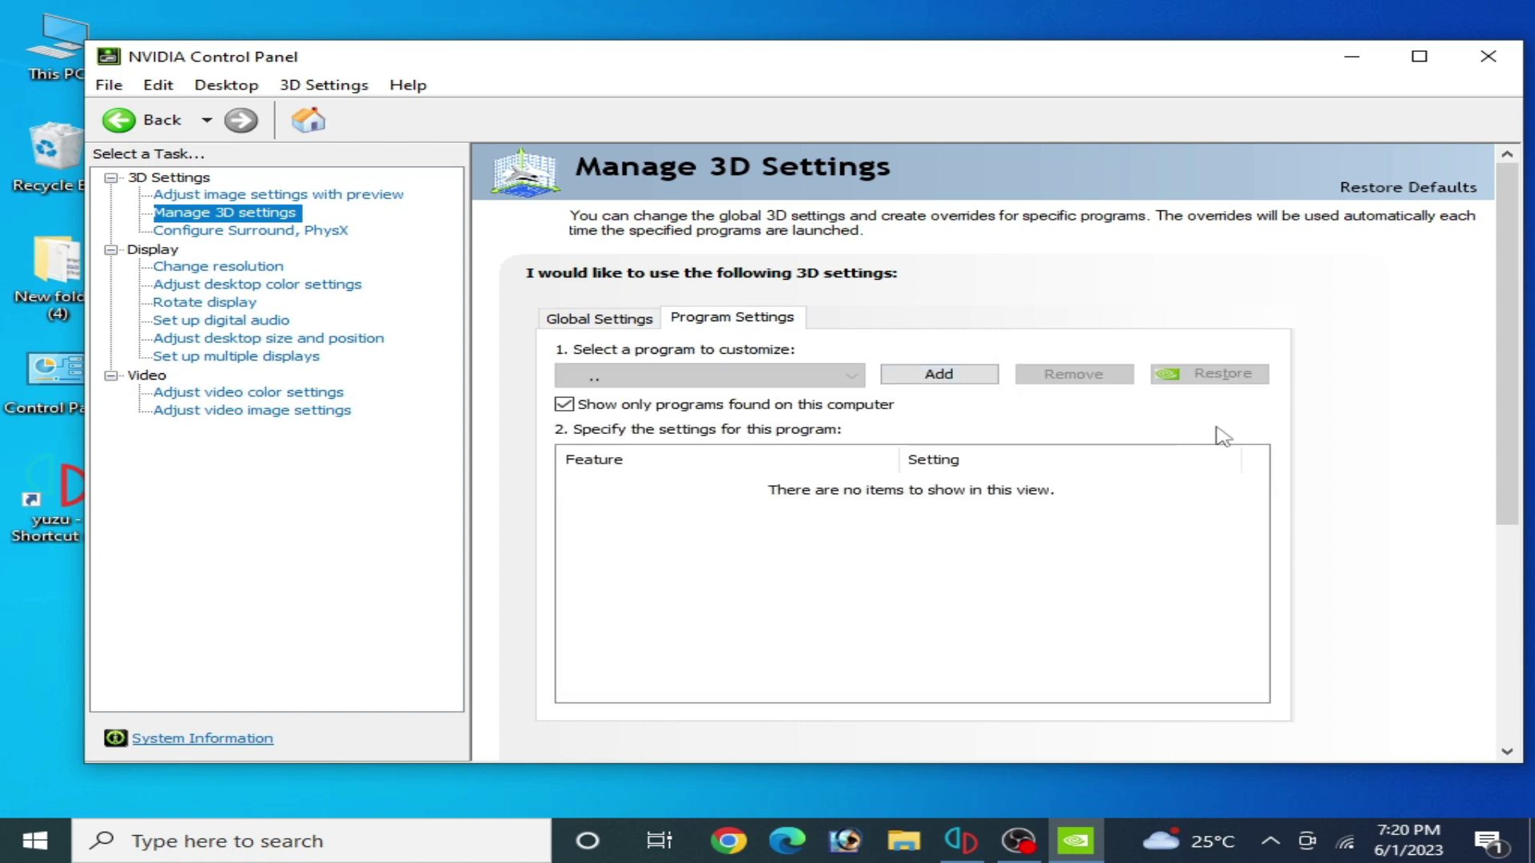
click(940, 376)
click(1120, 621)
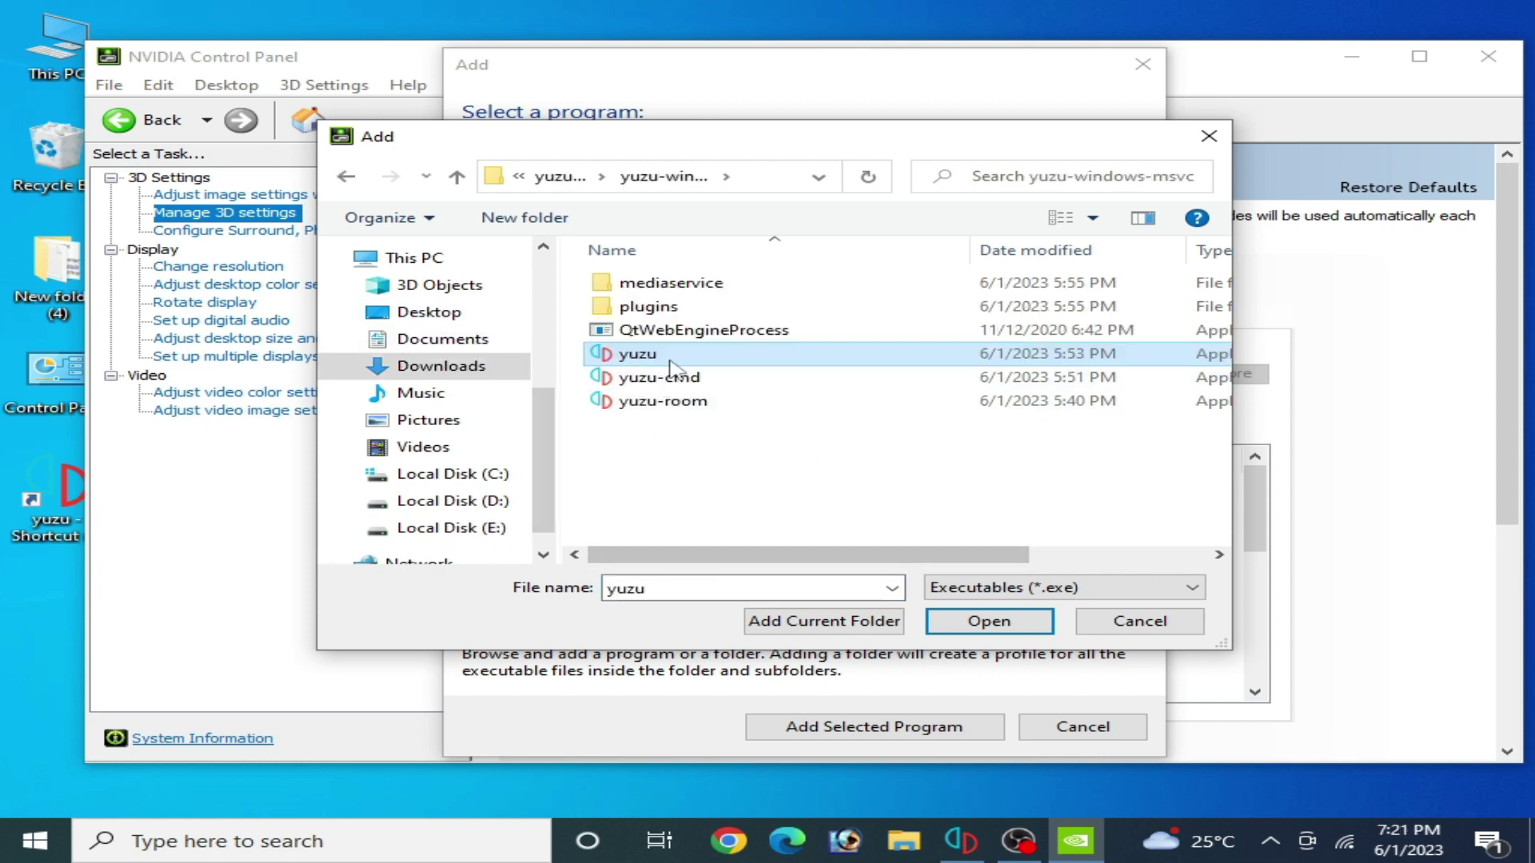
mouse_move(675, 555)
mouse_down()
mouse_move(925, 555)
mouse_move(685, 555)
mouse_up()
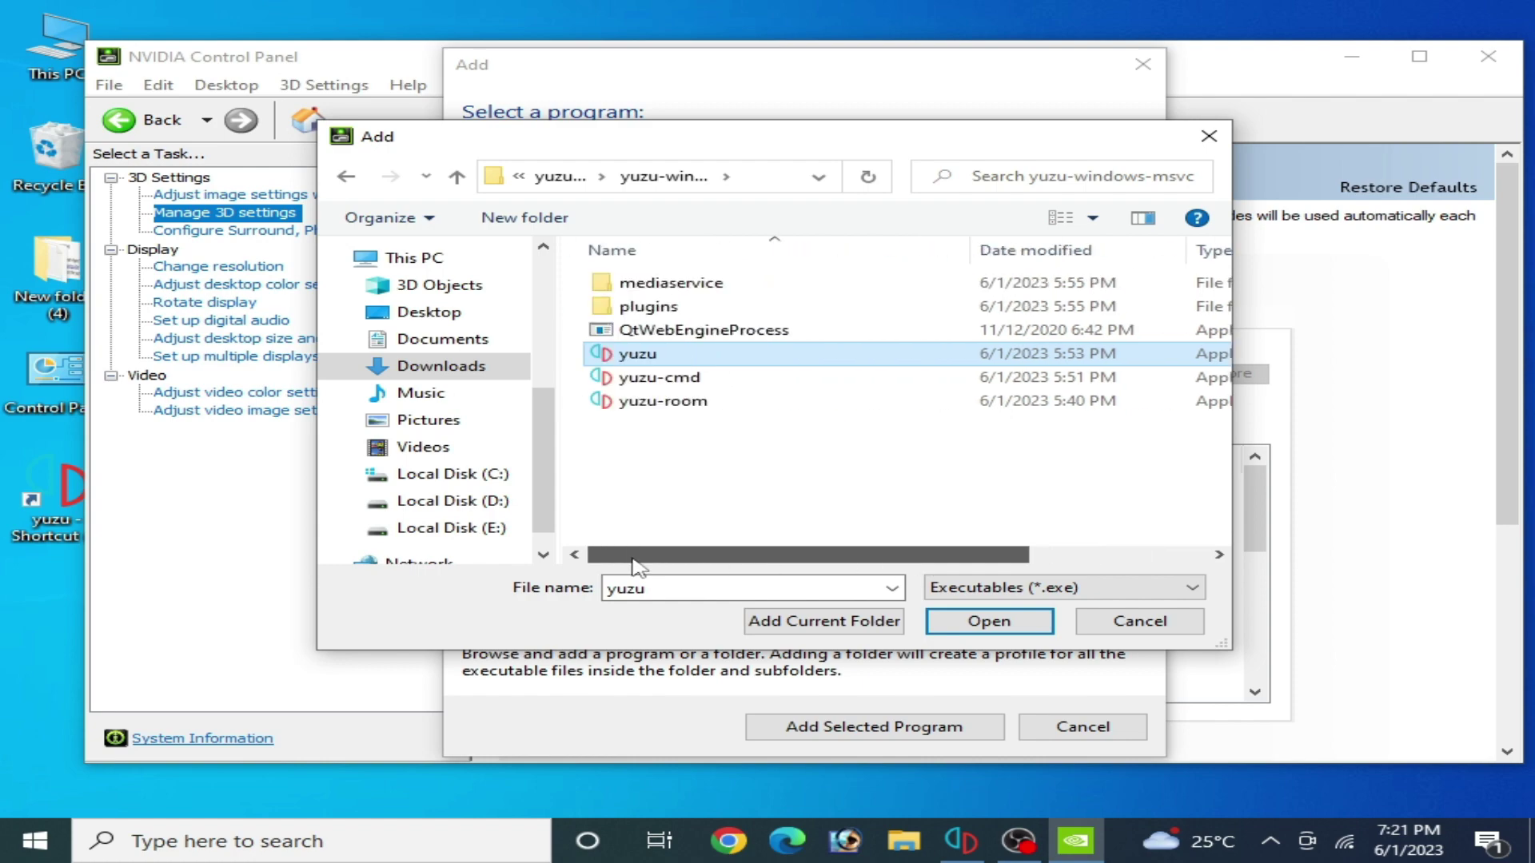
click(989, 621)
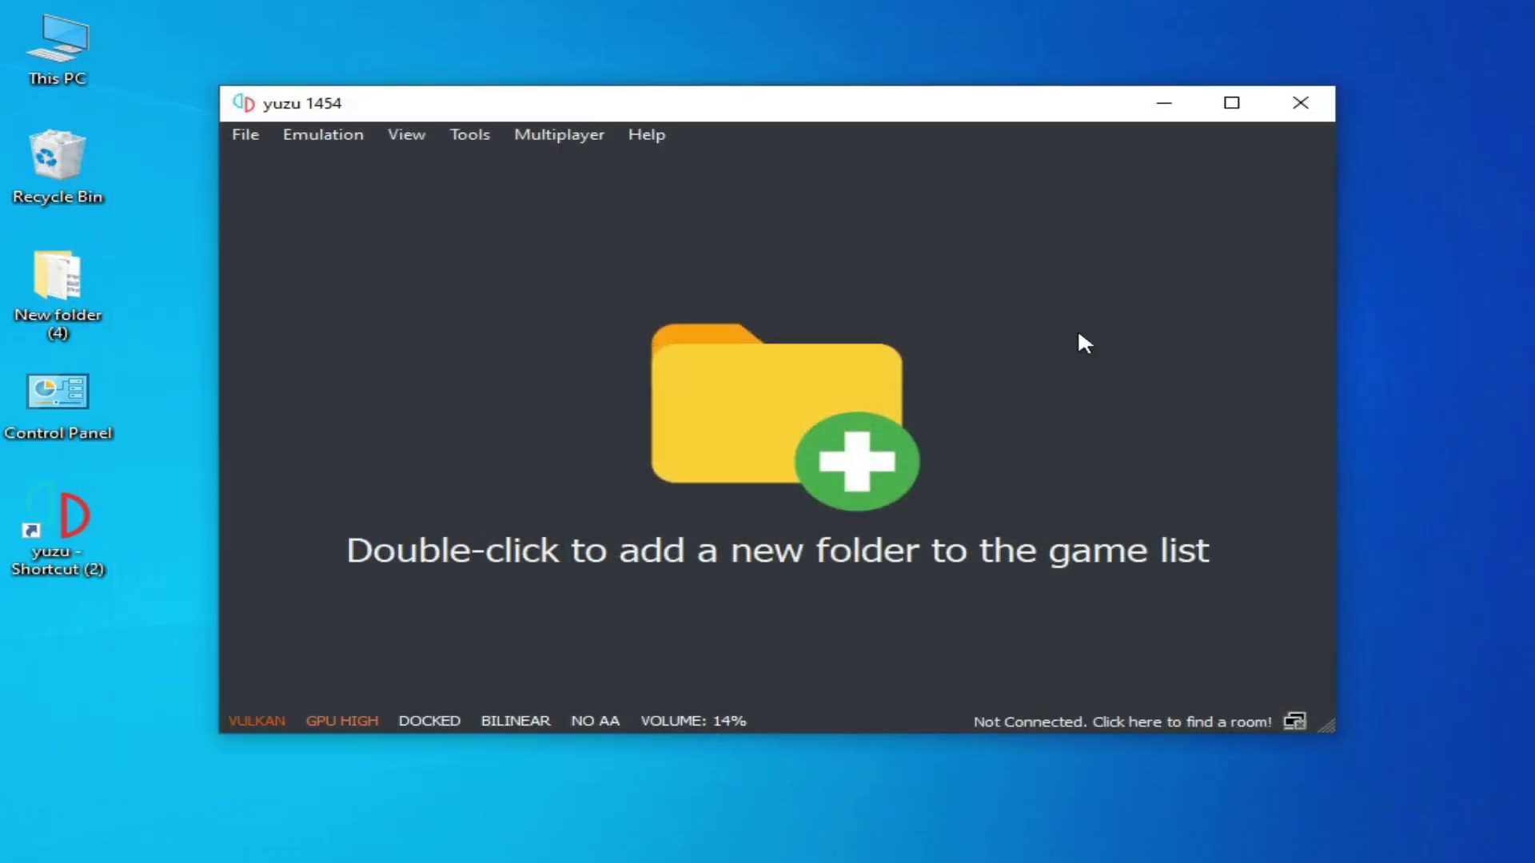
Remove the old yuzu.exe High performance entry from Windows Graphics settings via Display settings
right_click(1372, 368)
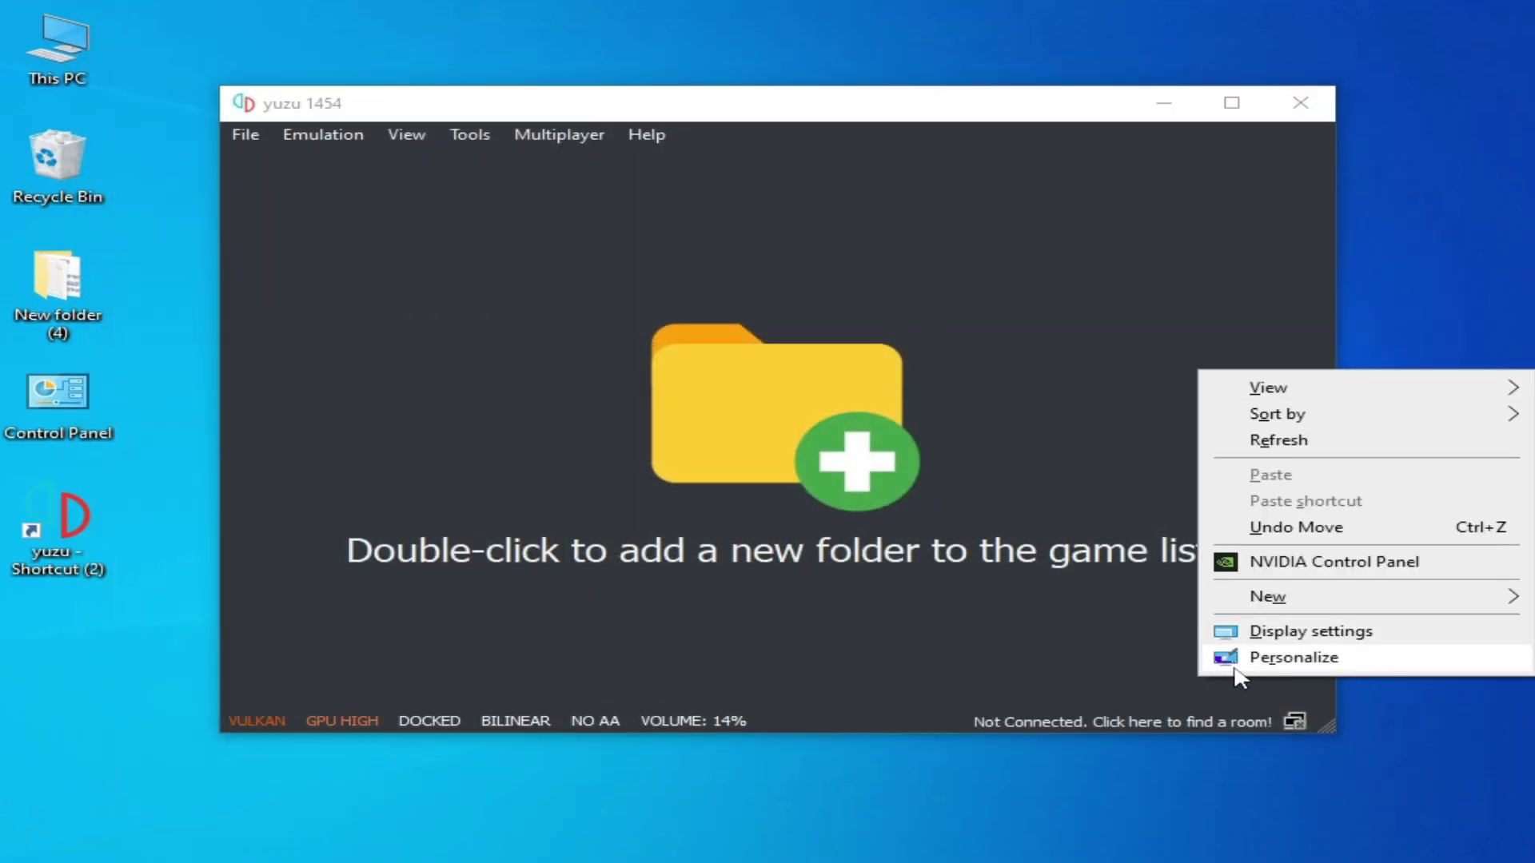
click(1316, 631)
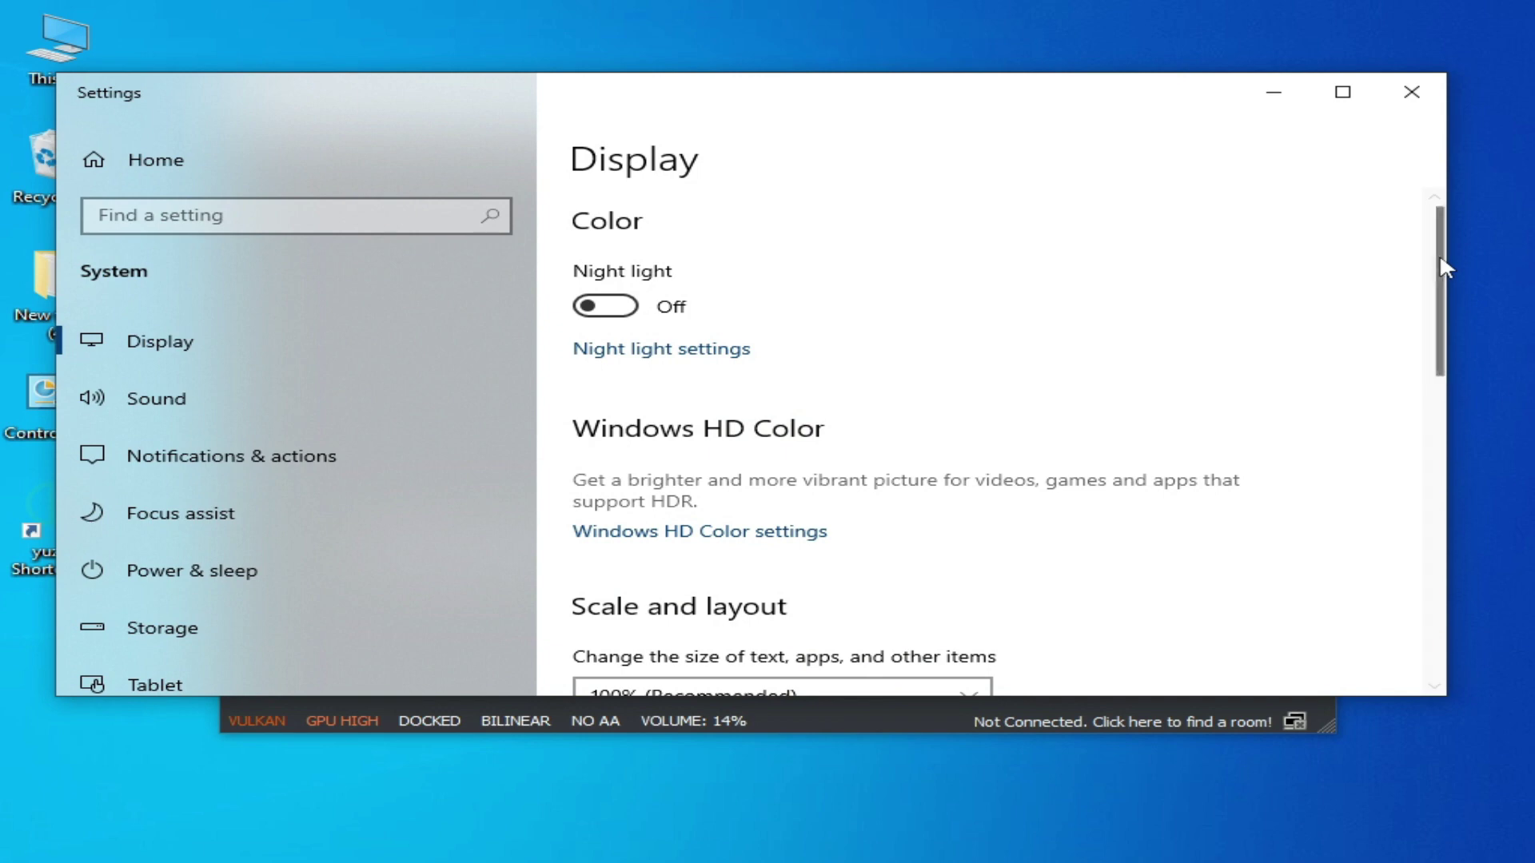
drag(1439, 252, 1436, 454)
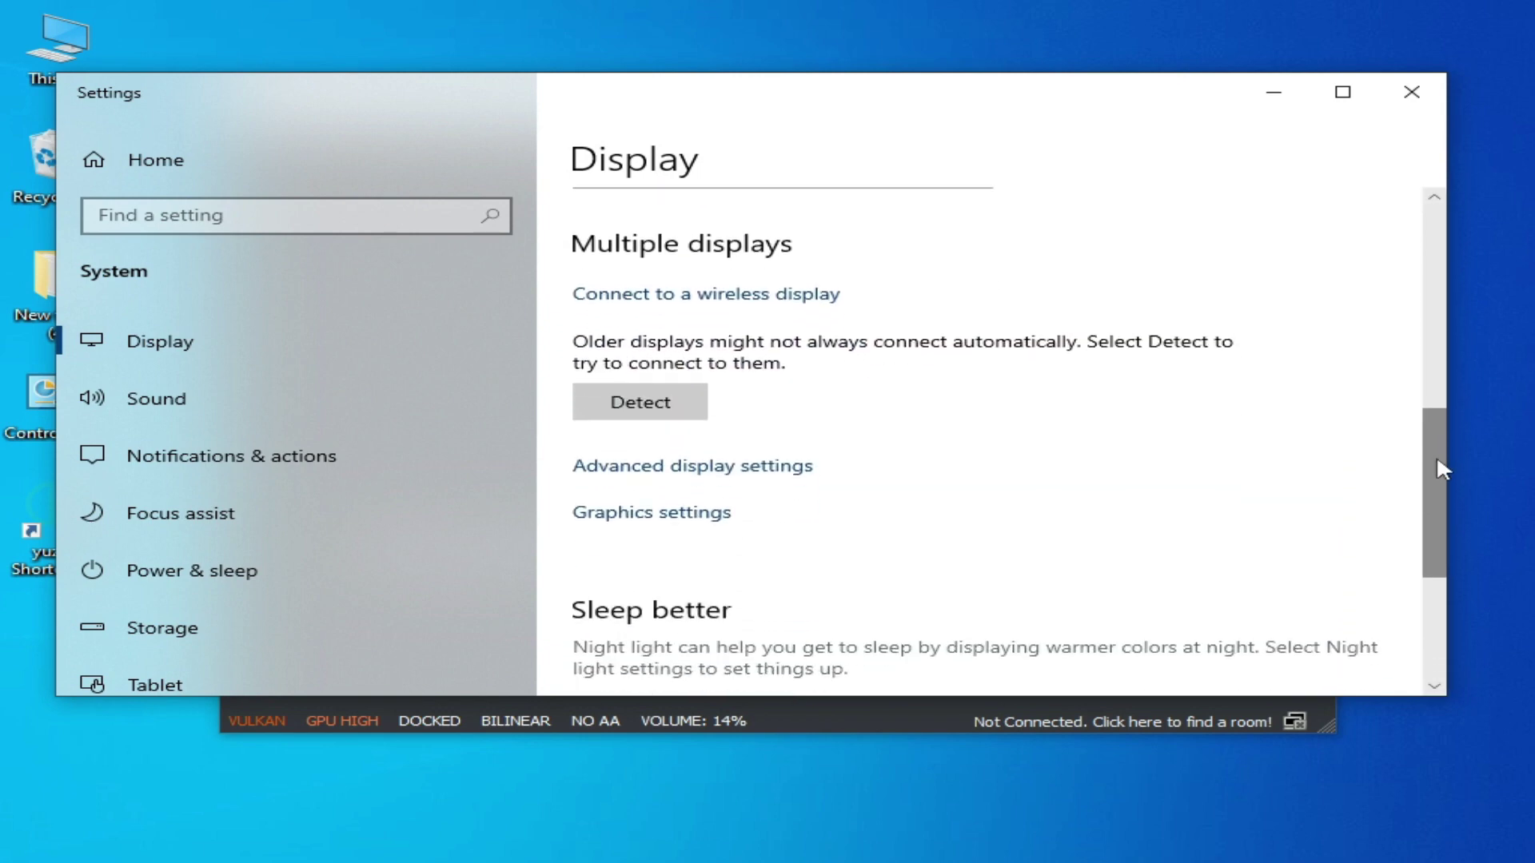
click(670, 516)
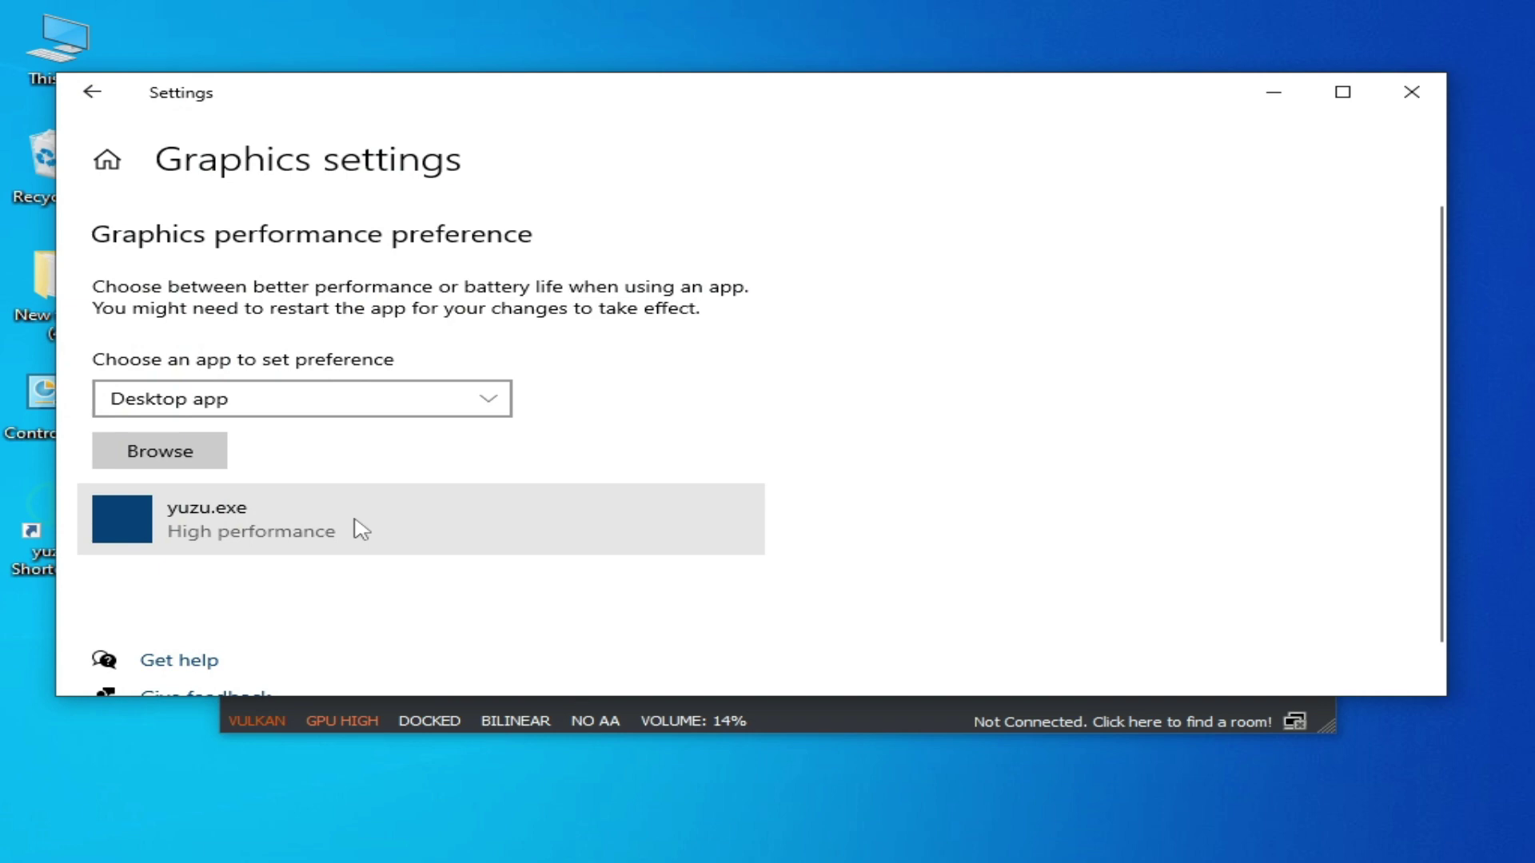
click(500, 534)
click(682, 640)
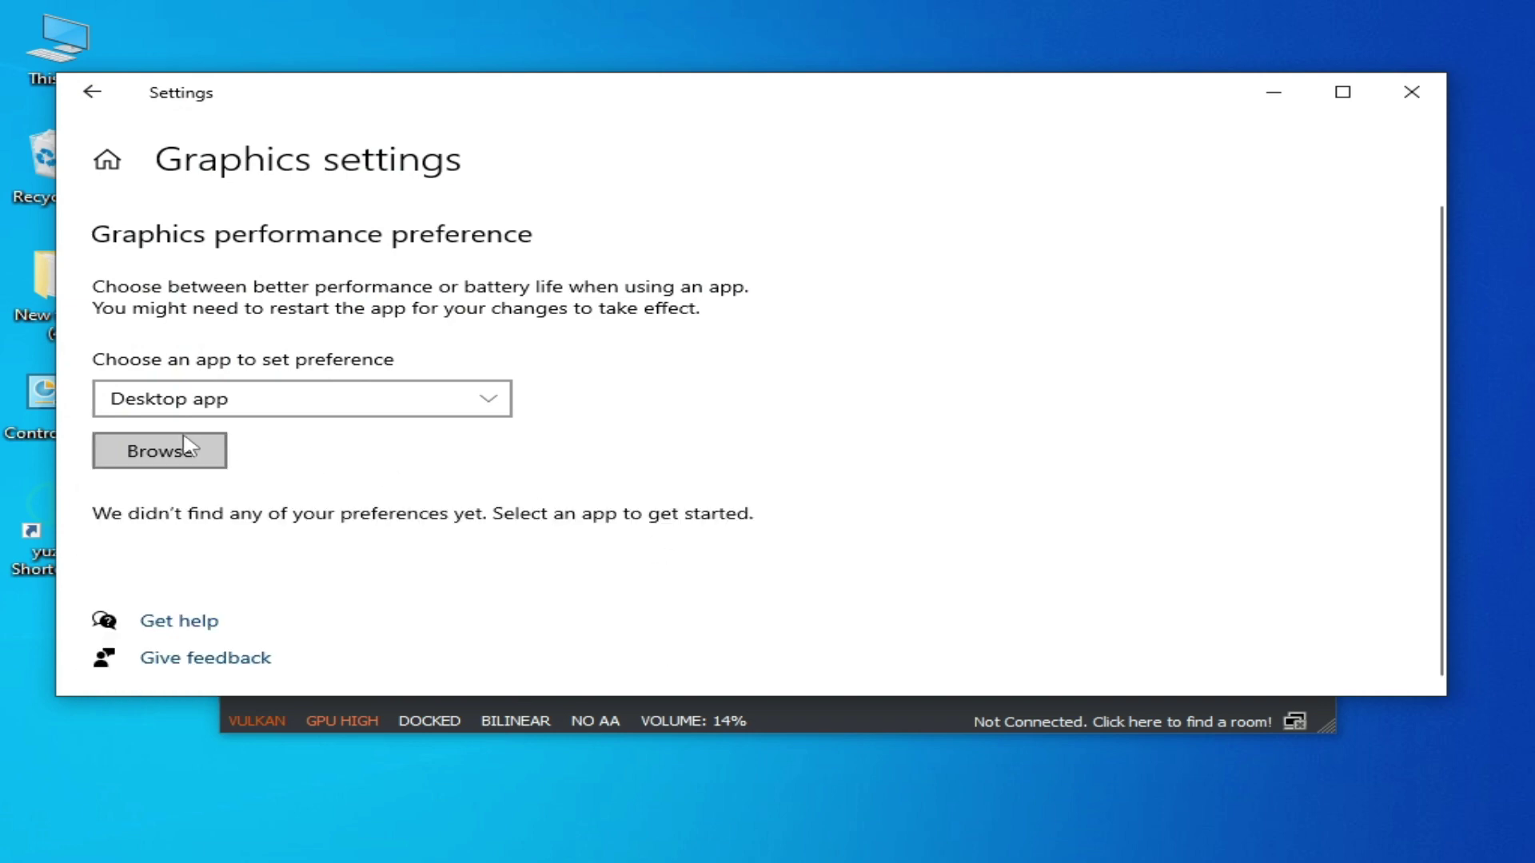
Add yuzu.exe from Downloads\yuzu-windows-msvc to the Graphics settings app list
click(161, 452)
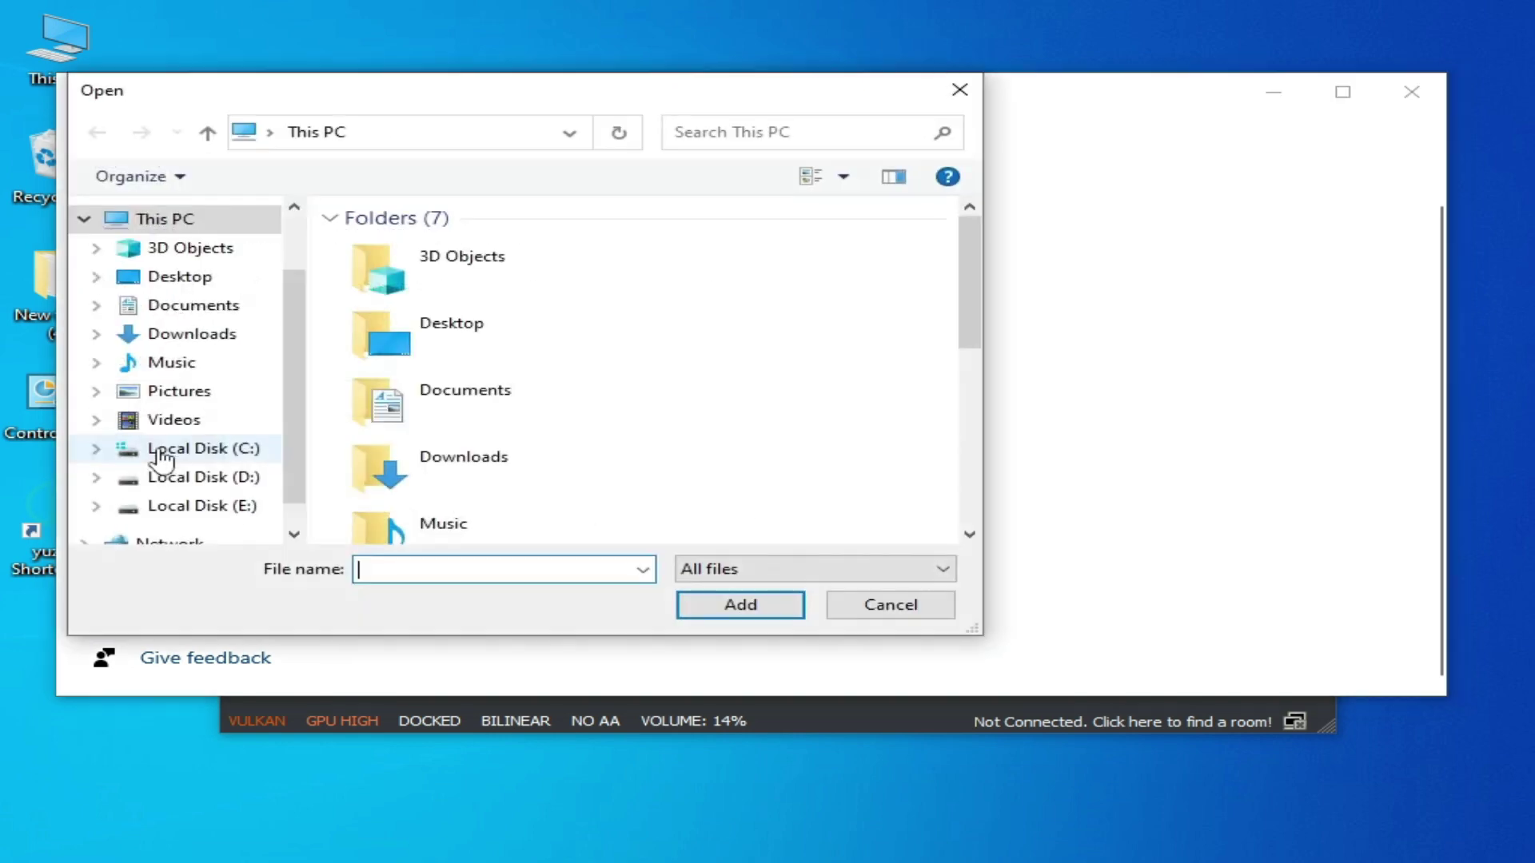
double_click(418, 463)
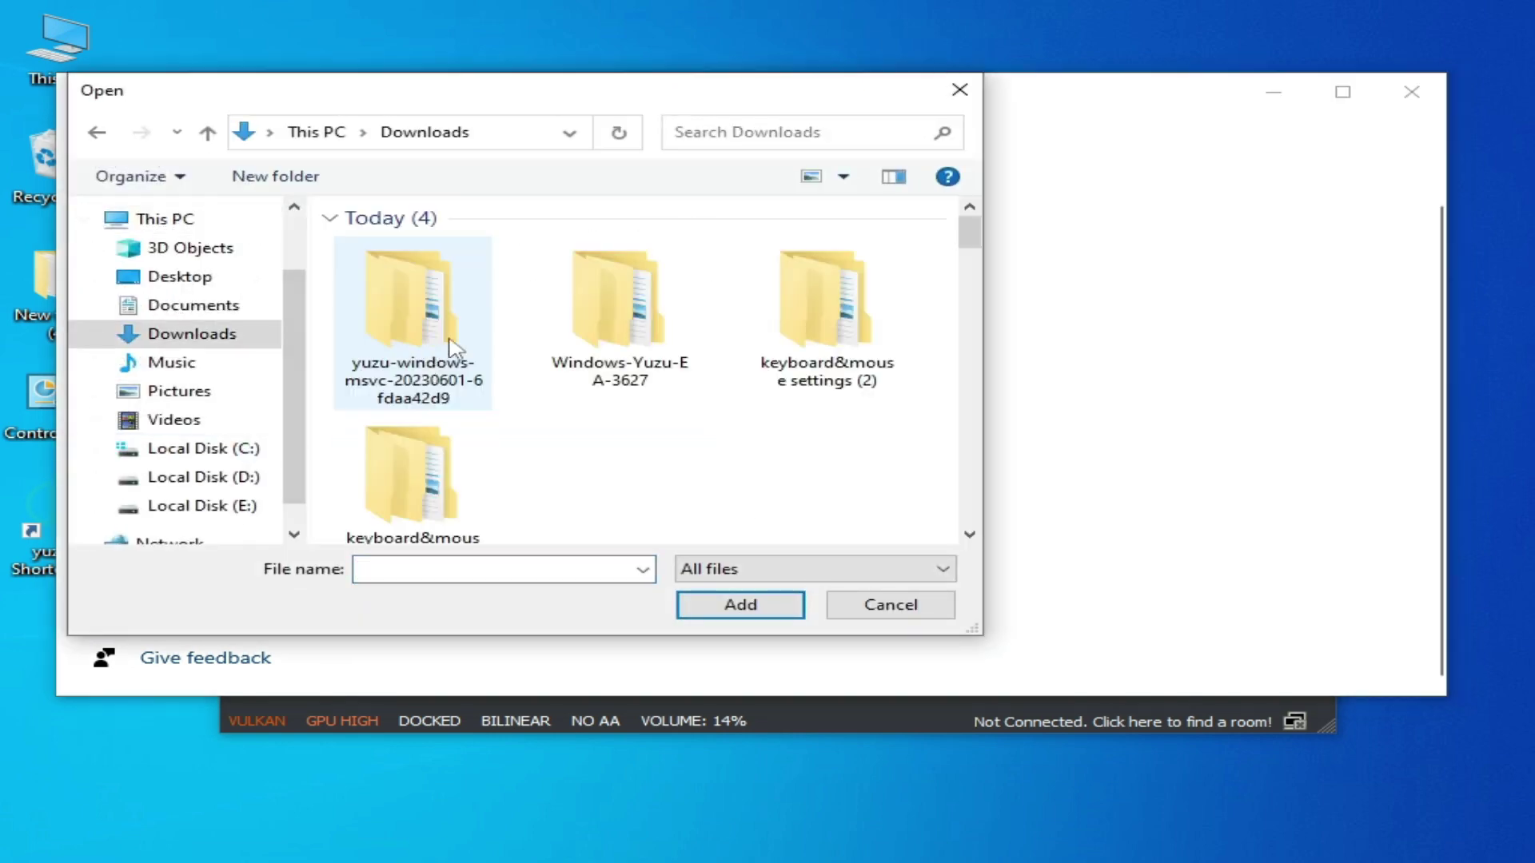
double_click(415, 350)
double_click(477, 258)
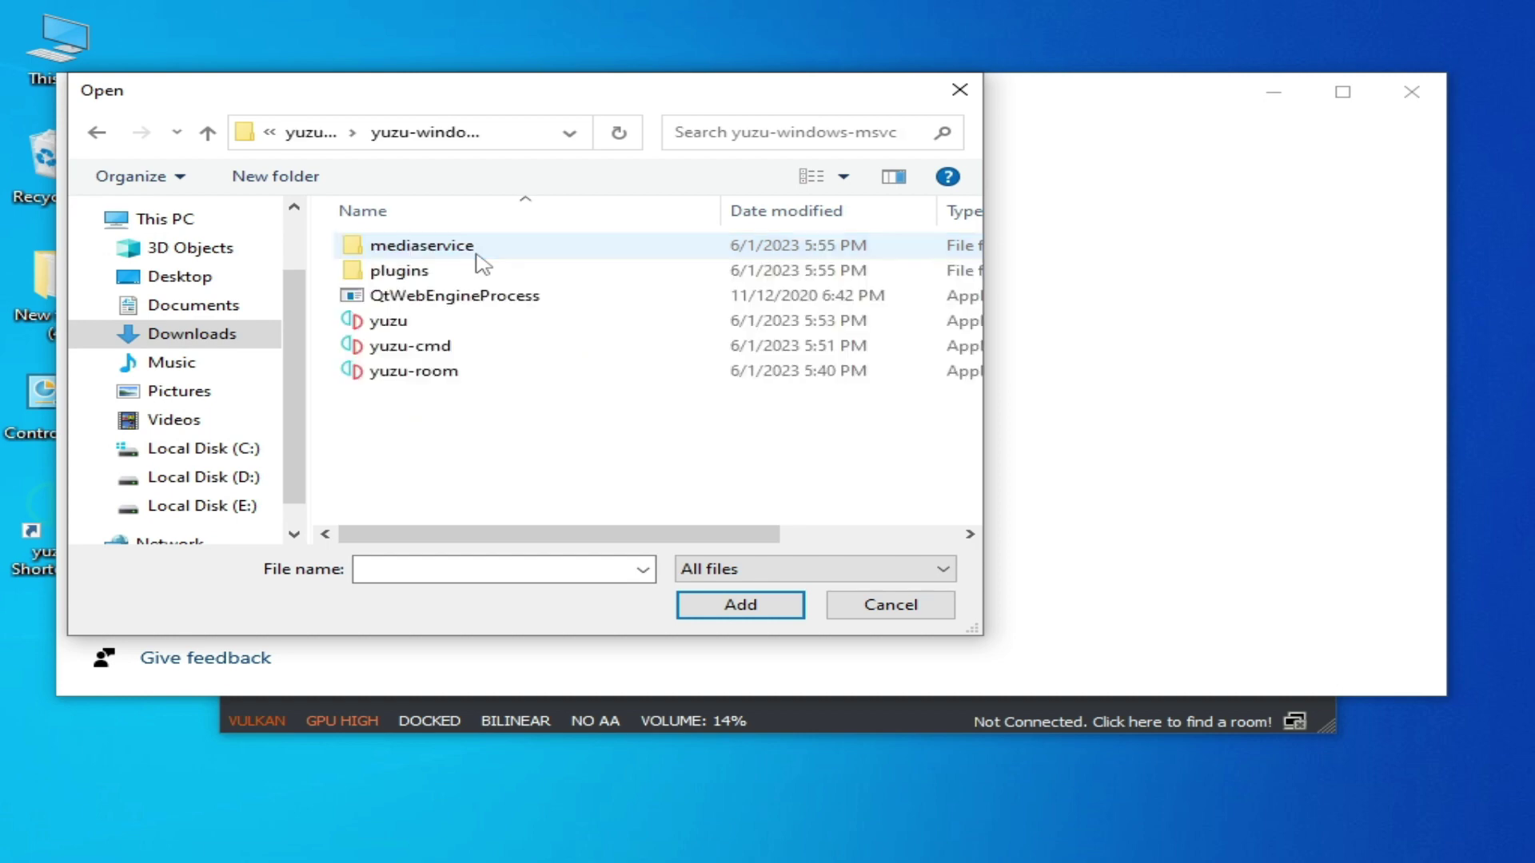
click(390, 321)
drag(451, 534, 639, 604)
click(694, 606)
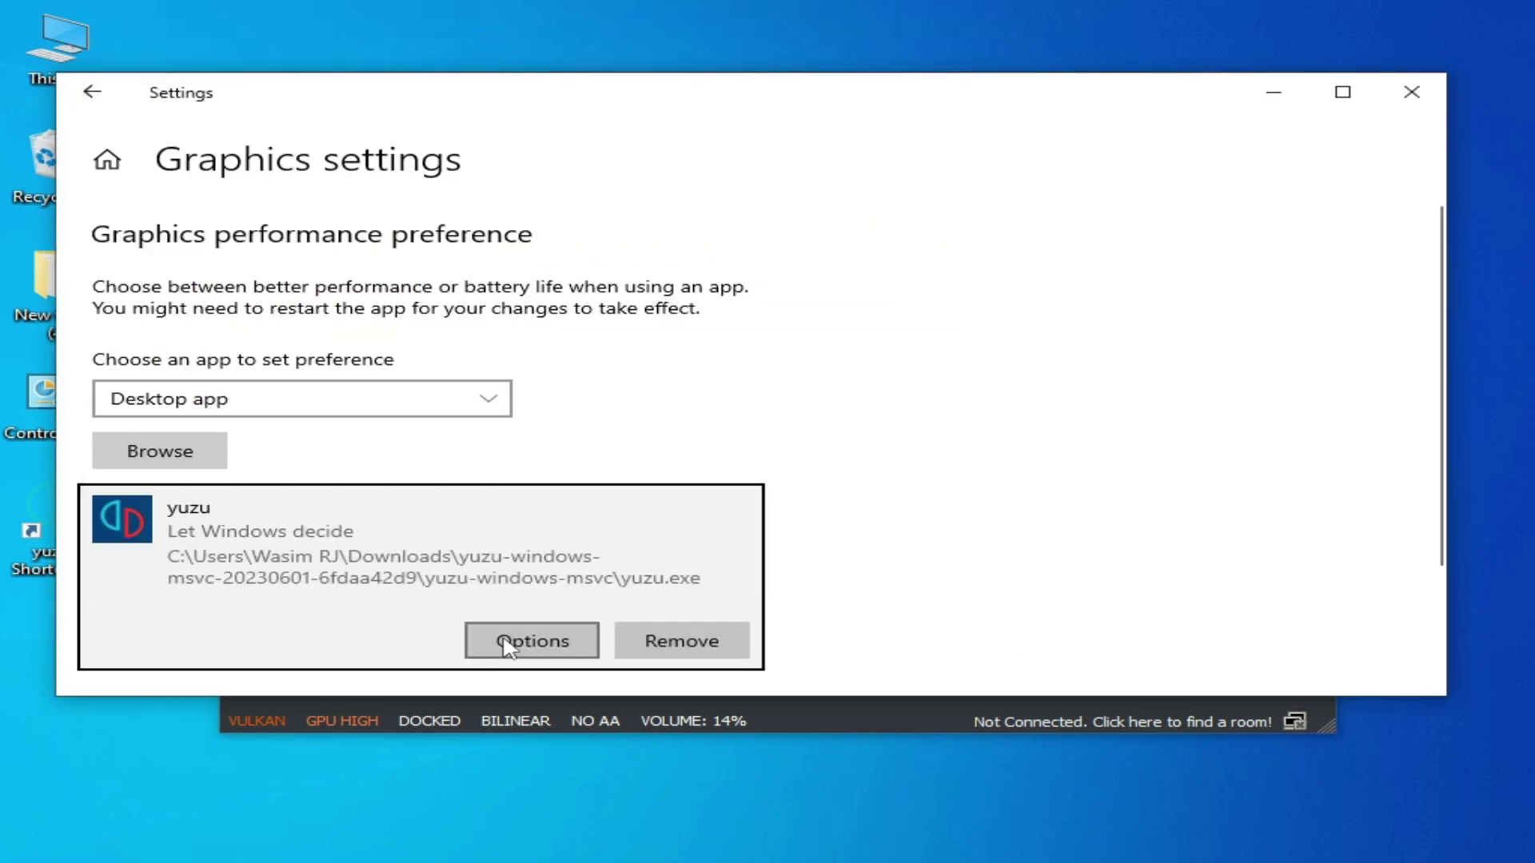
Set yuzu.exe's graphics preference to High performance, save it, and close Settings
click(511, 641)
click(496, 438)
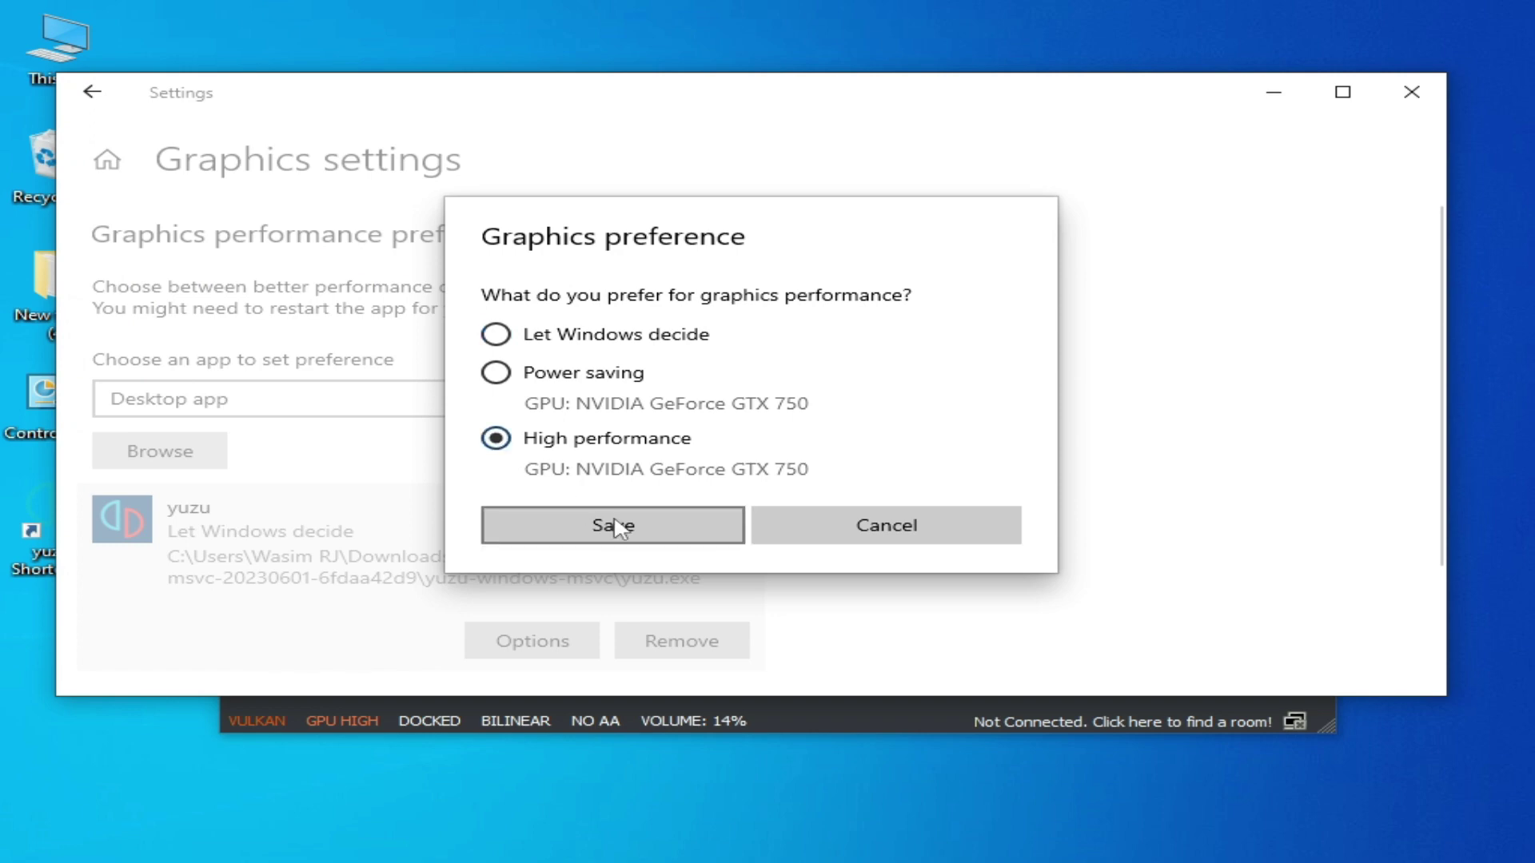
click(611, 526)
click(1412, 92)
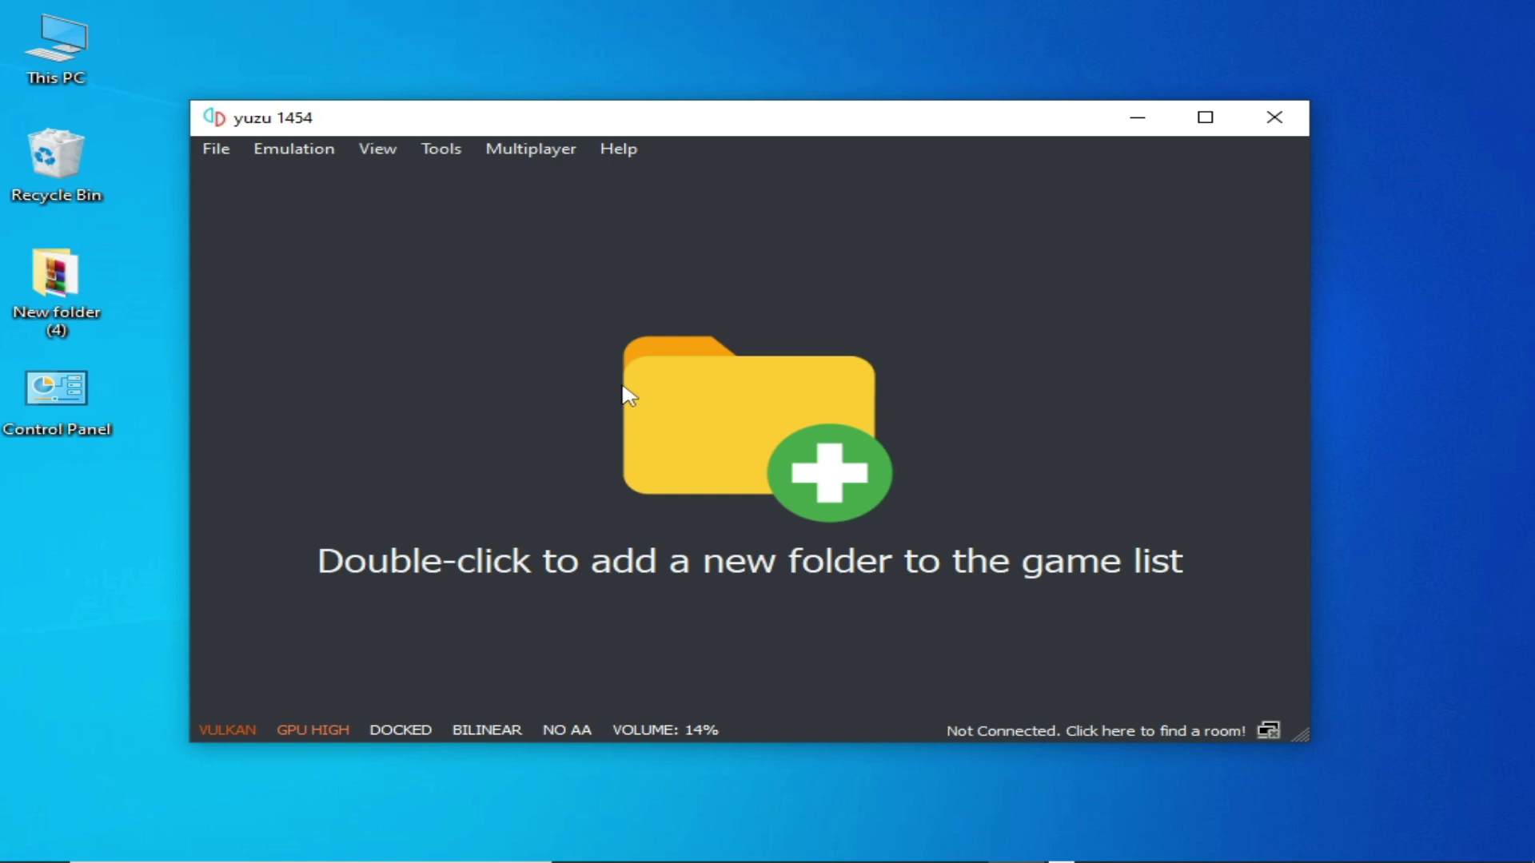
Open yuzu's AppData\Roaming\yuzu data folder through File > Open yuzu Folder
click(217, 150)
click(337, 362)
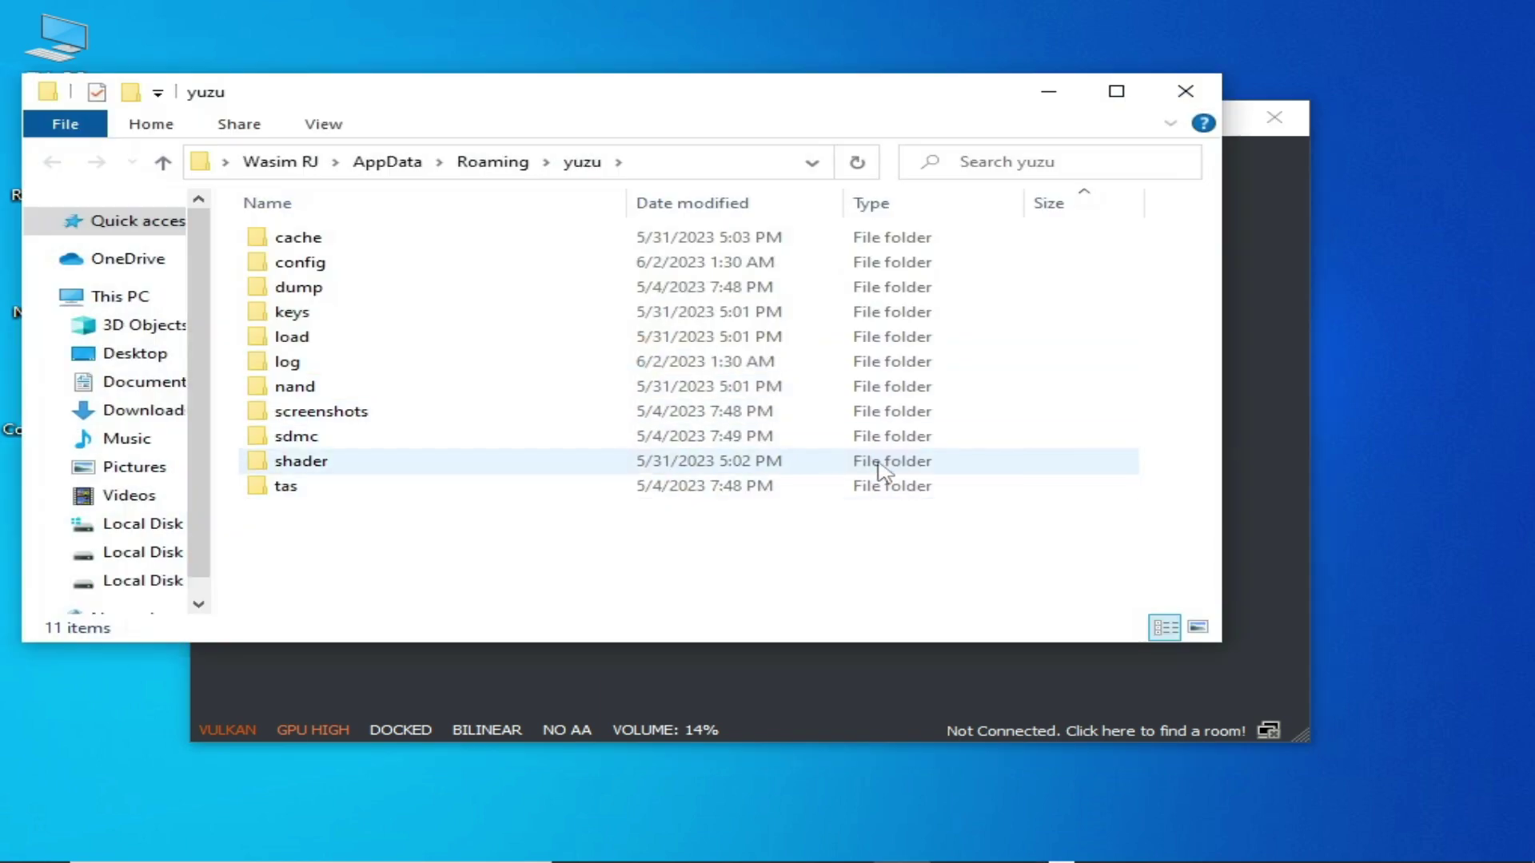
Delete the shader folder from yuzu's data folder and close File Explorer
right_click(312, 470)
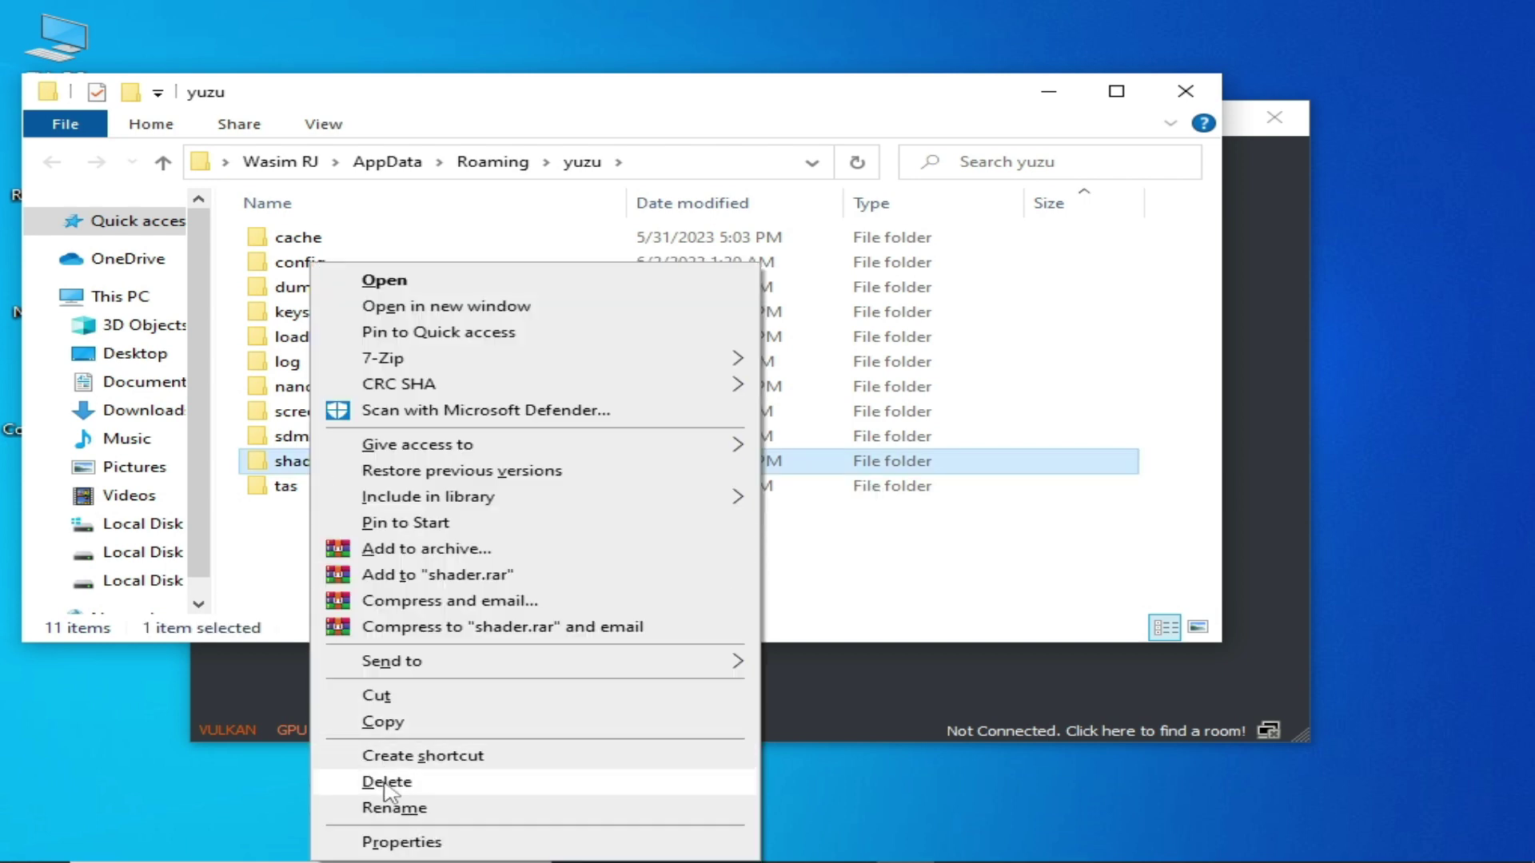
click(469, 785)
click(885, 540)
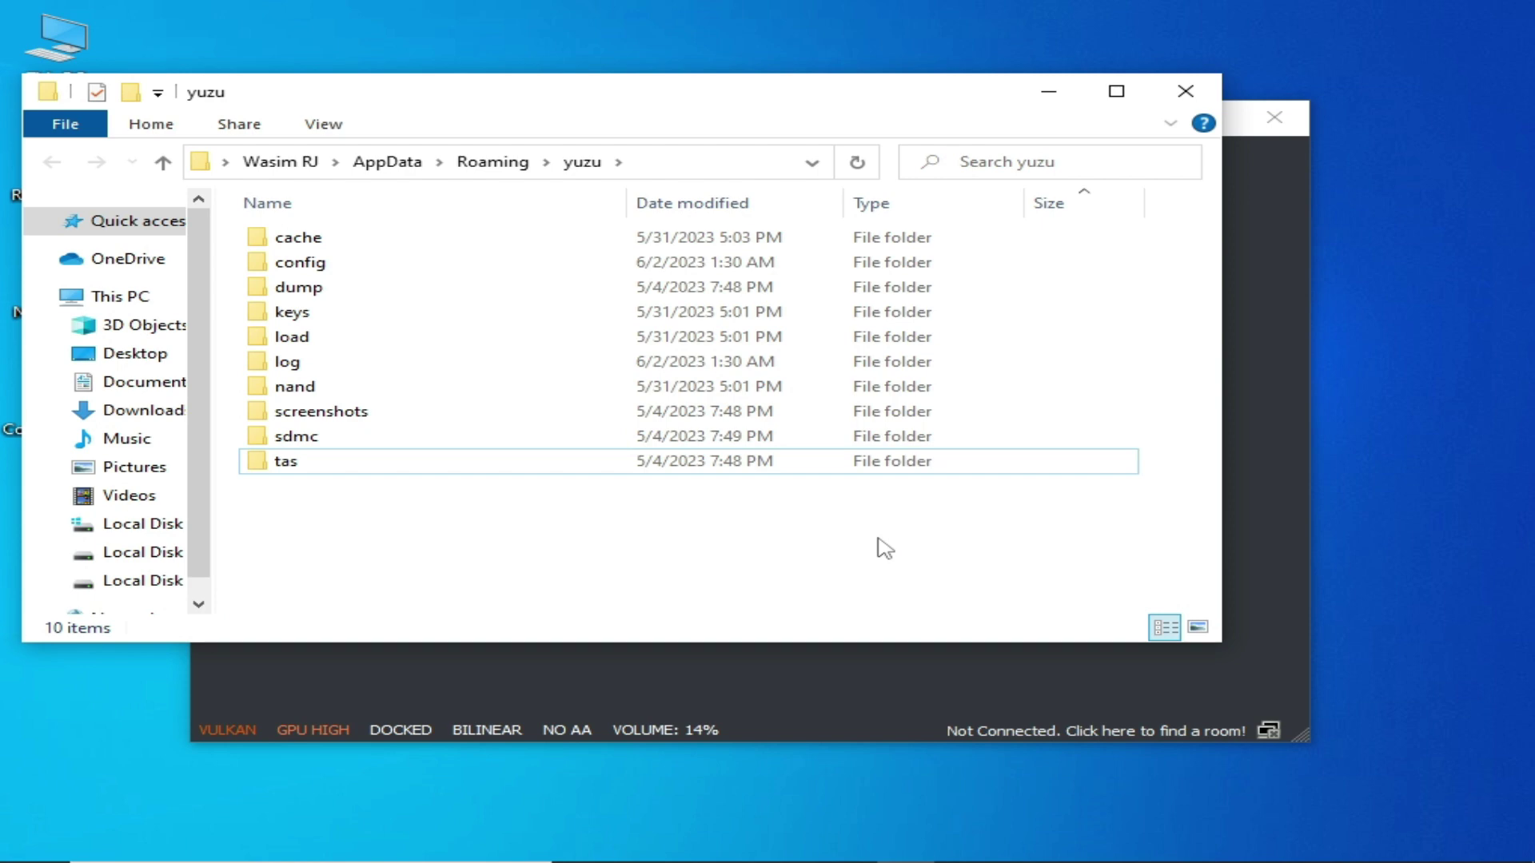
click(1185, 90)
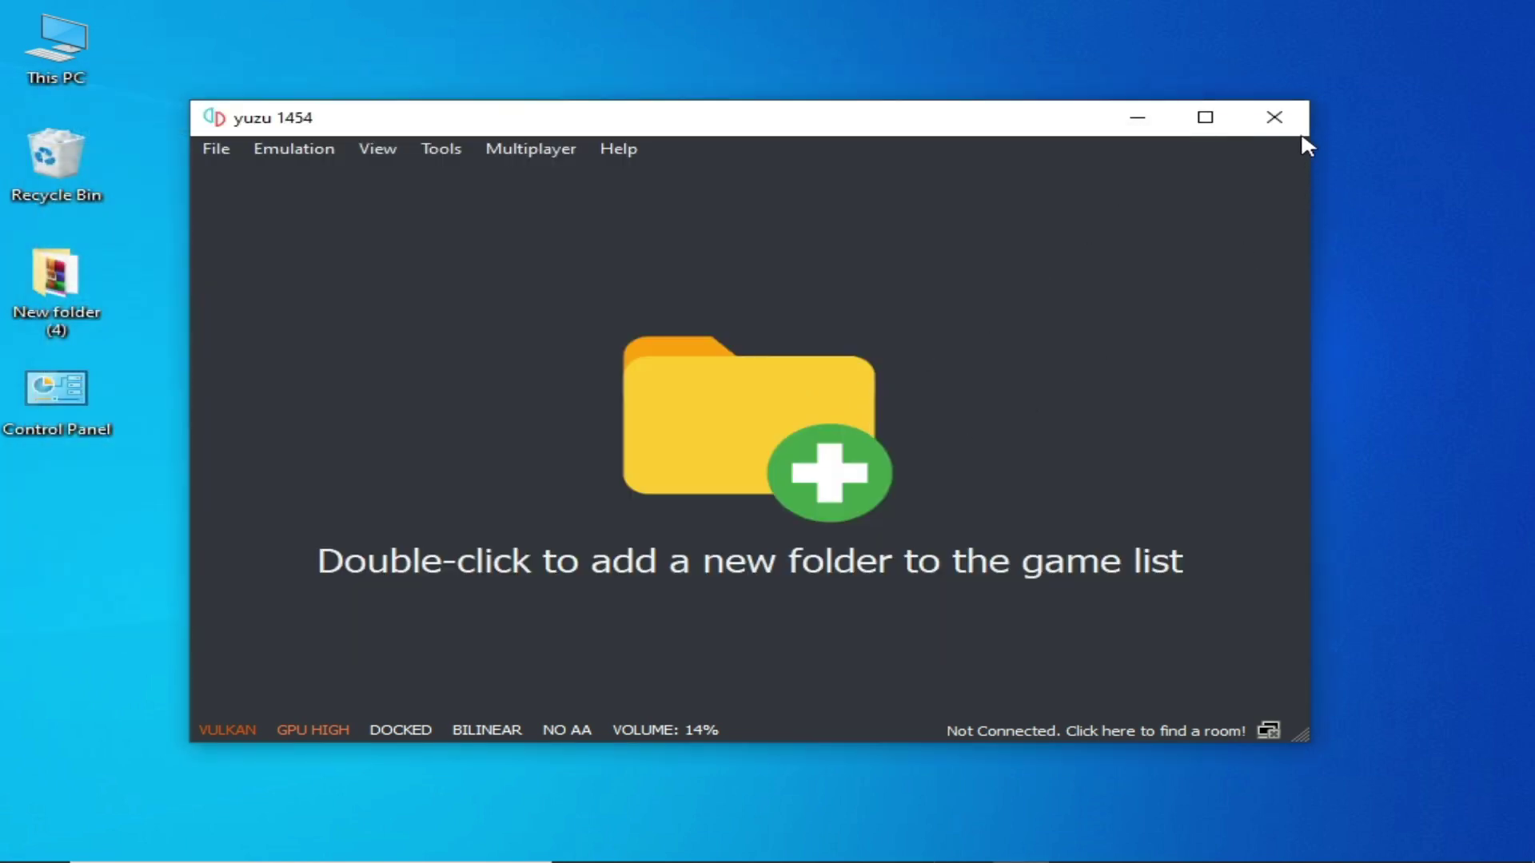
Restart yuzu and reopen its data folder with File > Open yuzu Folder
click(1274, 117)
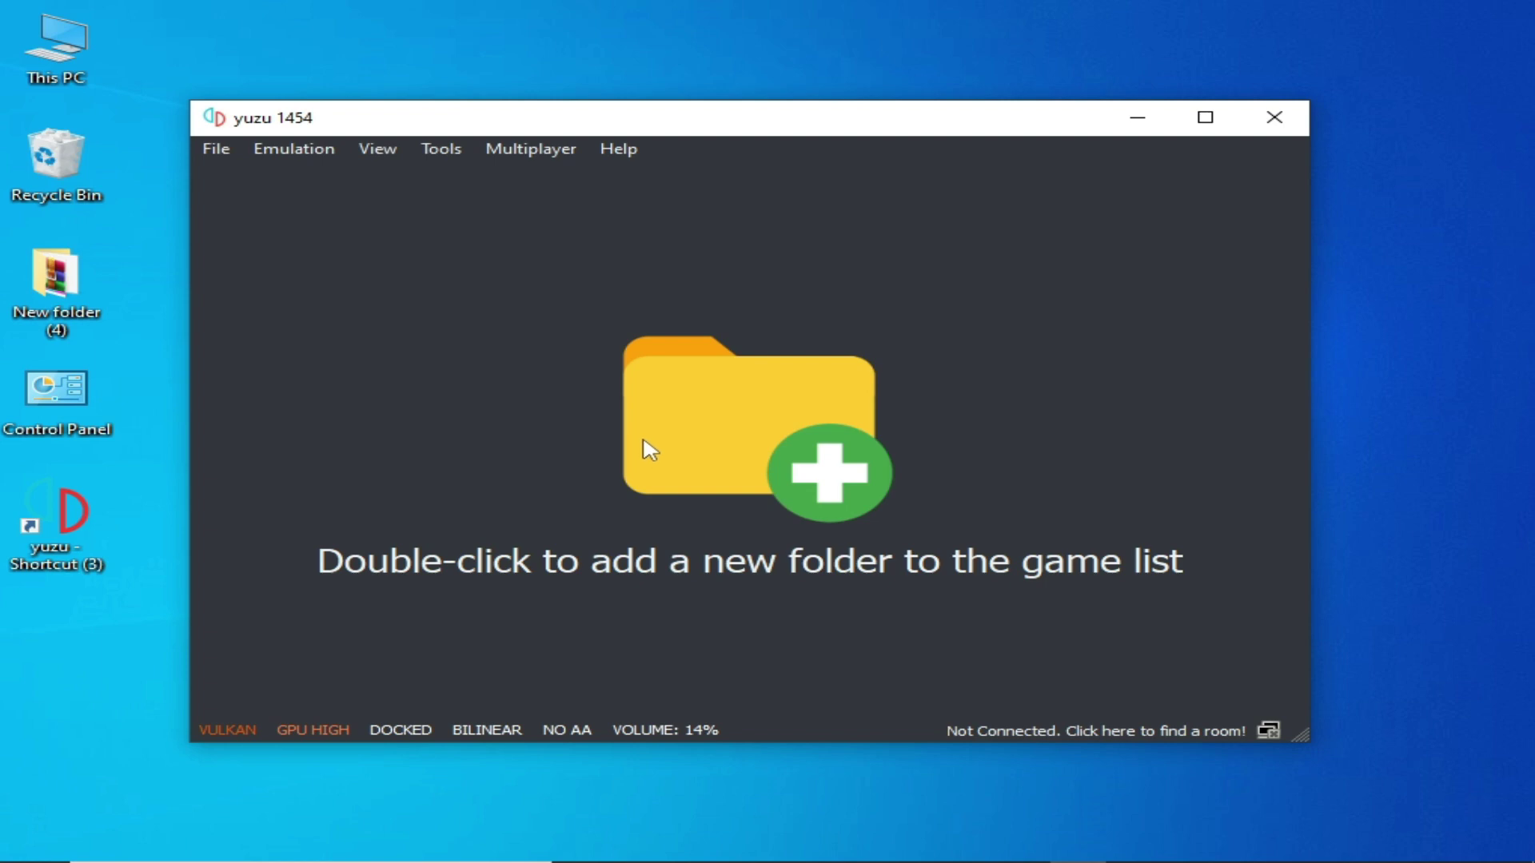
click(220, 148)
click(308, 363)
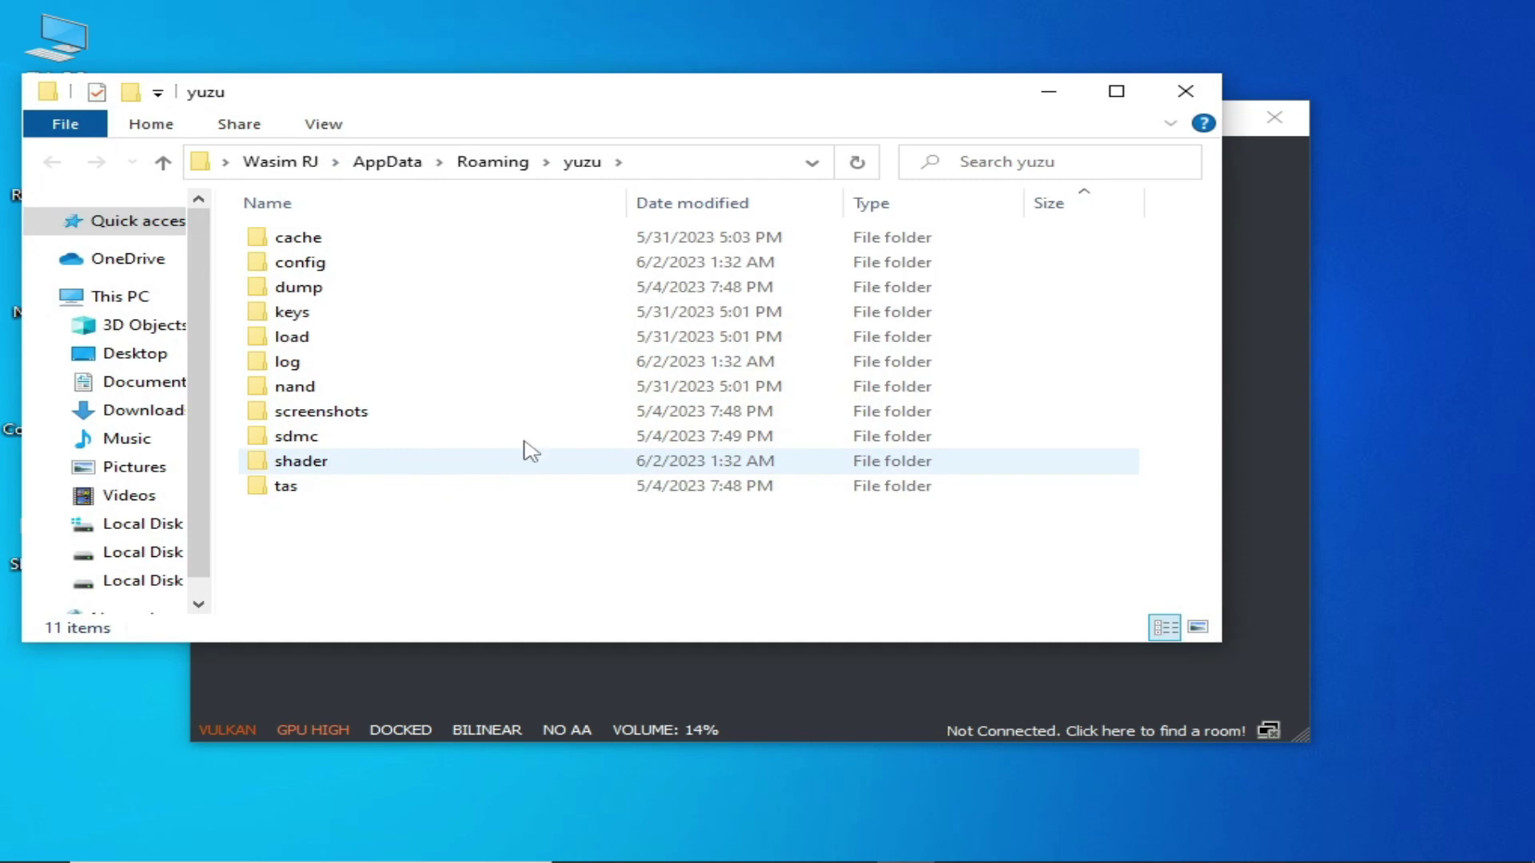
double_click(334, 321)
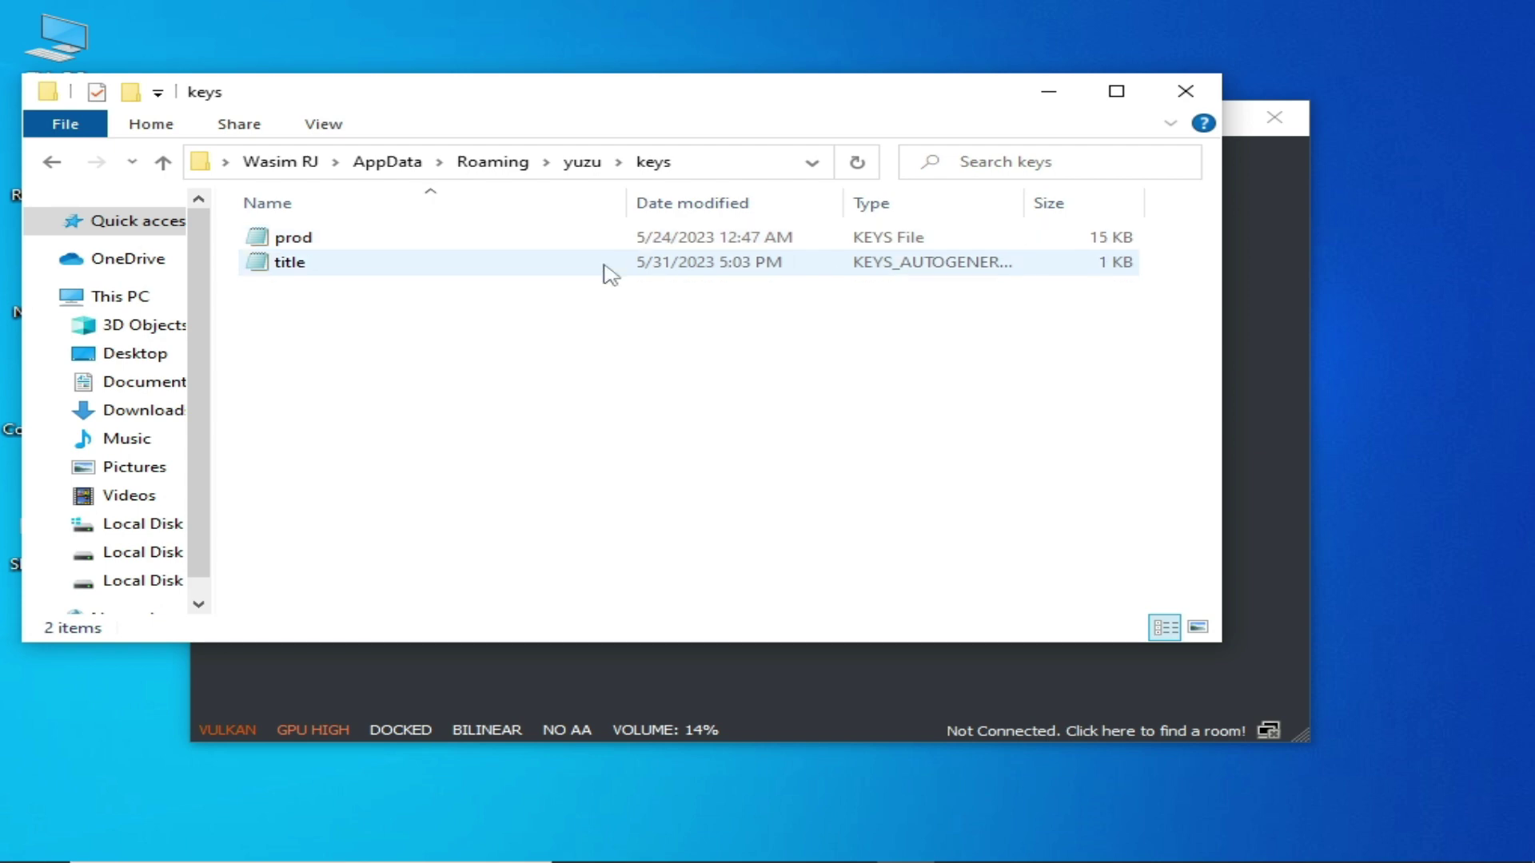
click(52, 166)
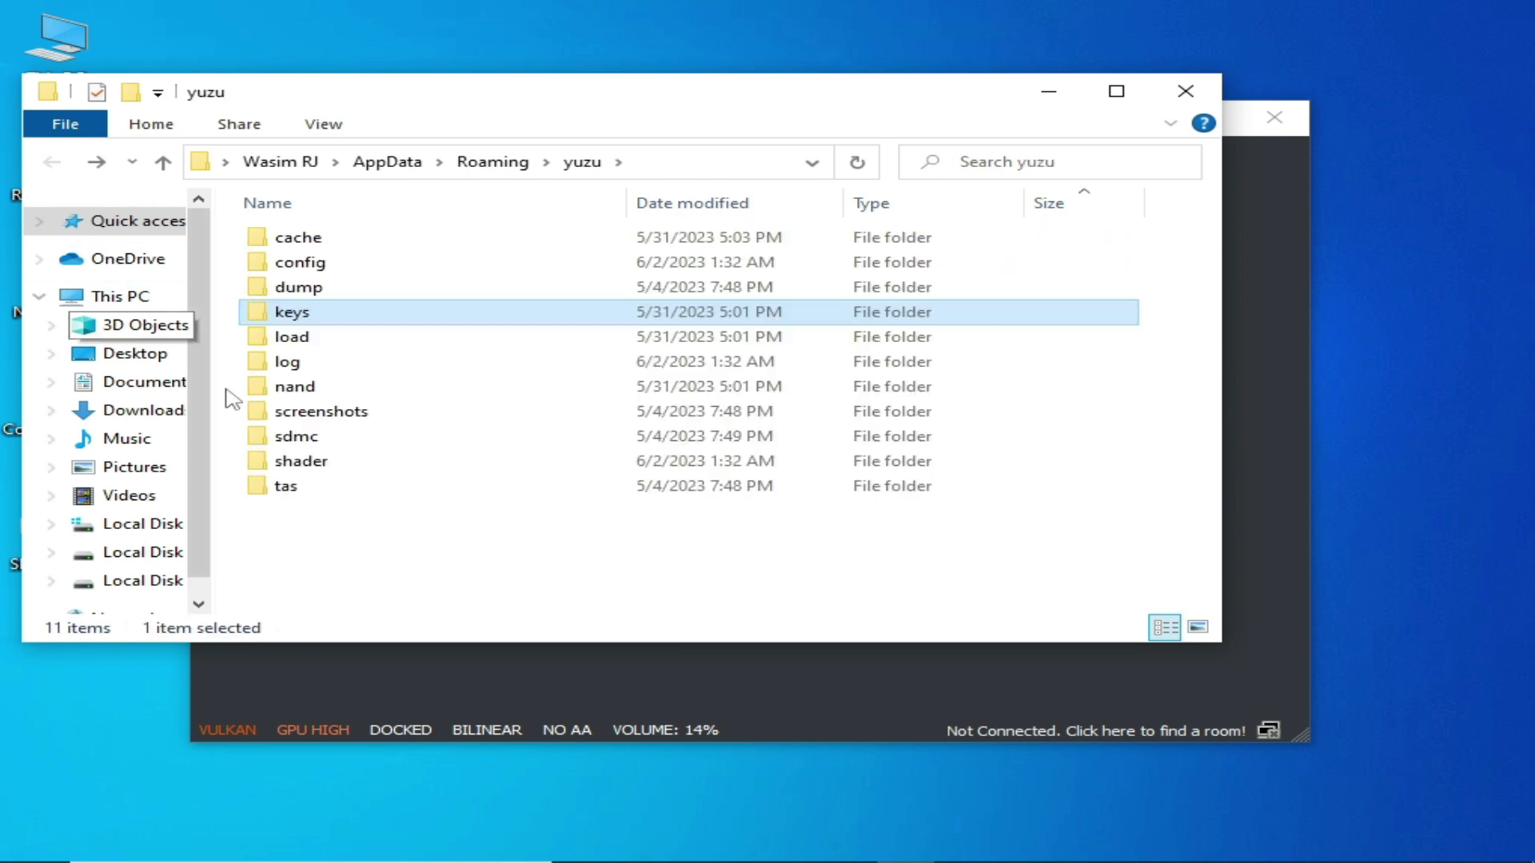
double_click(316, 385)
double_click(355, 238)
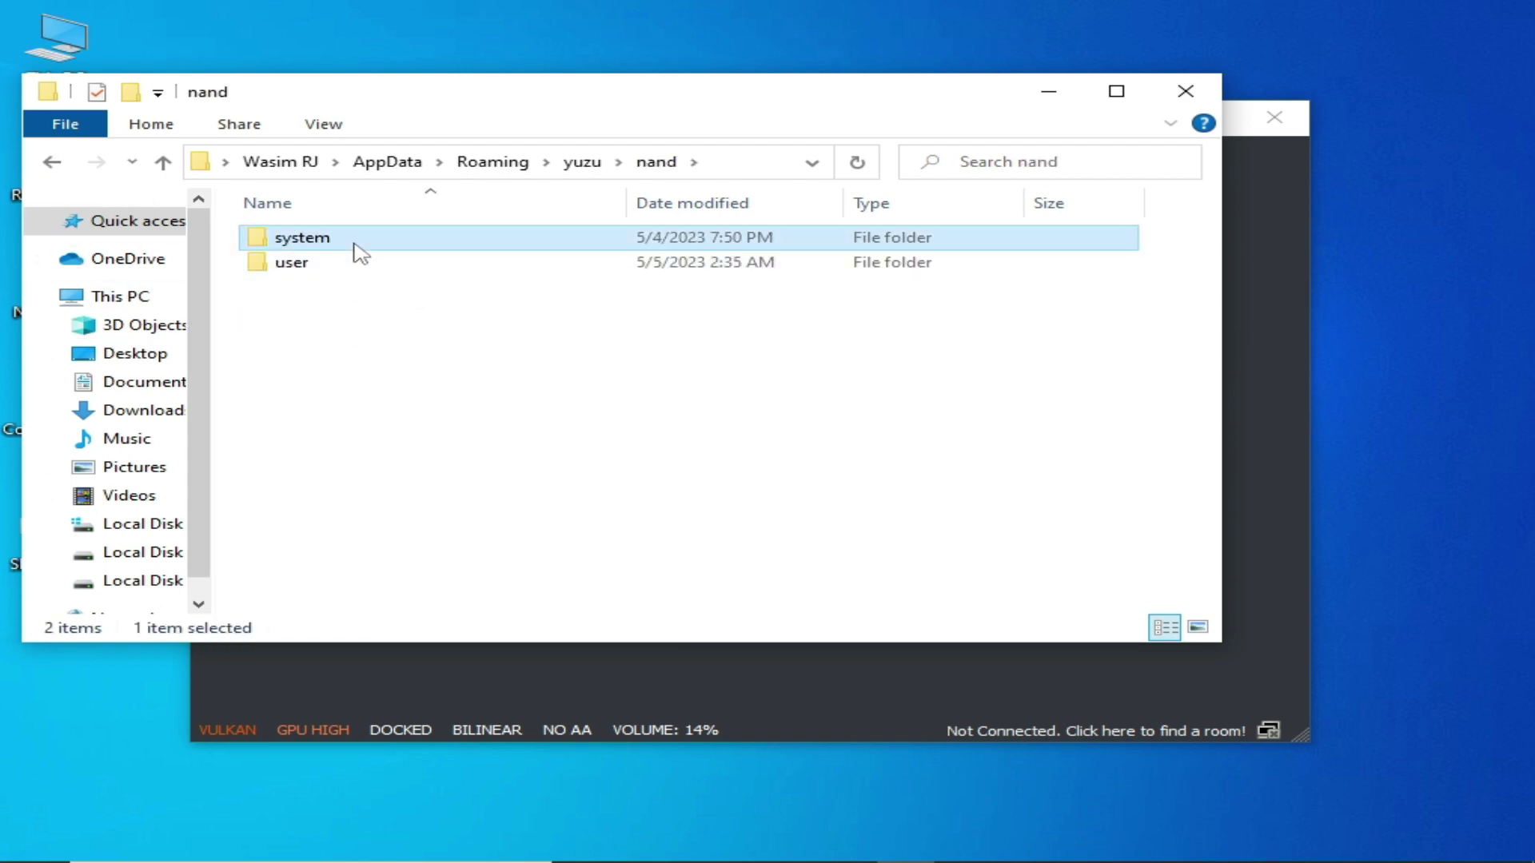
double_click(355, 238)
click(354, 267)
double_click(354, 264)
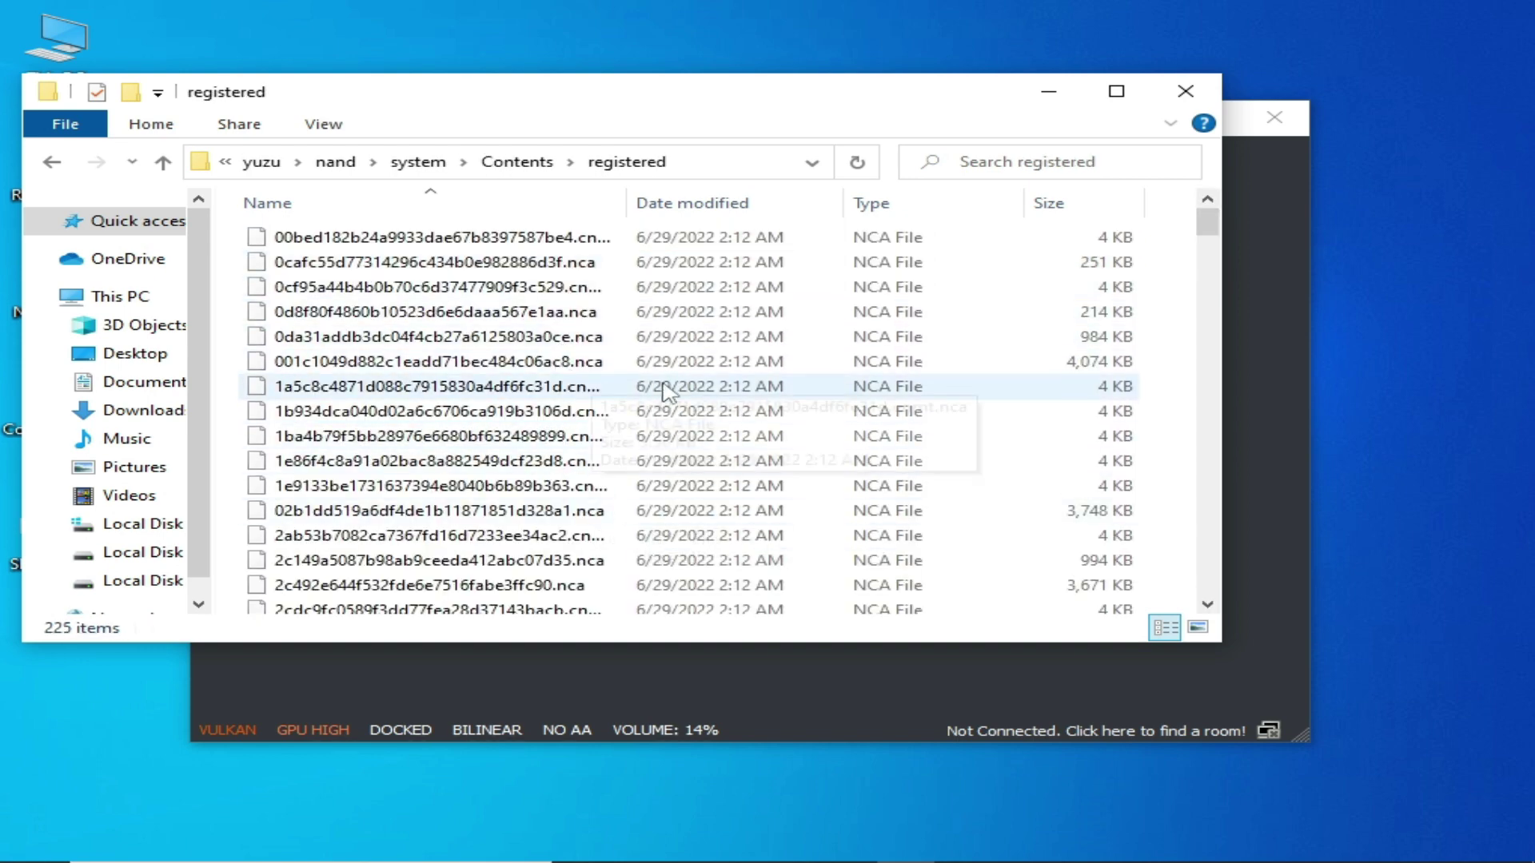
click(1185, 91)
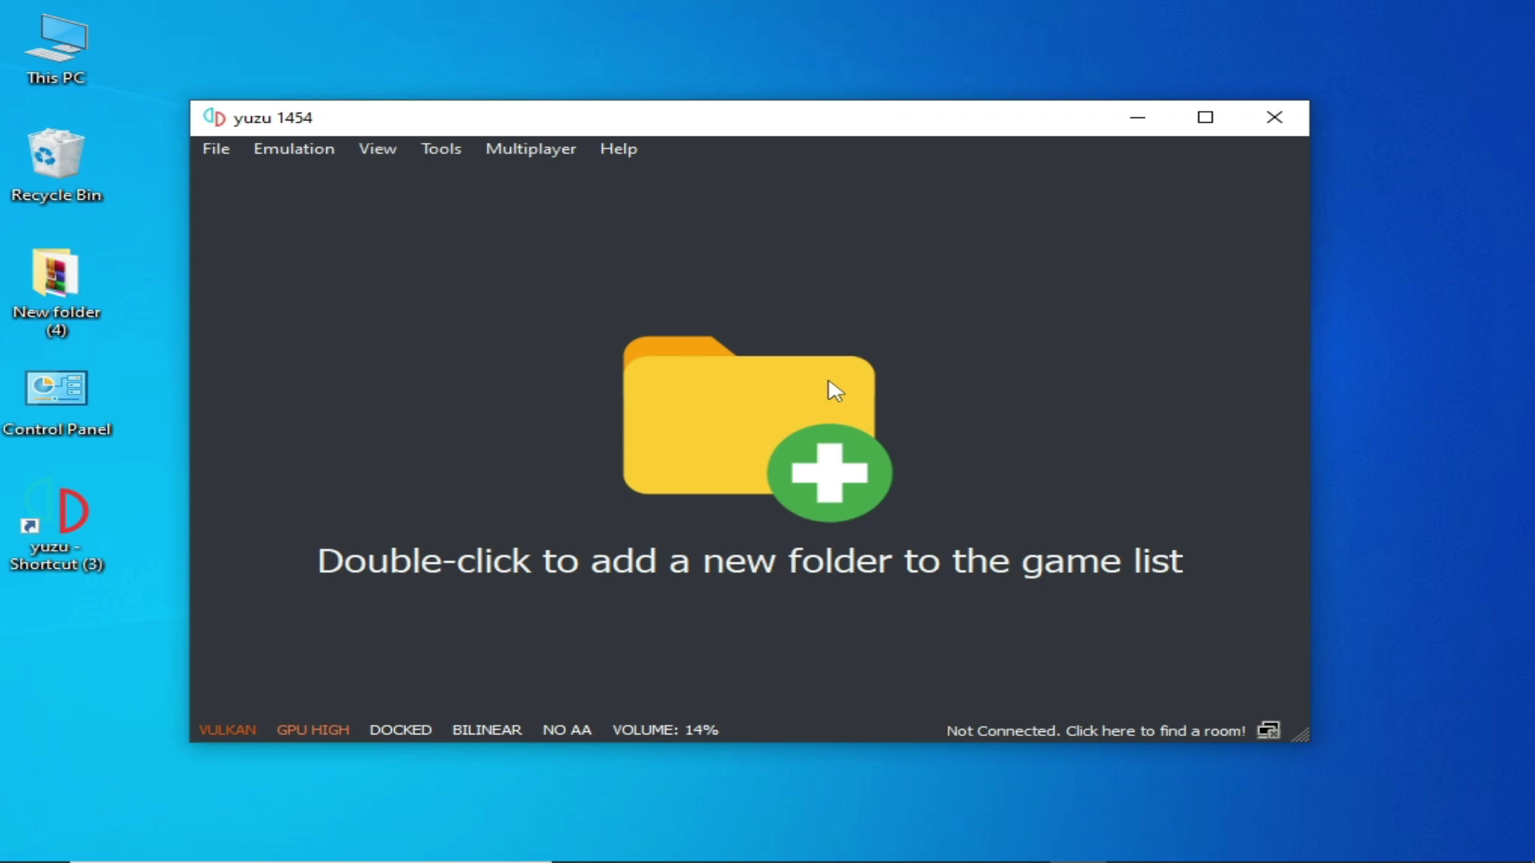
Open yuzu's data folder in Explorer, then close yuzu
click(209, 149)
click(296, 364)
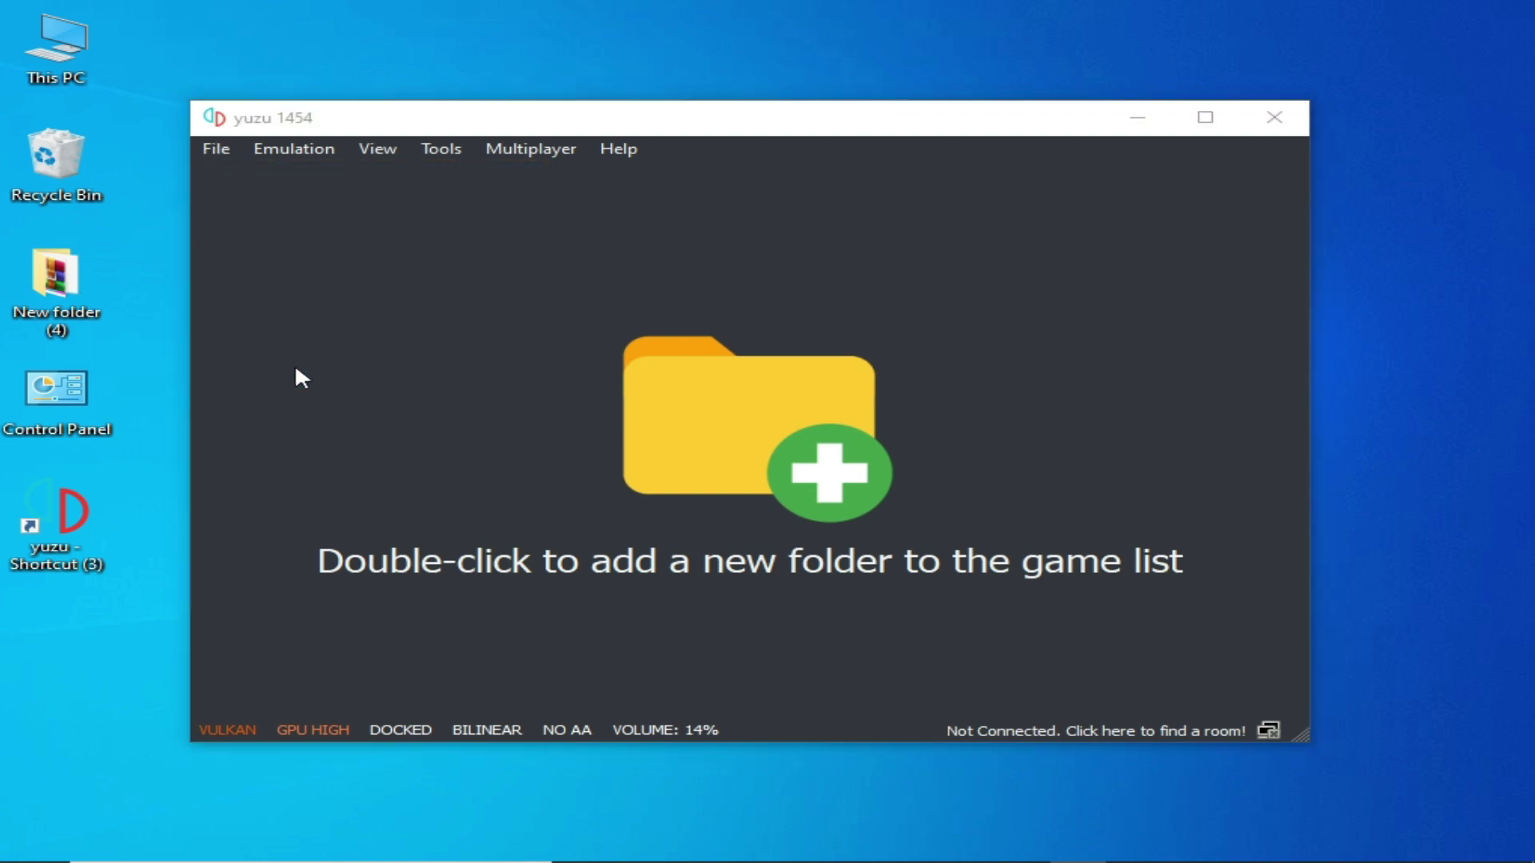
click(1248, 288)
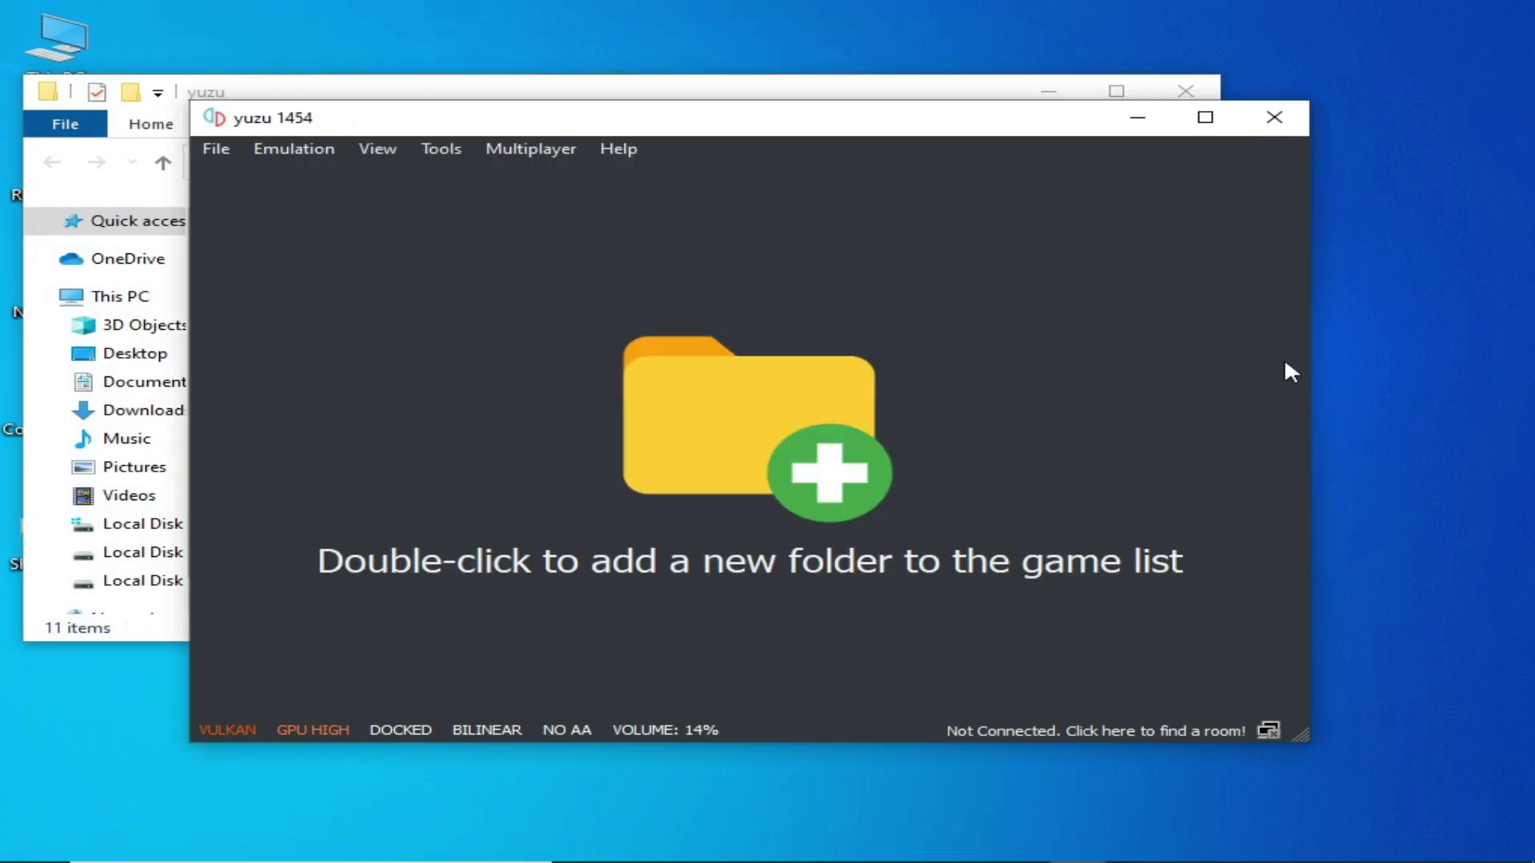
click(1274, 117)
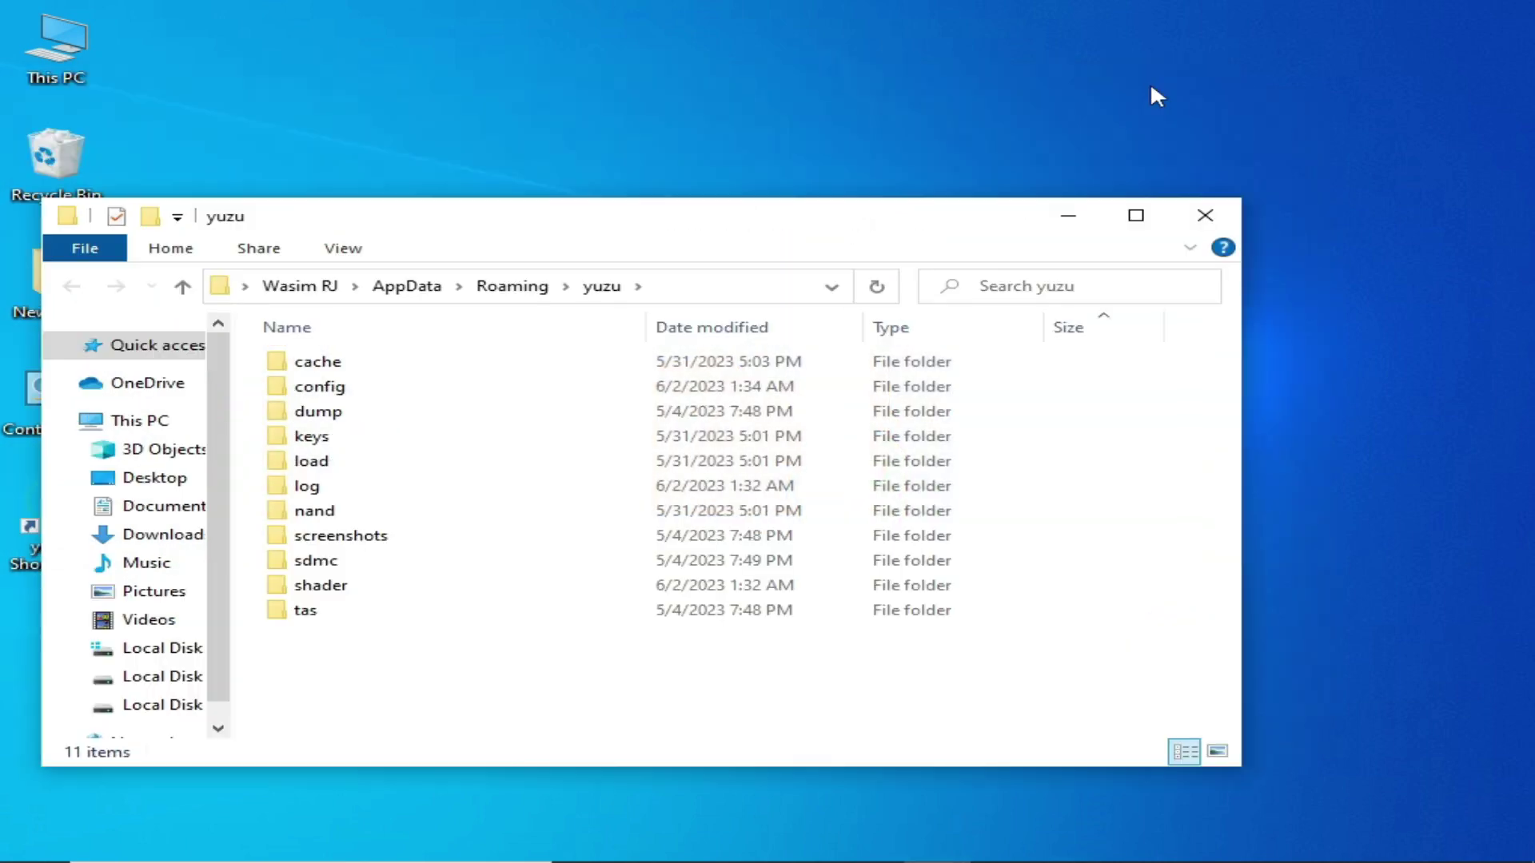
Create a New folder on the desktop and place it in the top-right corner
right_click(1224, 70)
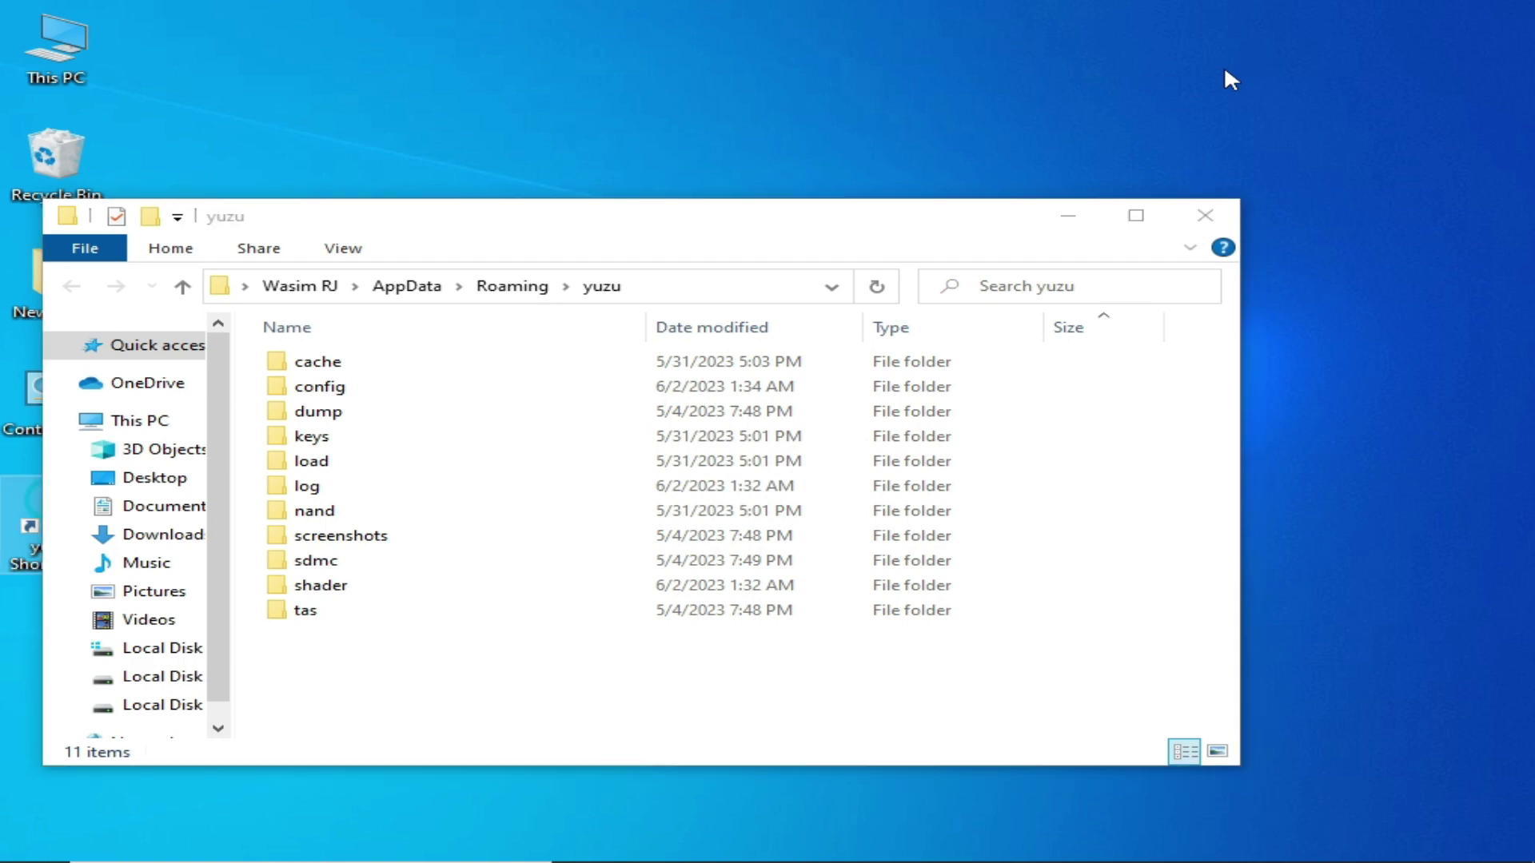
mouse_move(1324, 297)
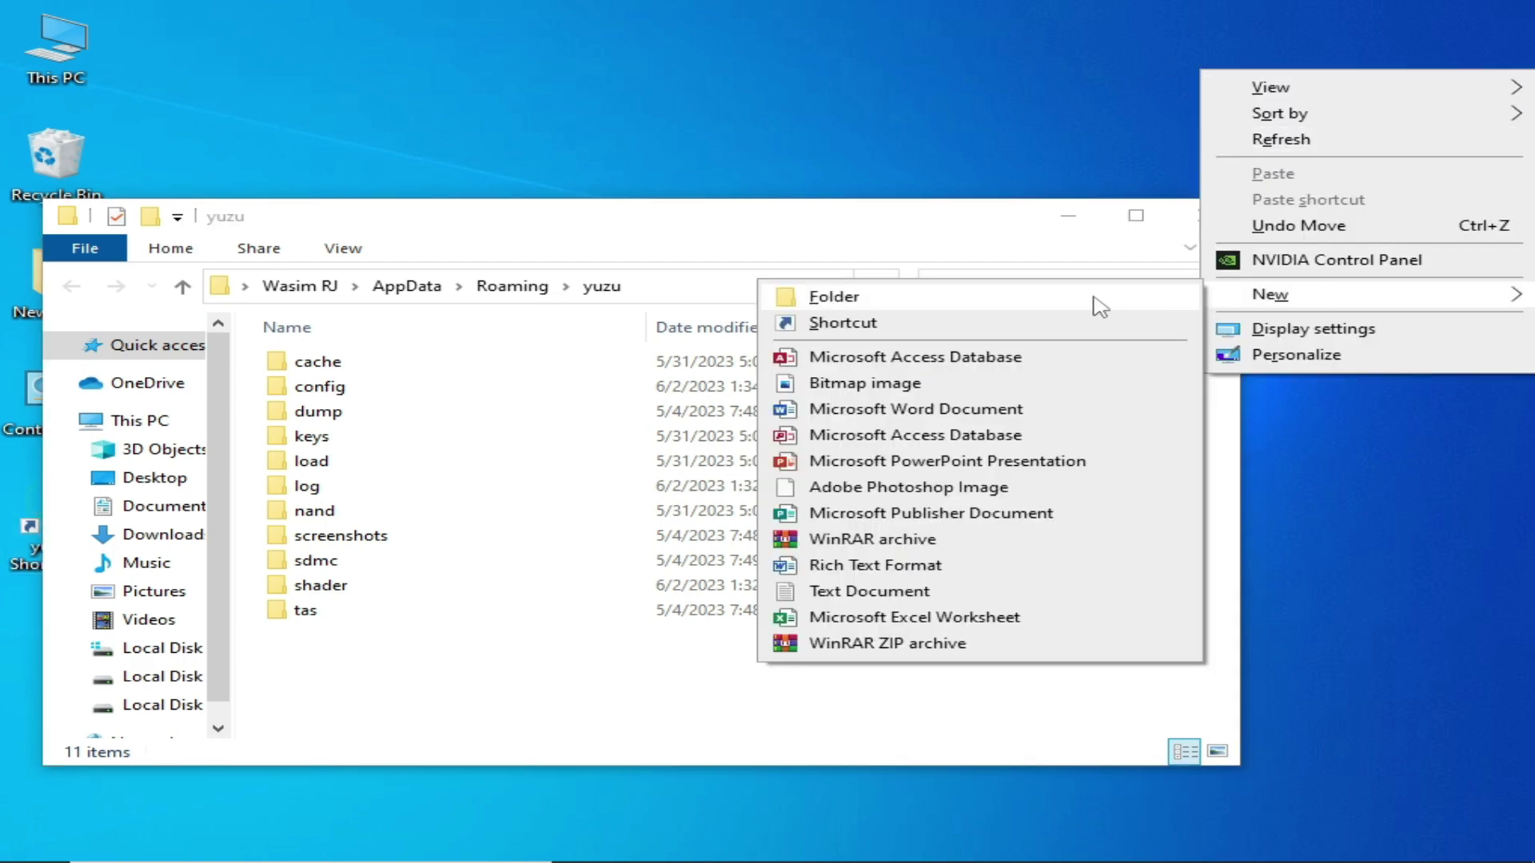
click(1096, 299)
drag(1200, 152, 1345, 41)
Move all 11 yuzu data folders into the desktop New folder
drag(281, 657, 359, 370)
right_click(360, 371)
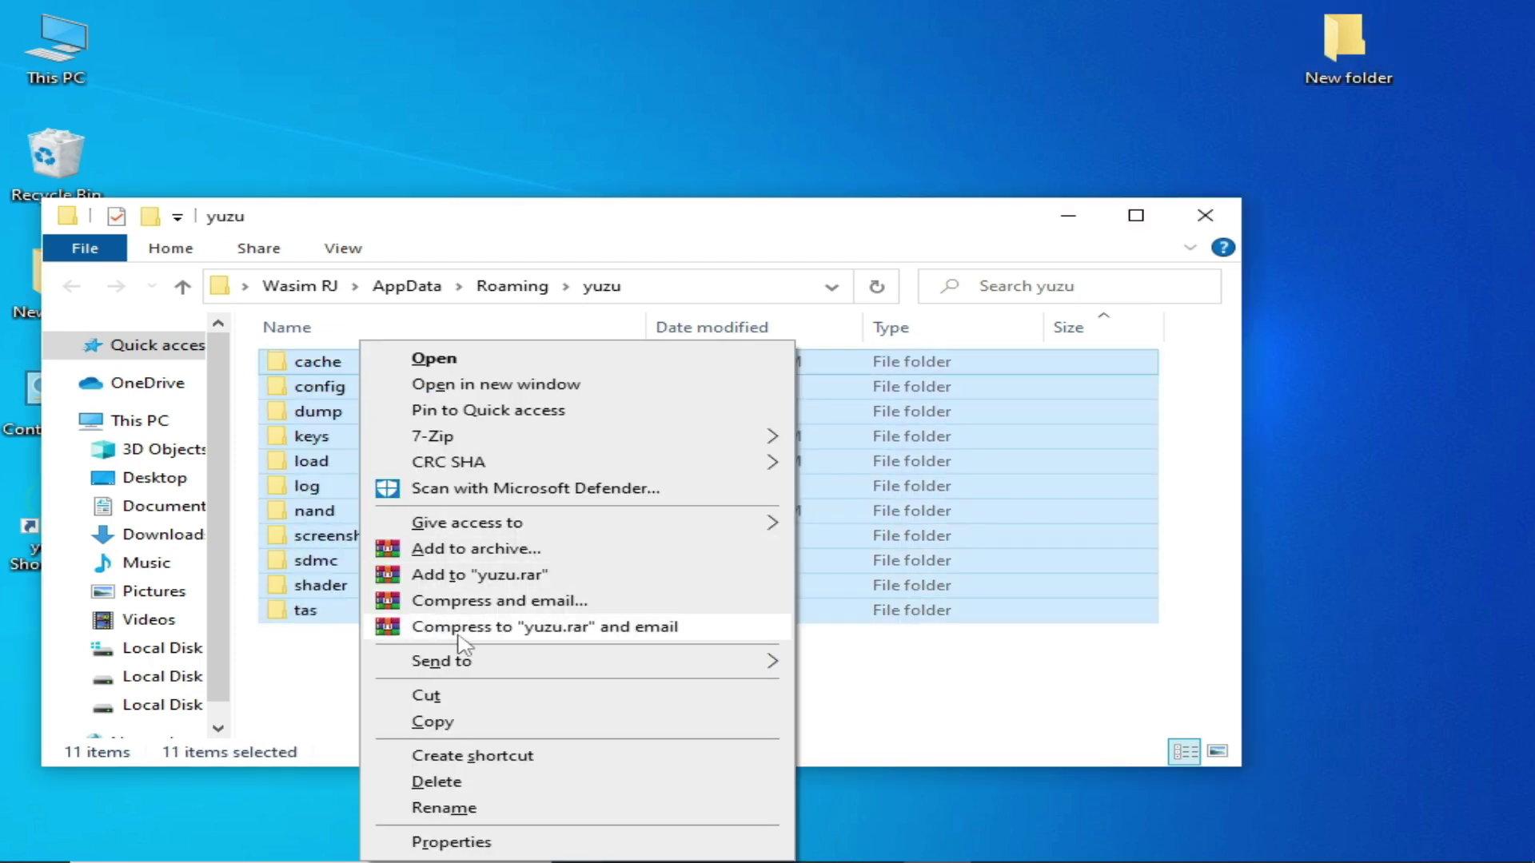
click(460, 694)
double_click(1329, 63)
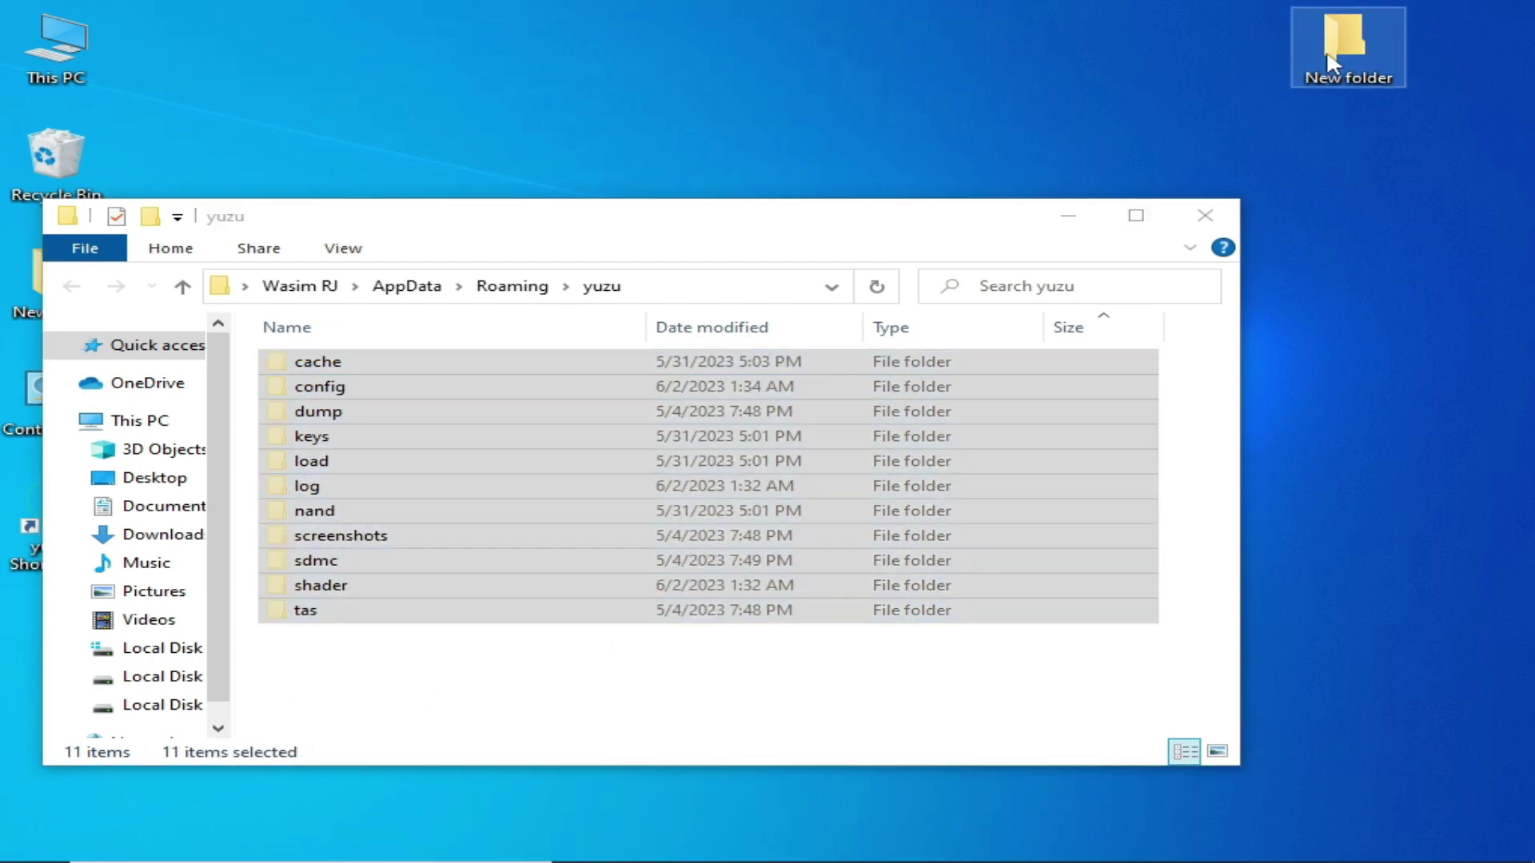
right_click(694, 469)
click(755, 637)
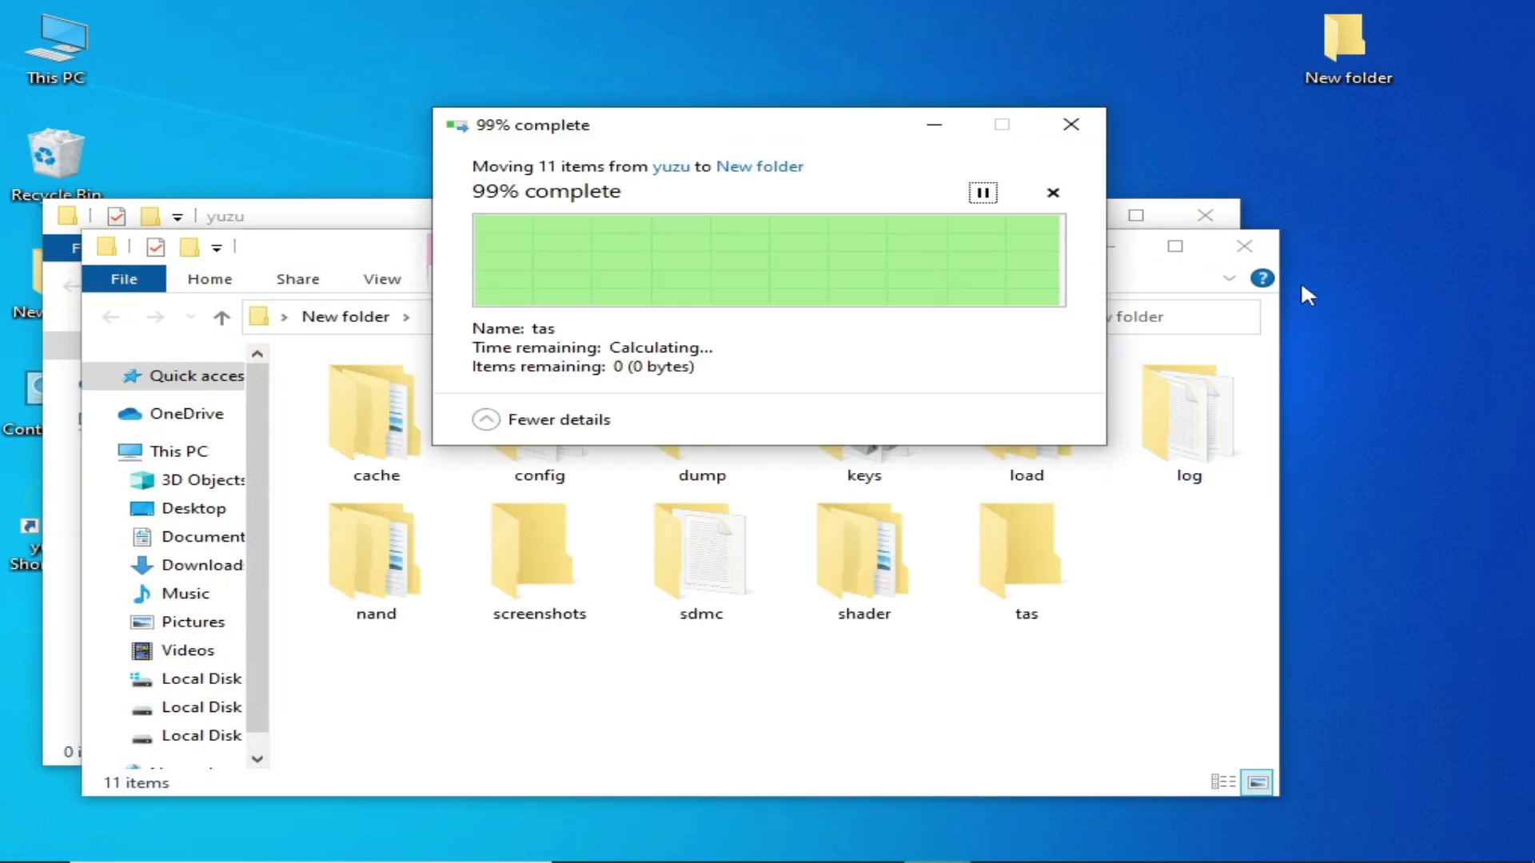
Close both Explorer windows and relaunch yuzu from its desktop shortcut
click(1248, 250)
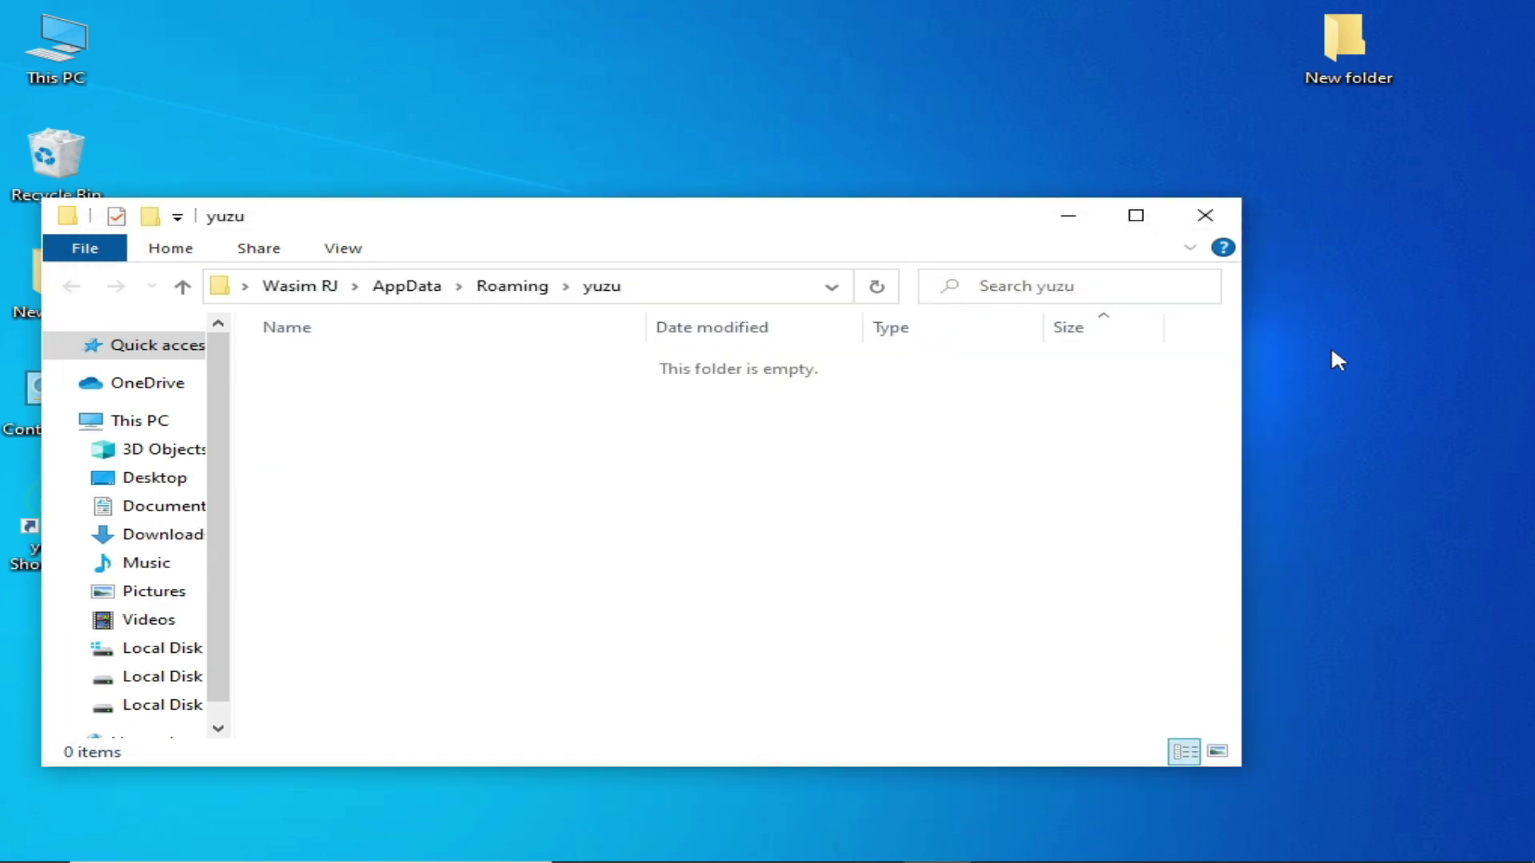
click(1207, 218)
double_click(72, 519)
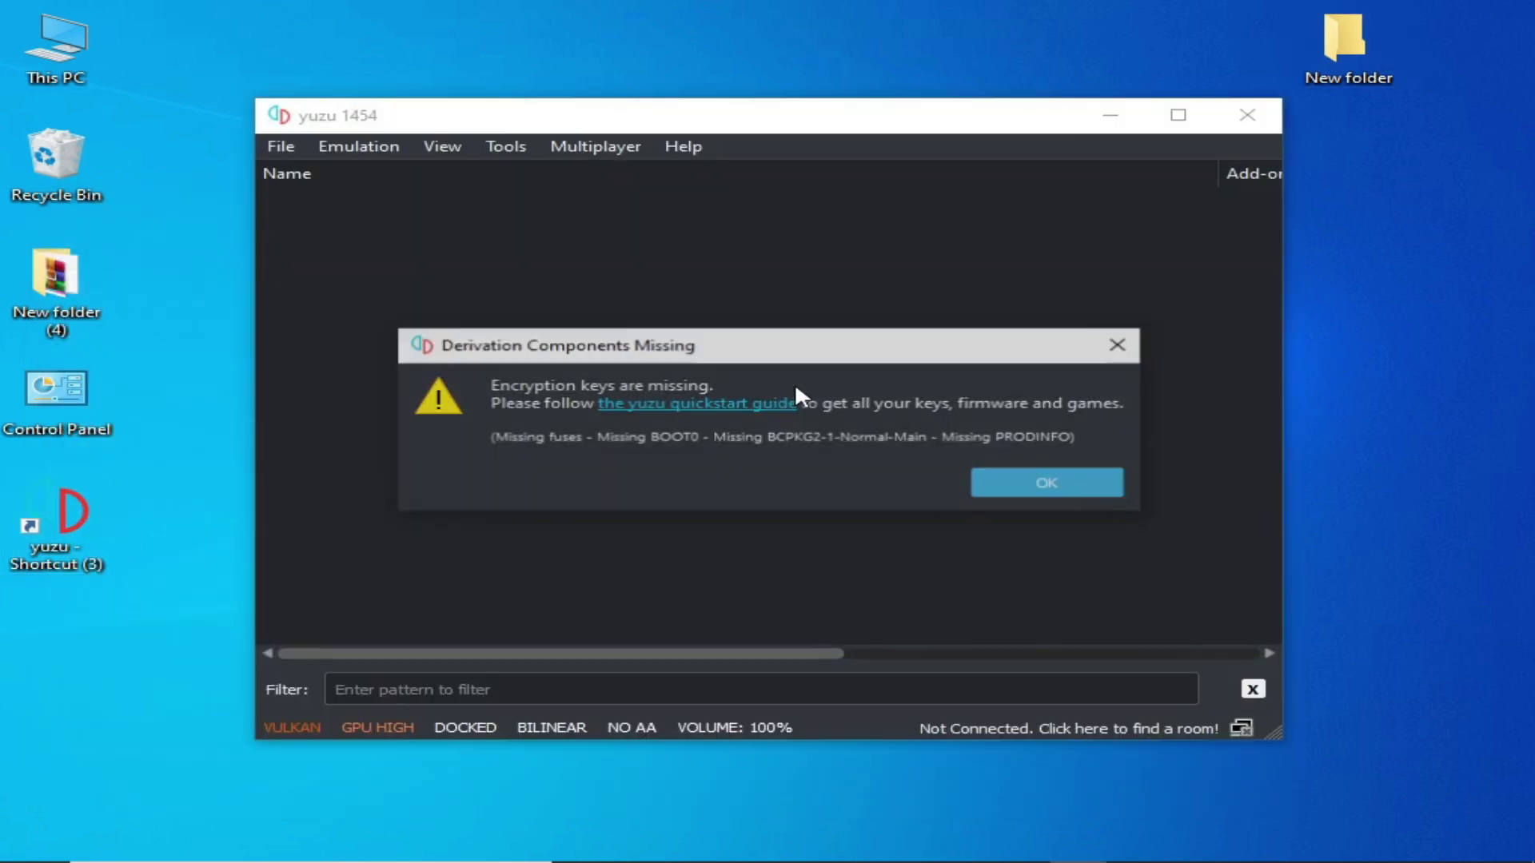
Dismiss the missing-keys warning and telemetry prompt, then open yuzu's recreated data folder in Explorer
click(1025, 494)
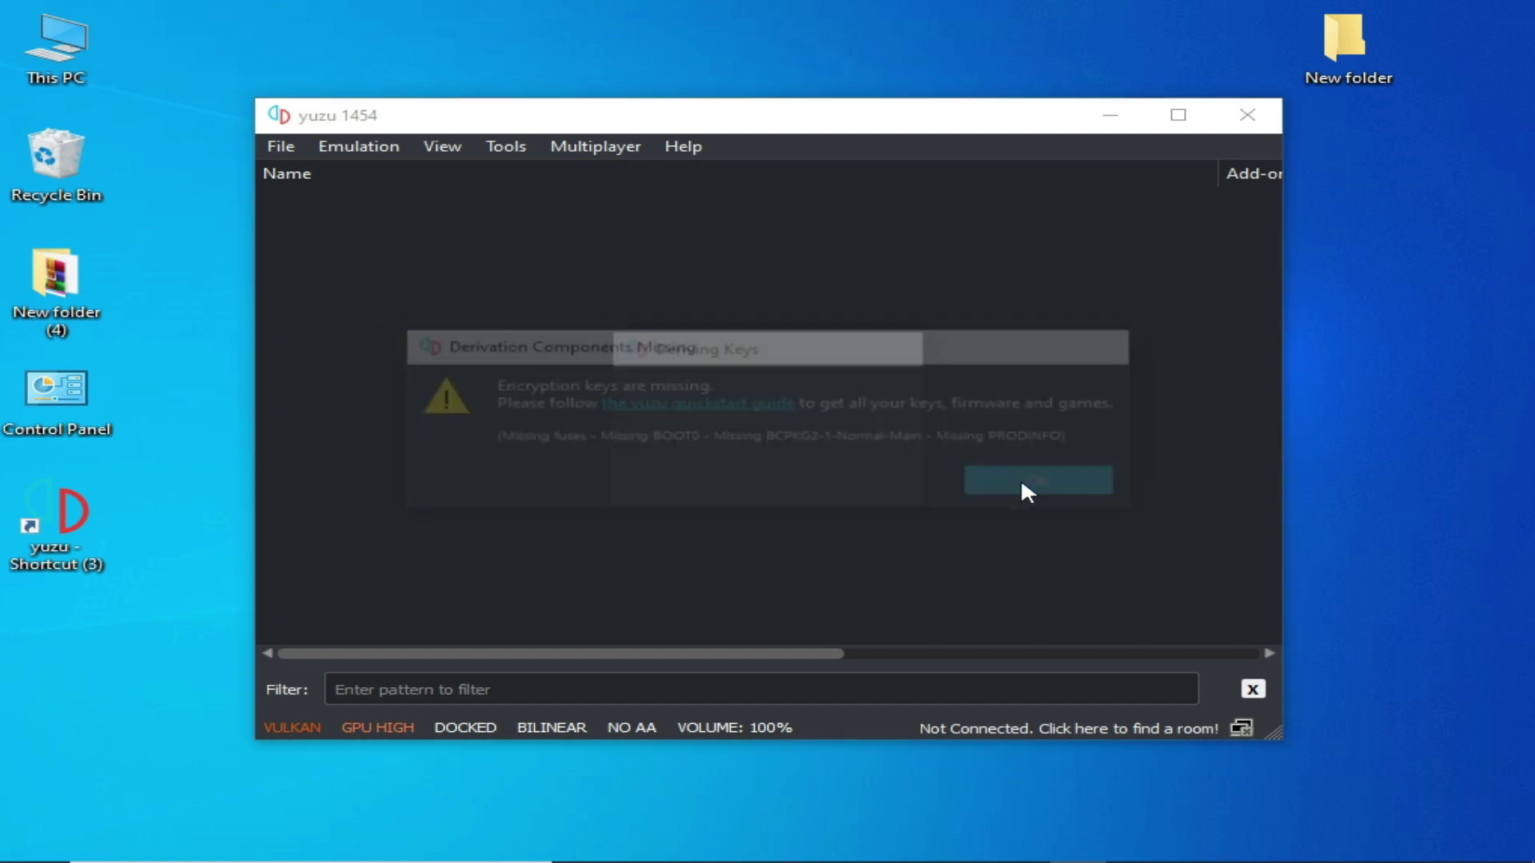
click(782, 480)
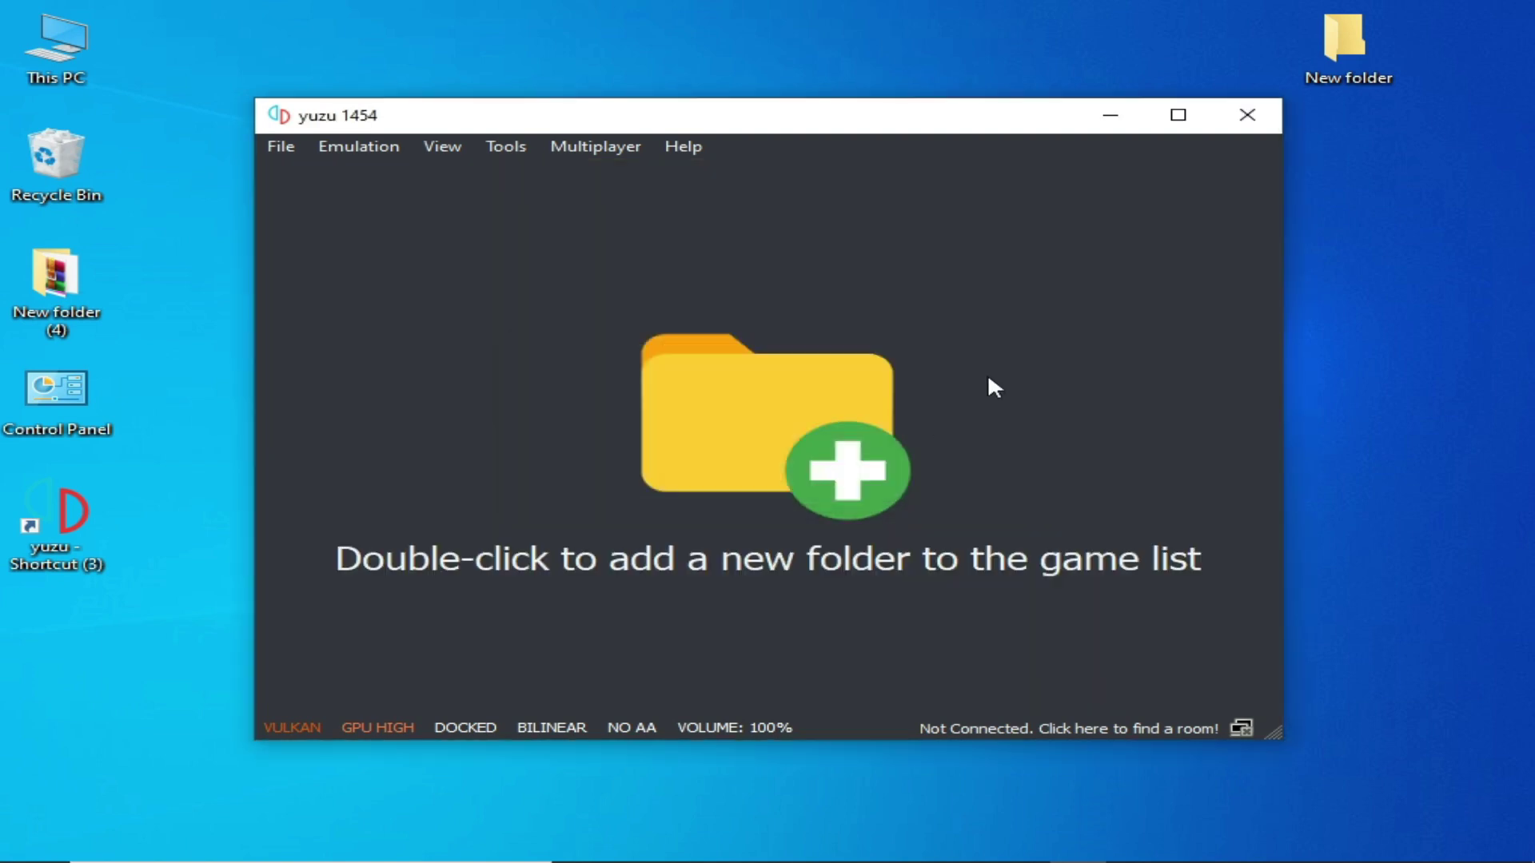
click(281, 148)
click(371, 364)
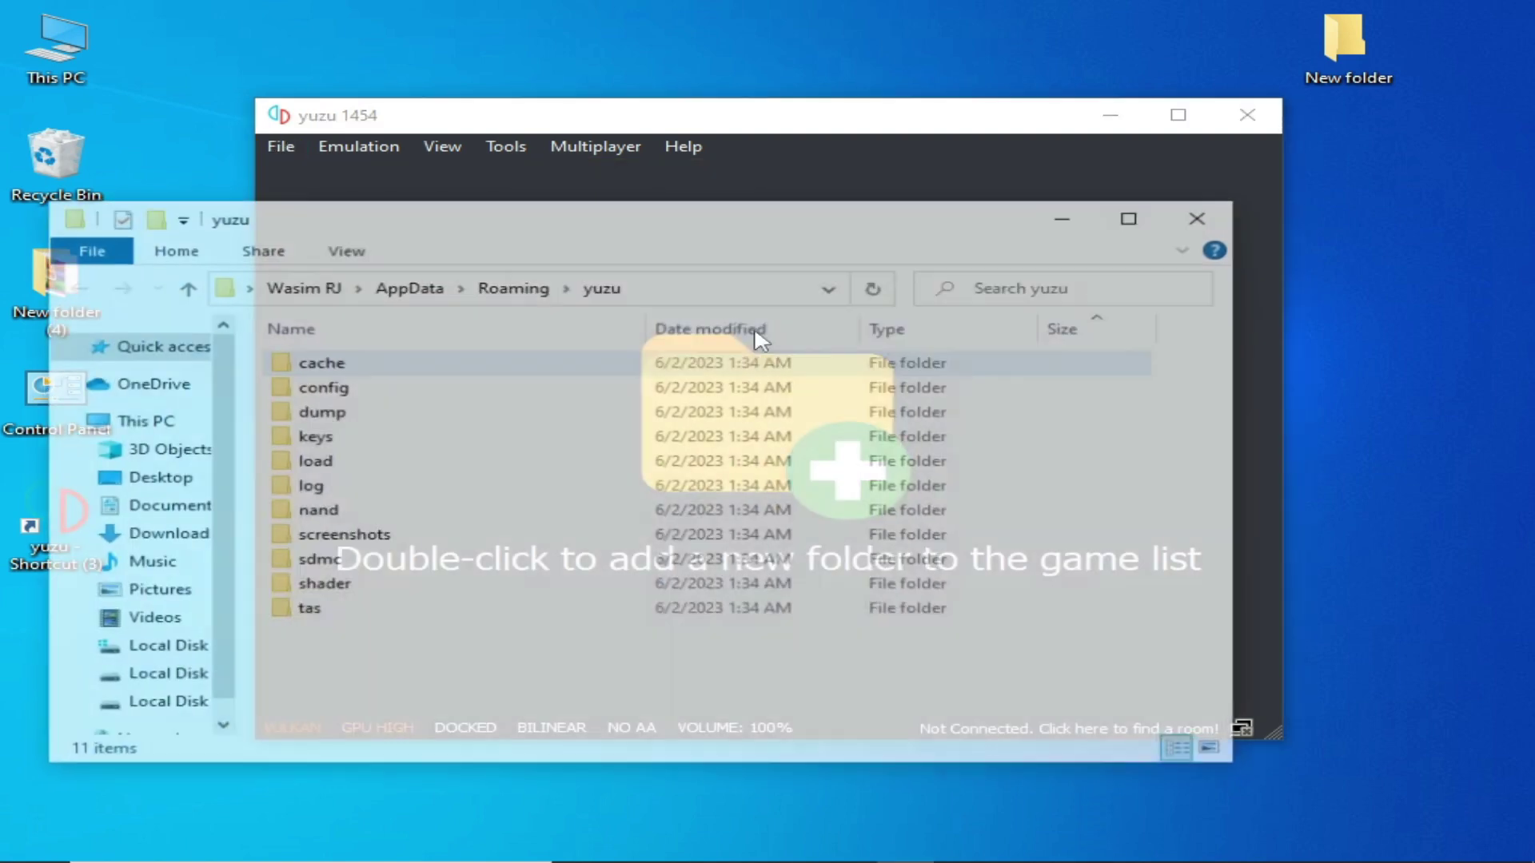
click(1243, 119)
drag(811, 217, 949, 144)
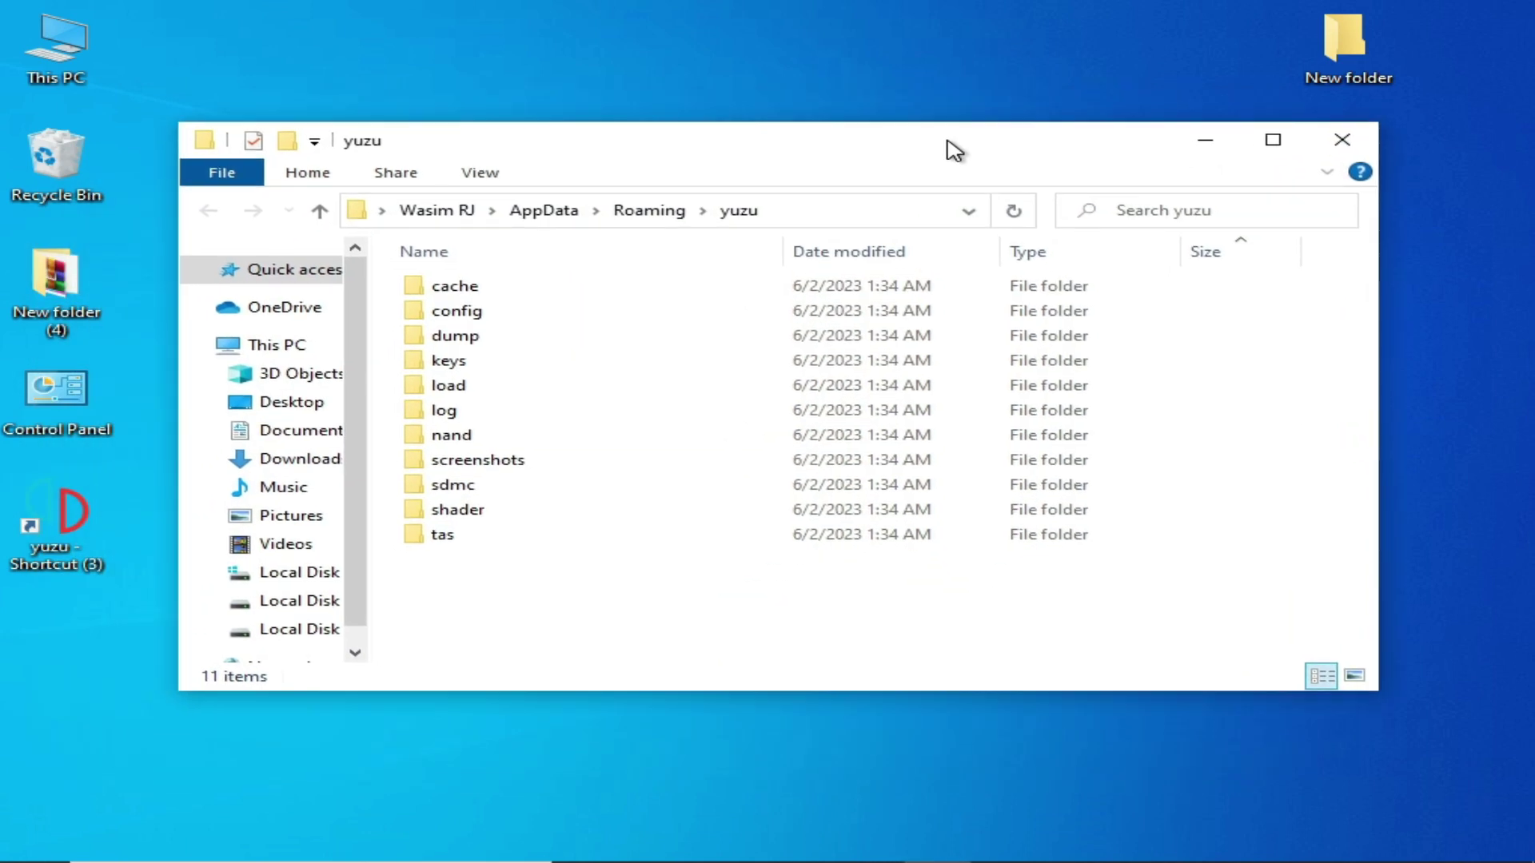
Copy prod.keys from the backup New folder\keys into yuzu's empty keys folder
double_click(466, 382)
double_click(1395, 45)
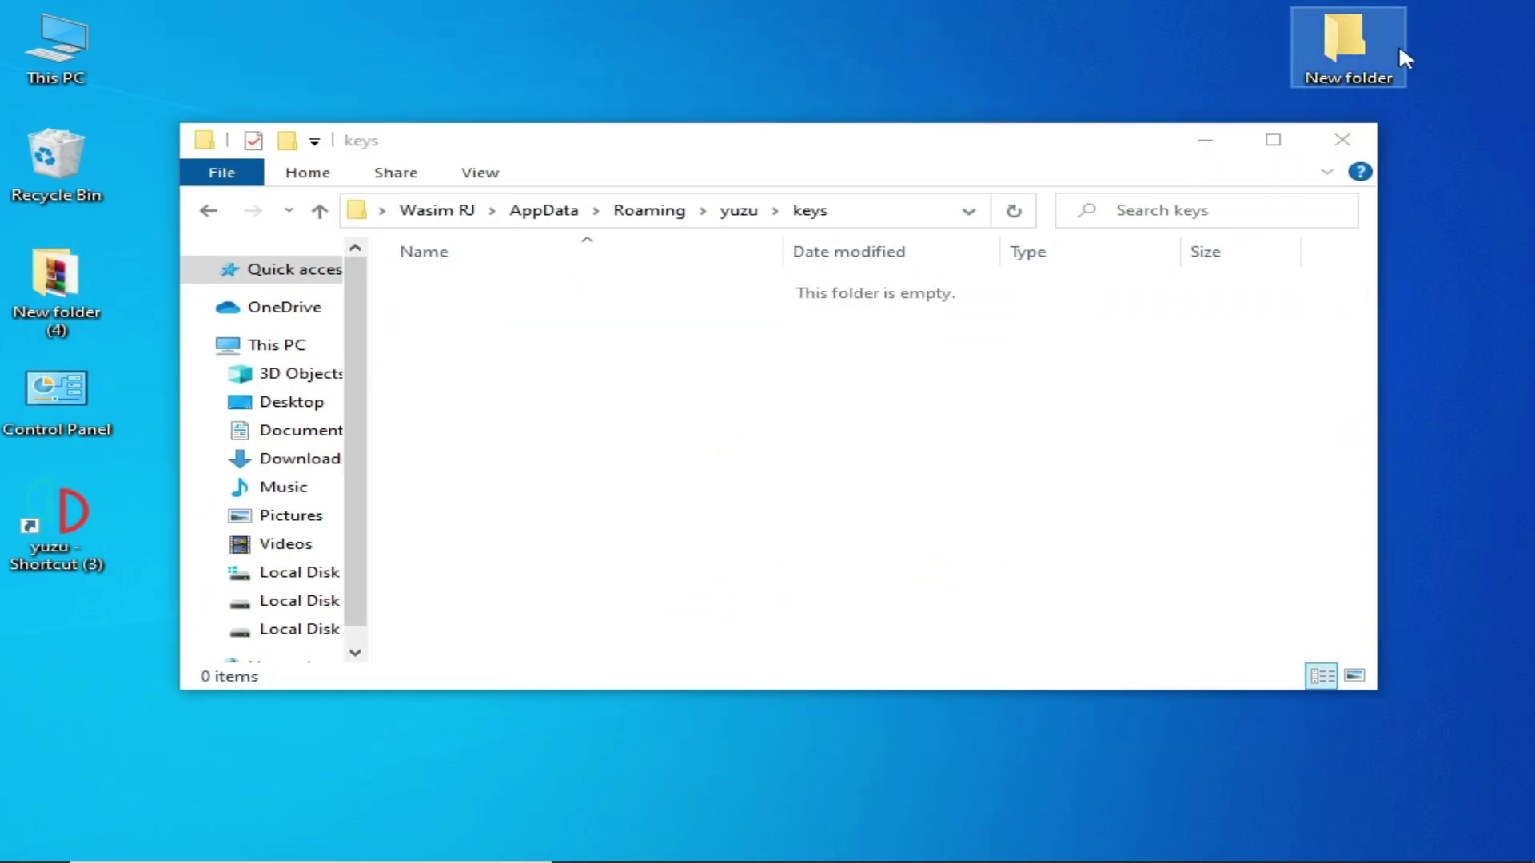
double_click(999, 352)
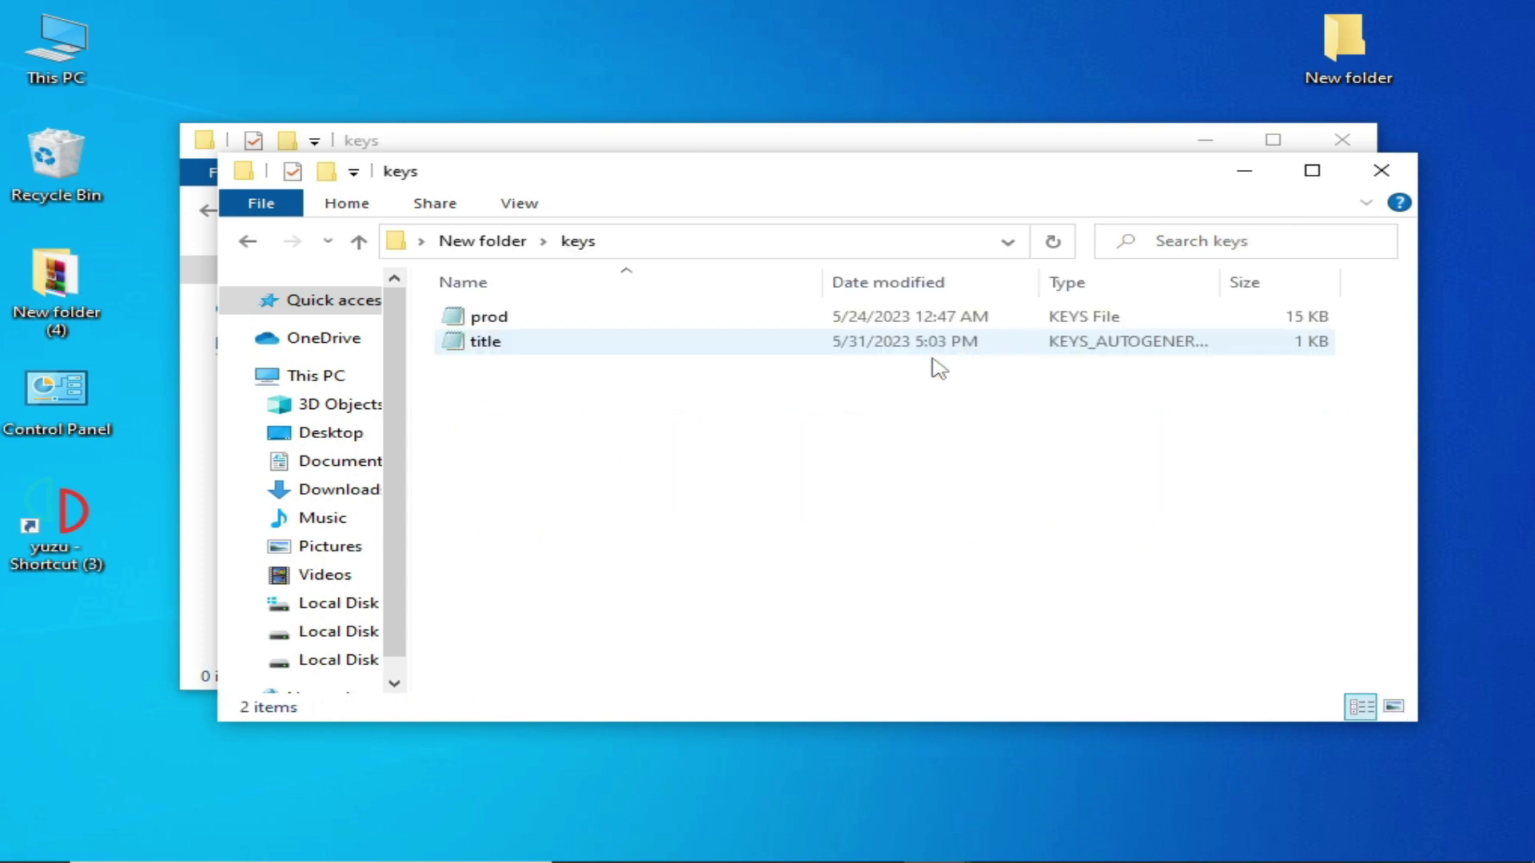
click(488, 319)
right_click(487, 325)
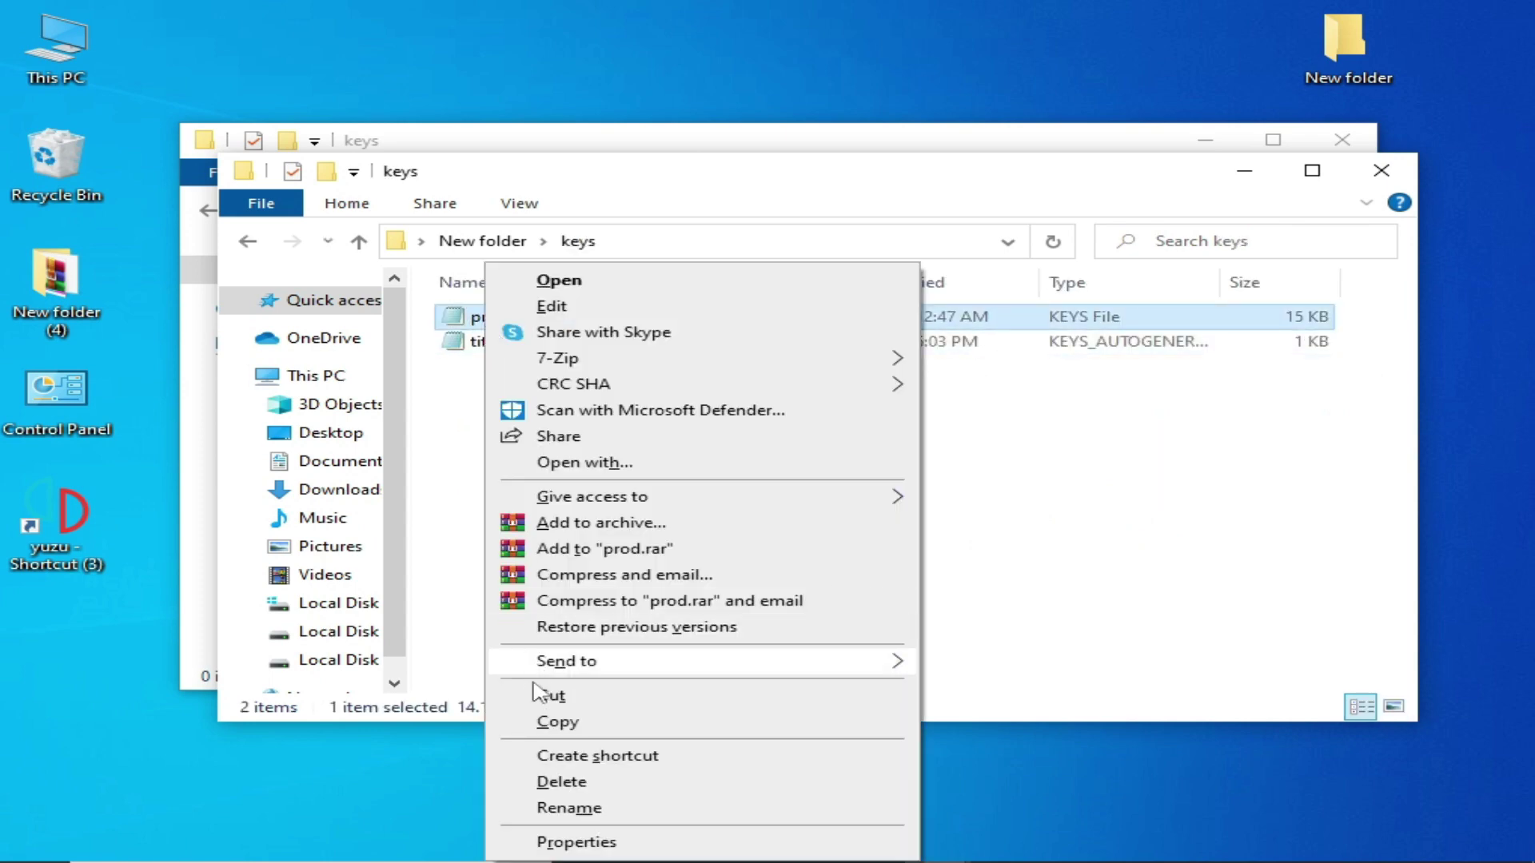
click(557, 724)
drag(711, 173, 1009, 354)
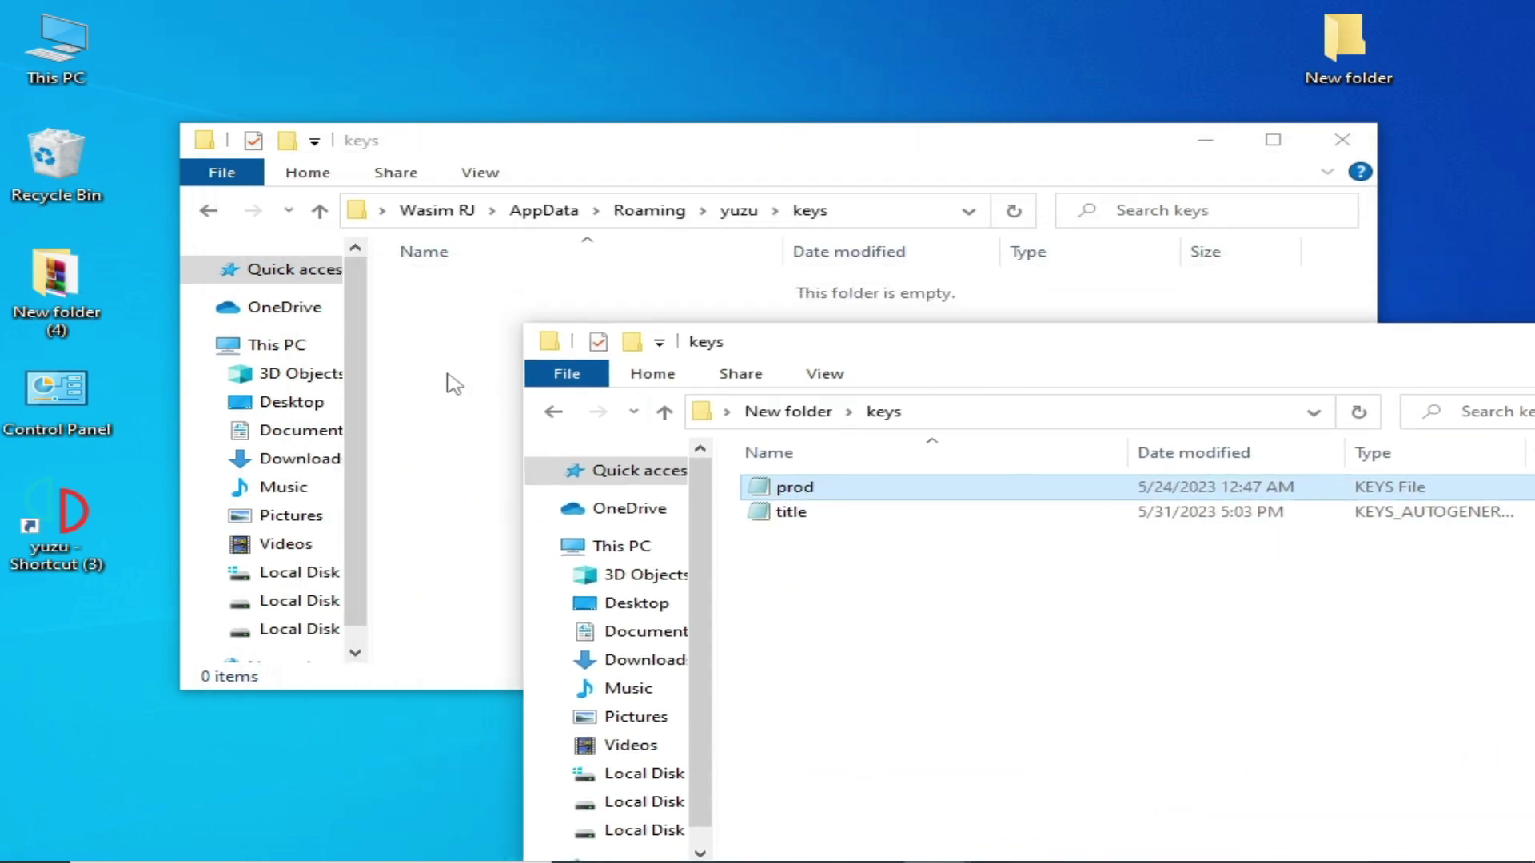
right_click(438, 336)
click(509, 500)
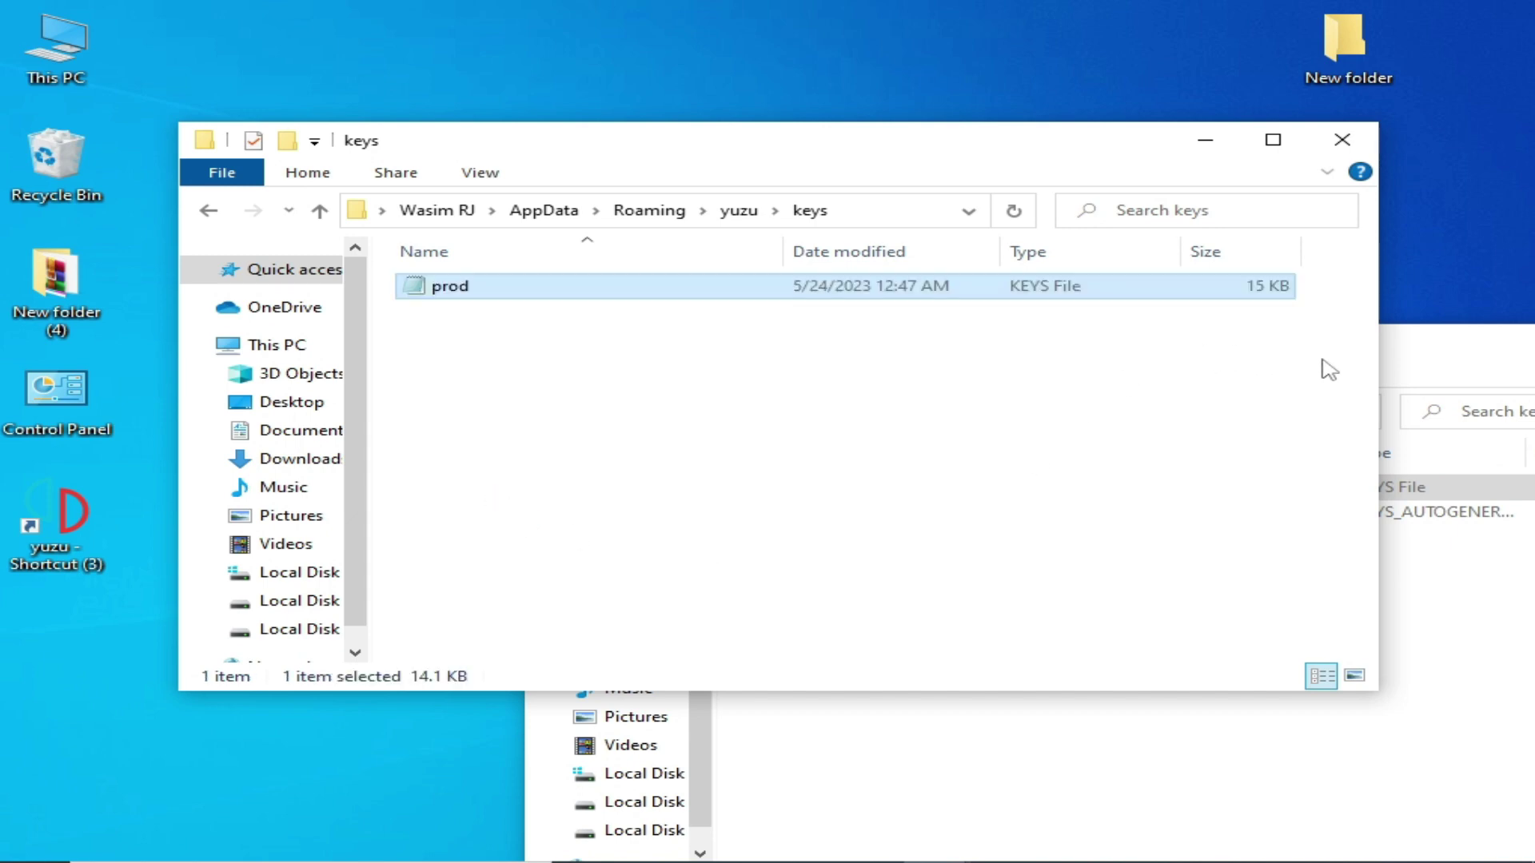
Copy all 225 NCA firmware files from the backup's nand\system\Contents\registered folder
click(1399, 344)
click(553, 411)
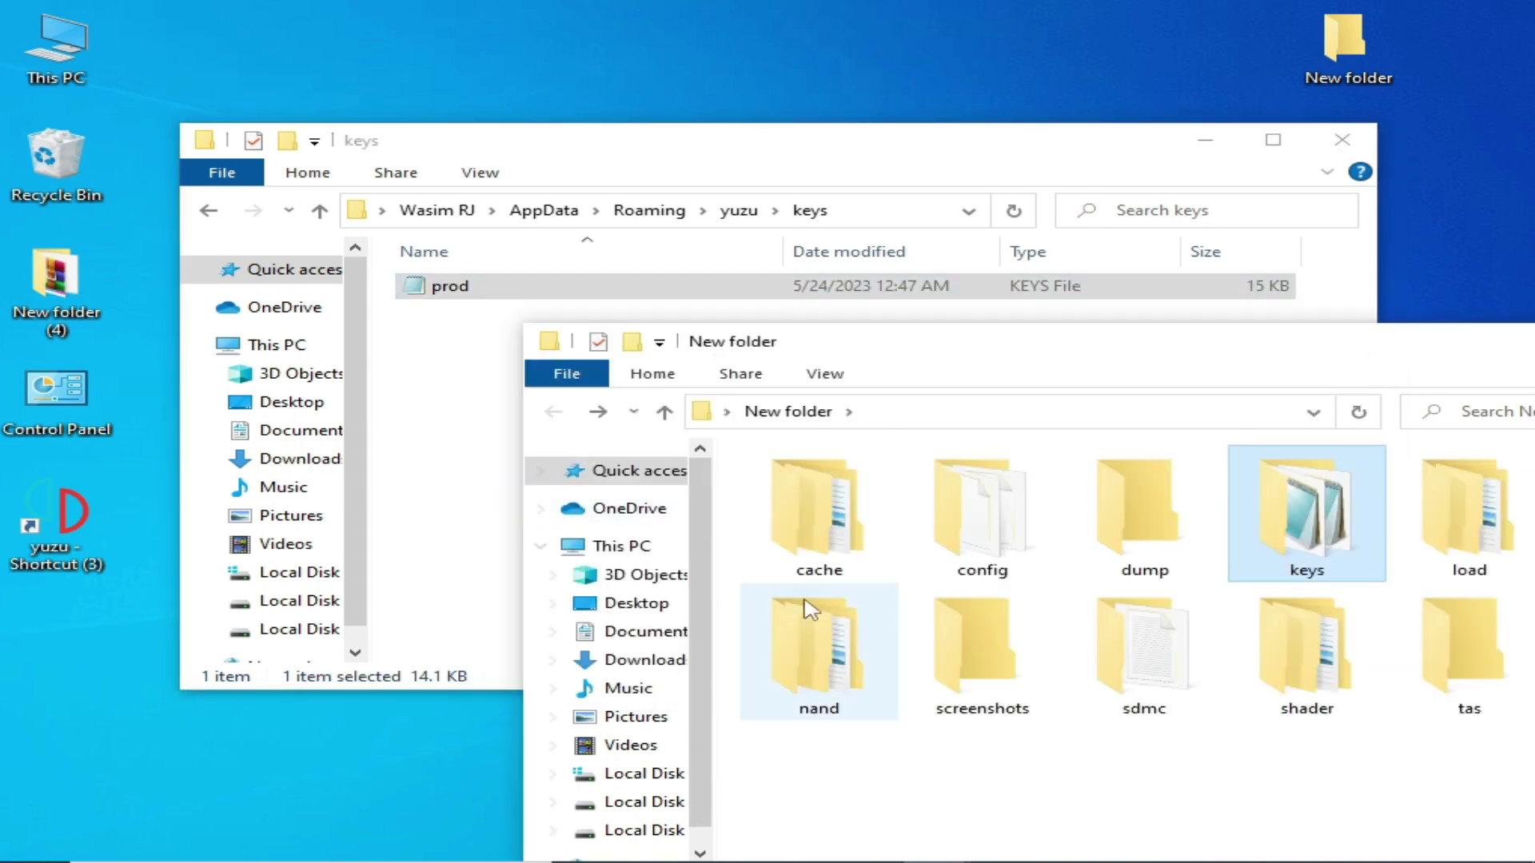
click(804, 667)
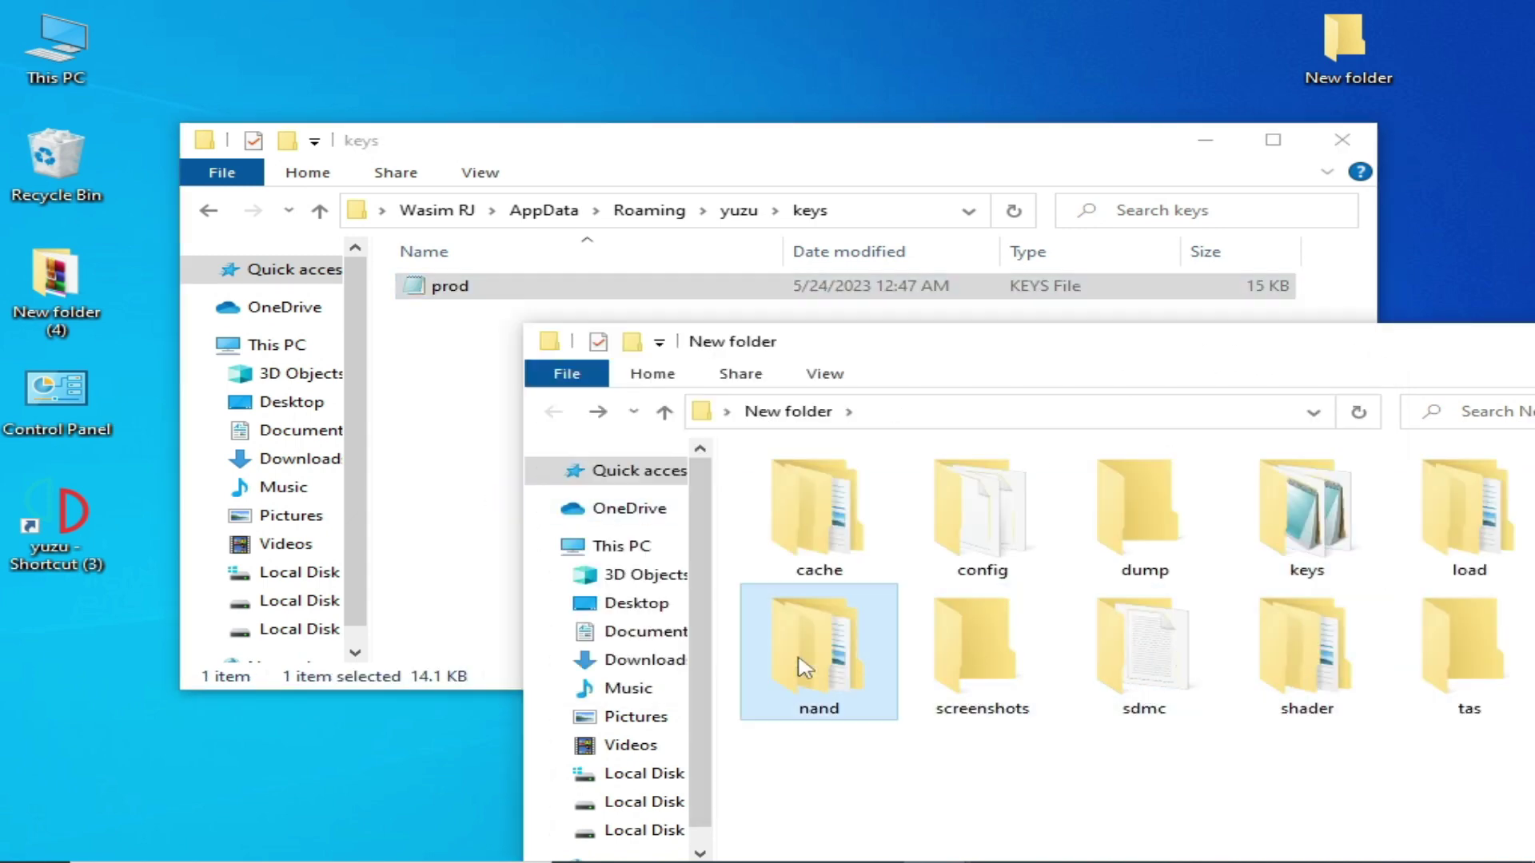
double_click(803, 667)
double_click(823, 489)
double_click(823, 489)
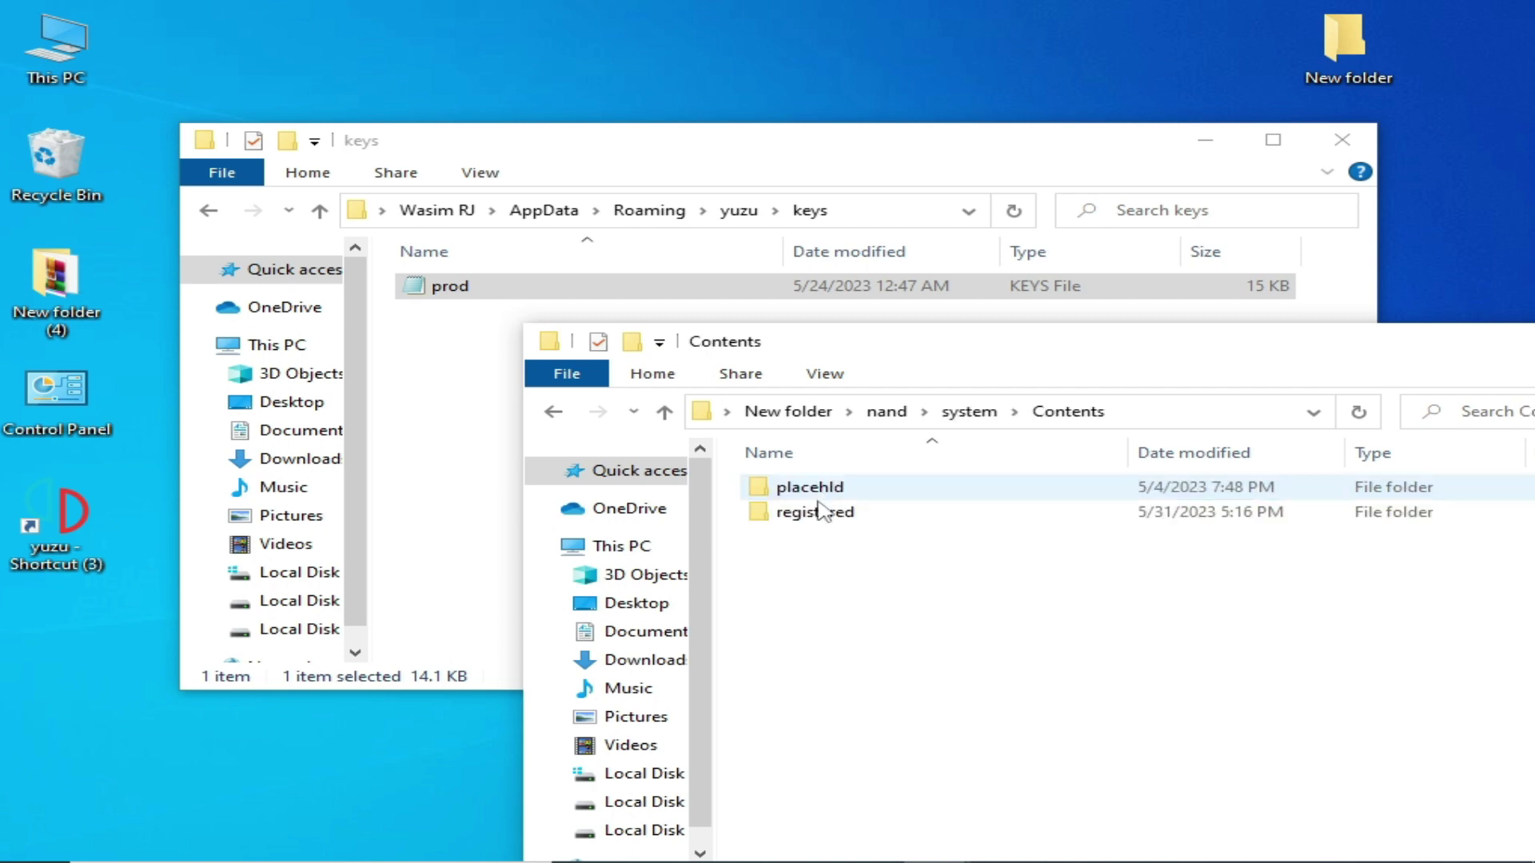
double_click(822, 514)
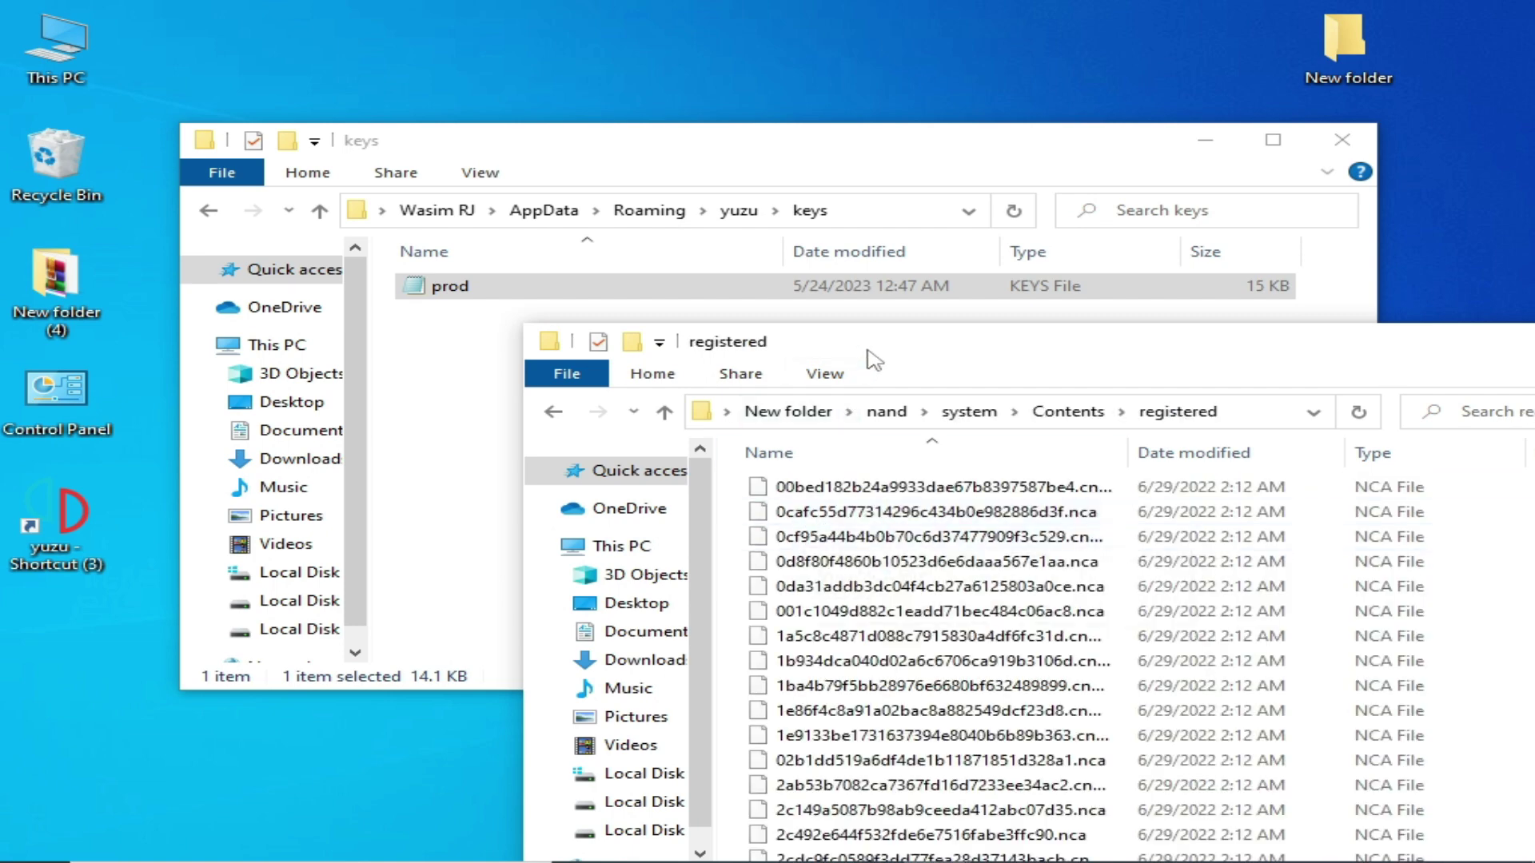
drag(875, 359, 910, 230)
drag(766, 357, 1014, 728)
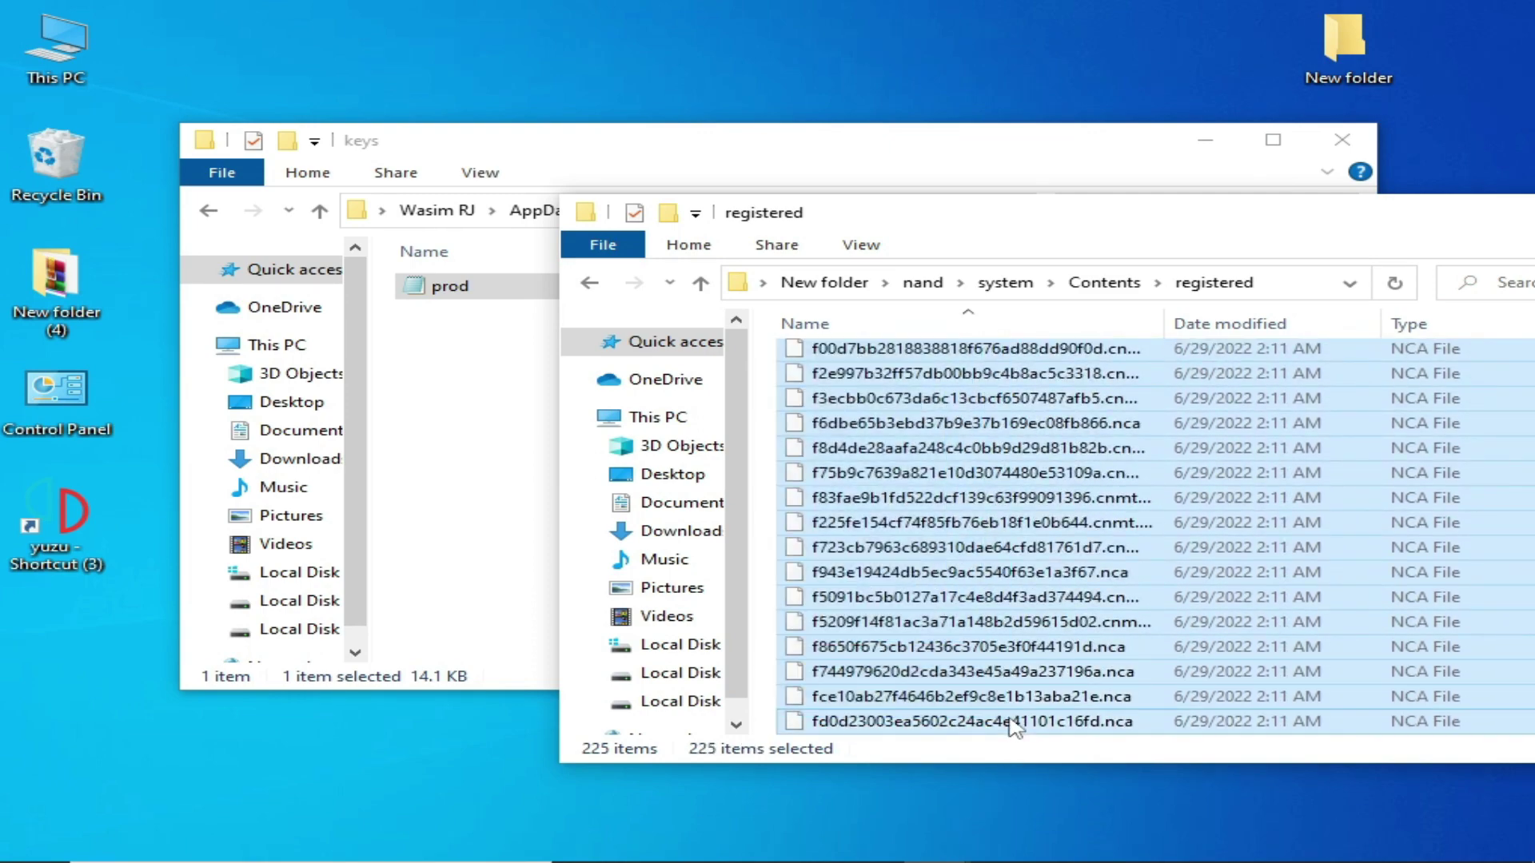
right_click(1014, 727)
click(1081, 578)
Paste the firmware files into yuzu's nand\system\Contents\registered folder and close all Explorer windows
click(208, 212)
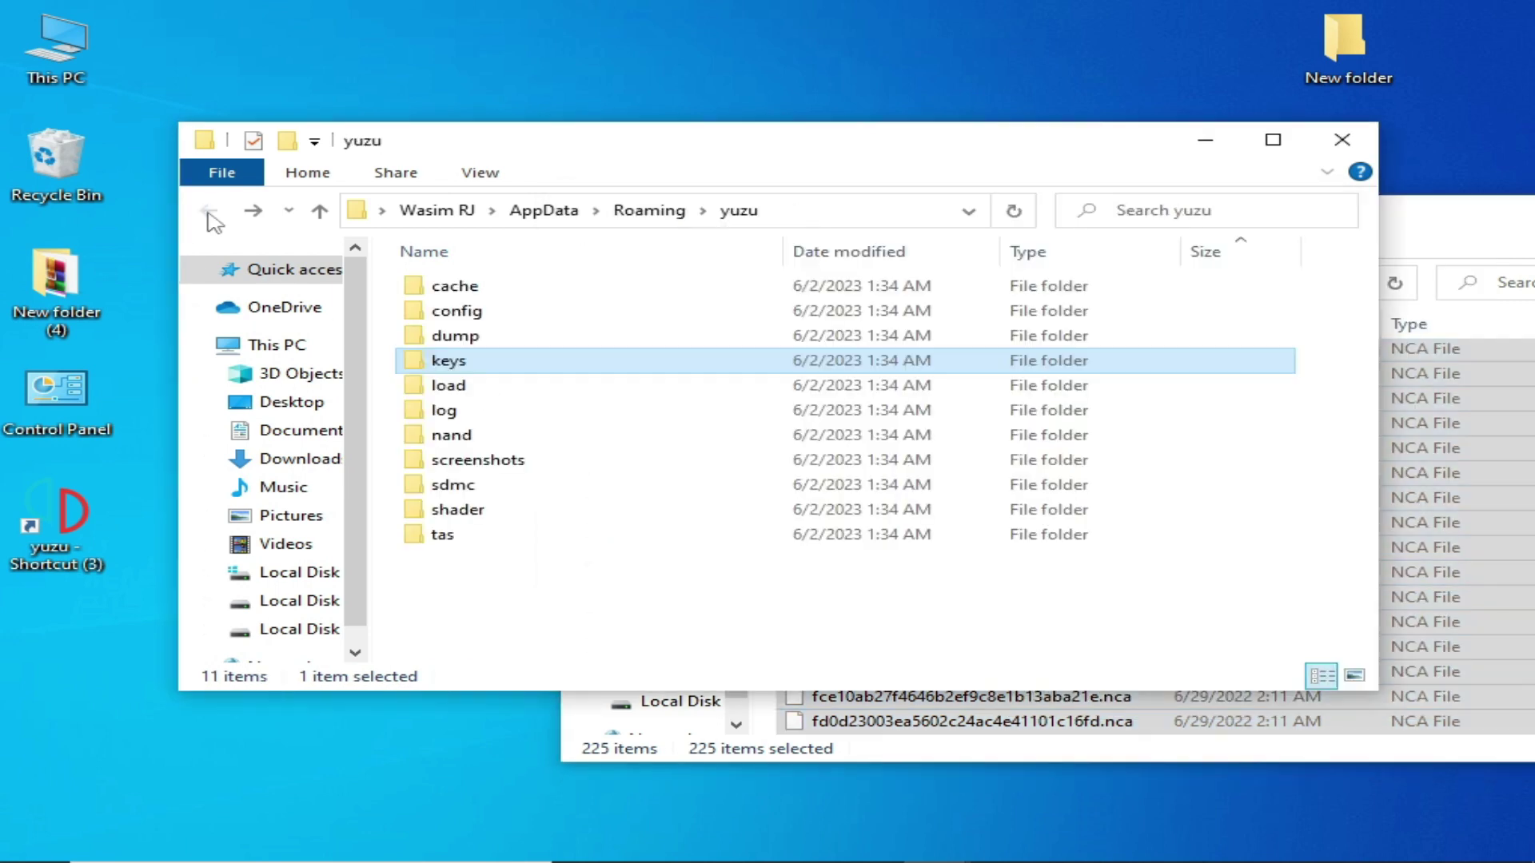
double_click(499, 438)
double_click(488, 292)
double_click(490, 295)
double_click(495, 323)
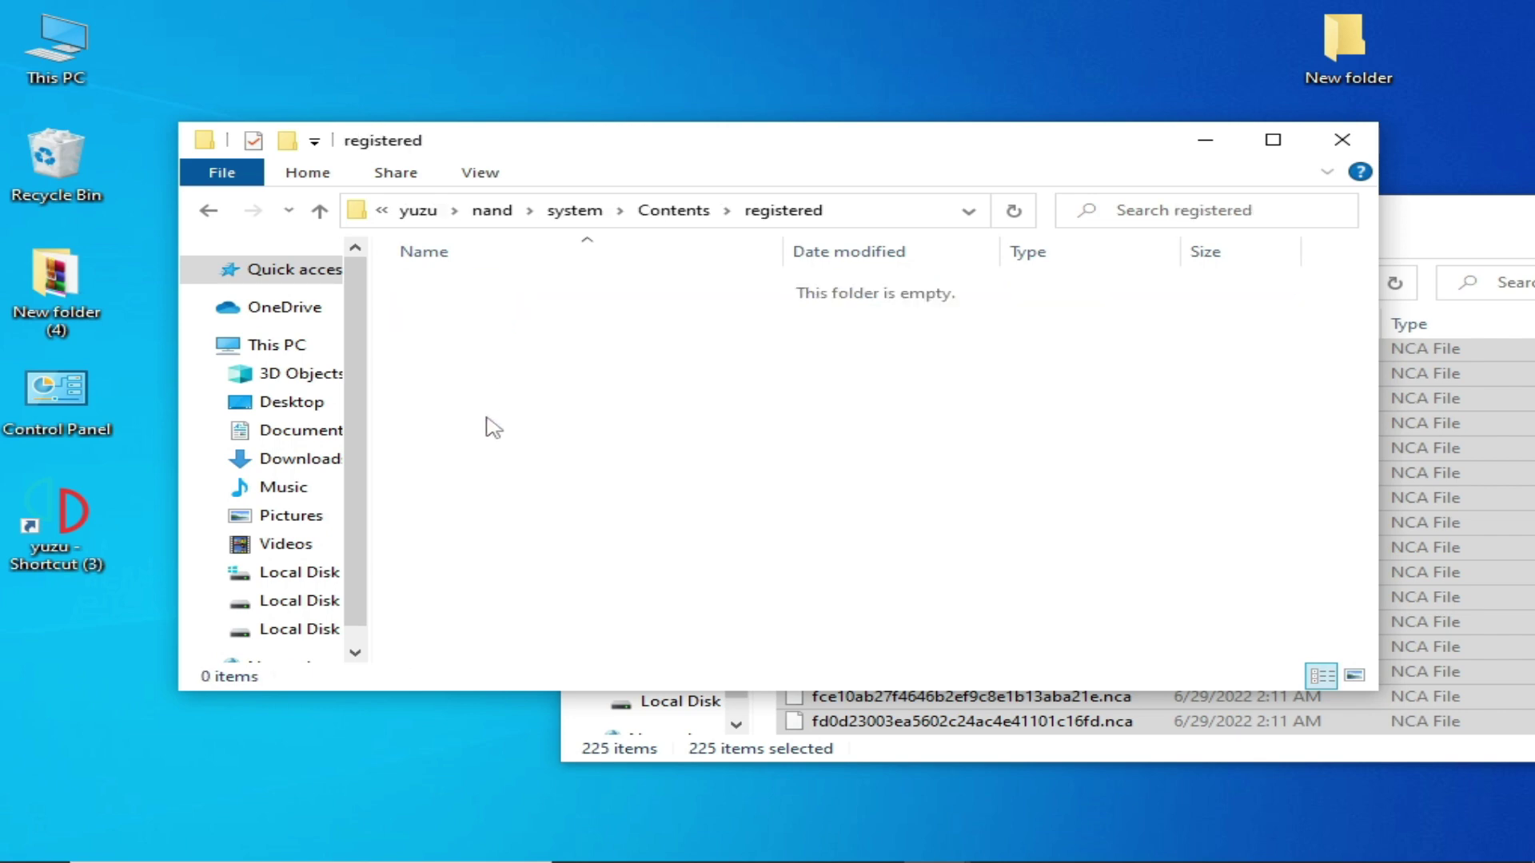
right_click(489, 422)
click(552, 583)
click(1343, 140)
drag(1353, 218, 931, 208)
click(1291, 204)
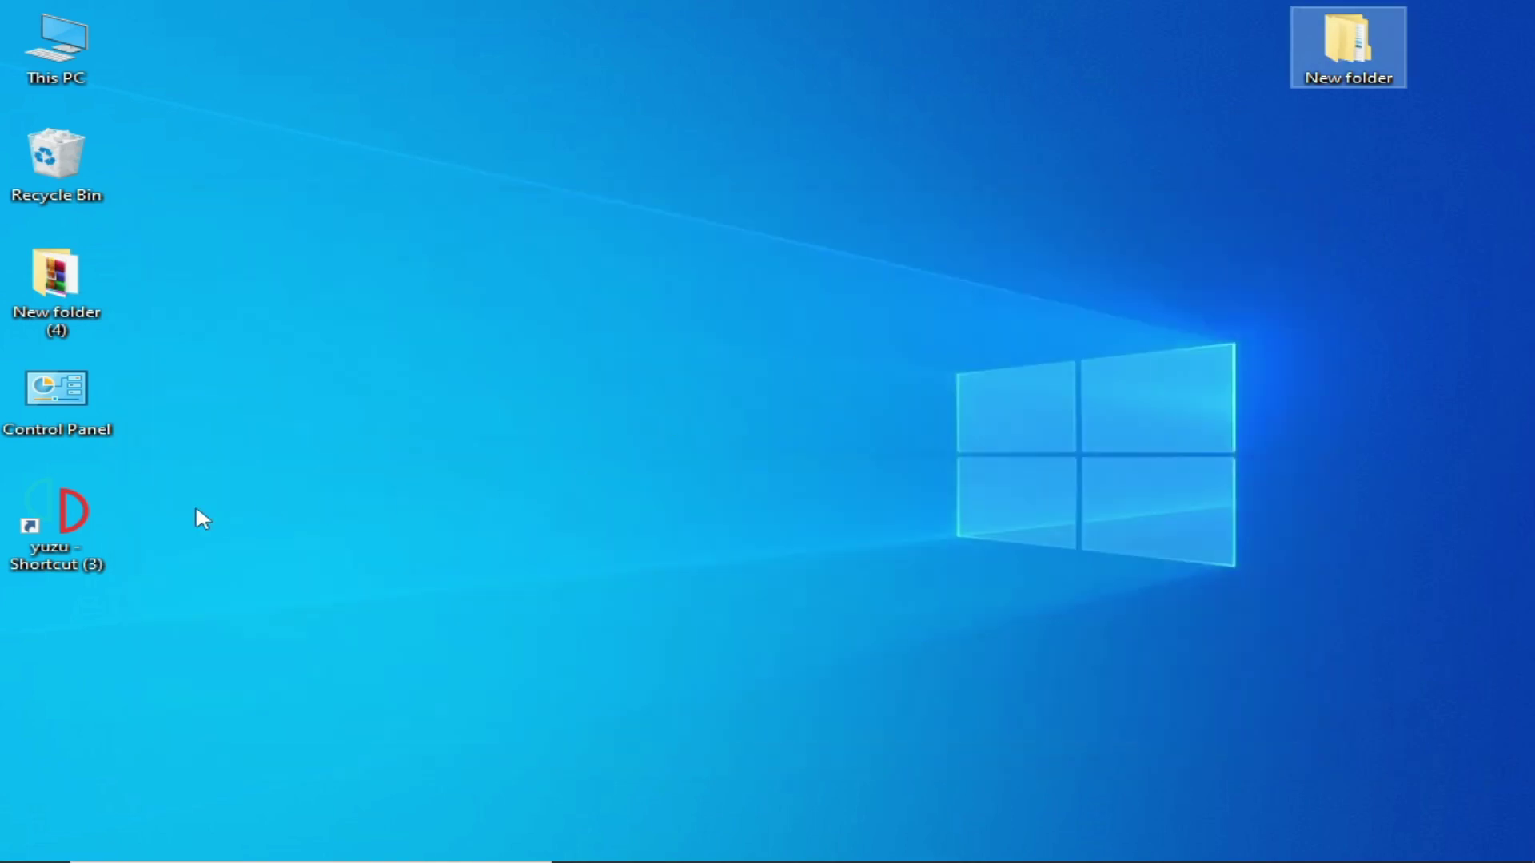